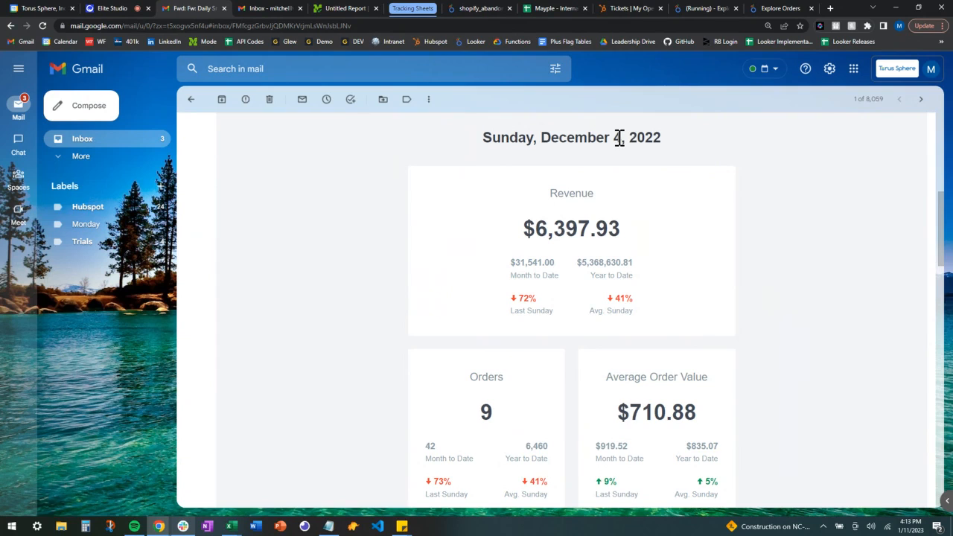
# Examine the daily snapshot email's metric cards, from revenue and orders through ad spend, top channel and top selling product.
pyautogui.scroll(-1, 619, 139)
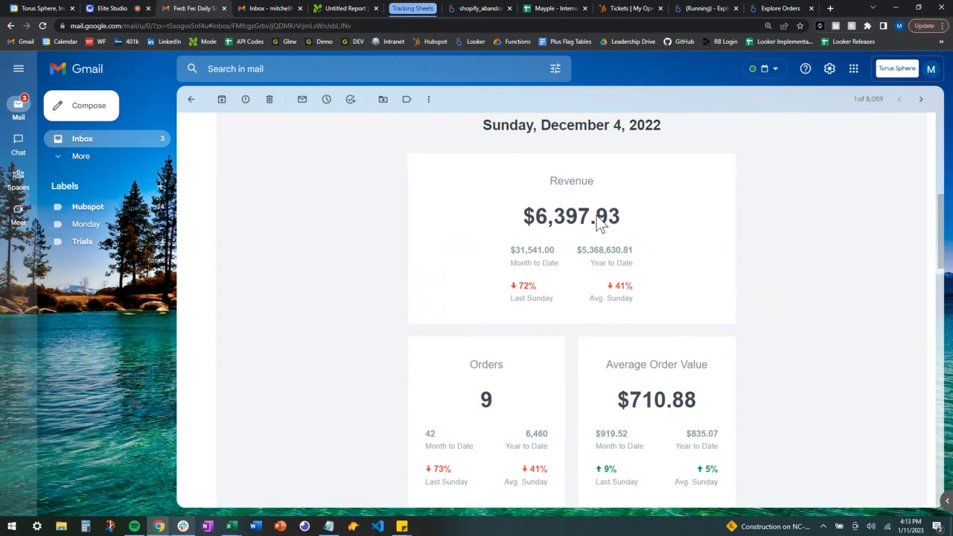
pyautogui.scroll(-4, 568, 247)
pyautogui.scroll(-2, 713, 302)
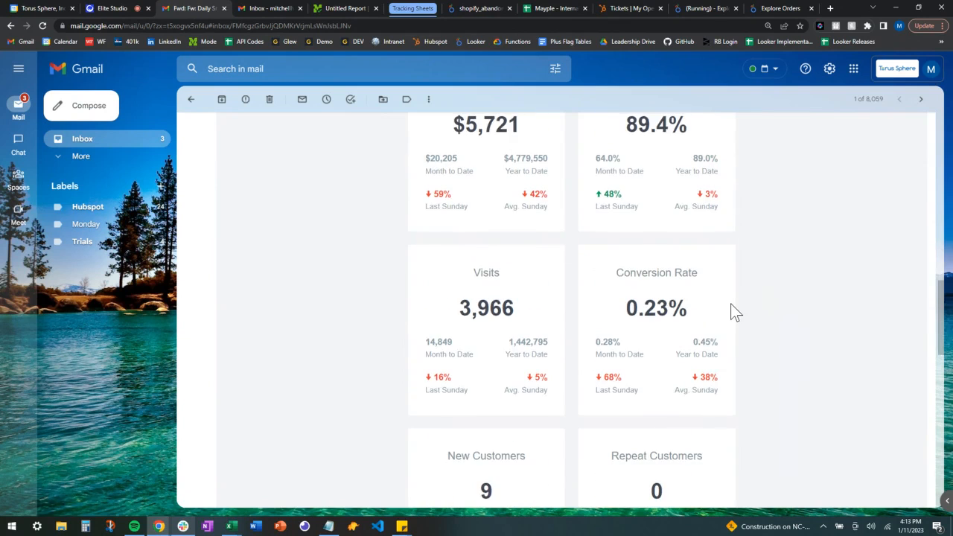
pyautogui.scroll(8, 730, 311)
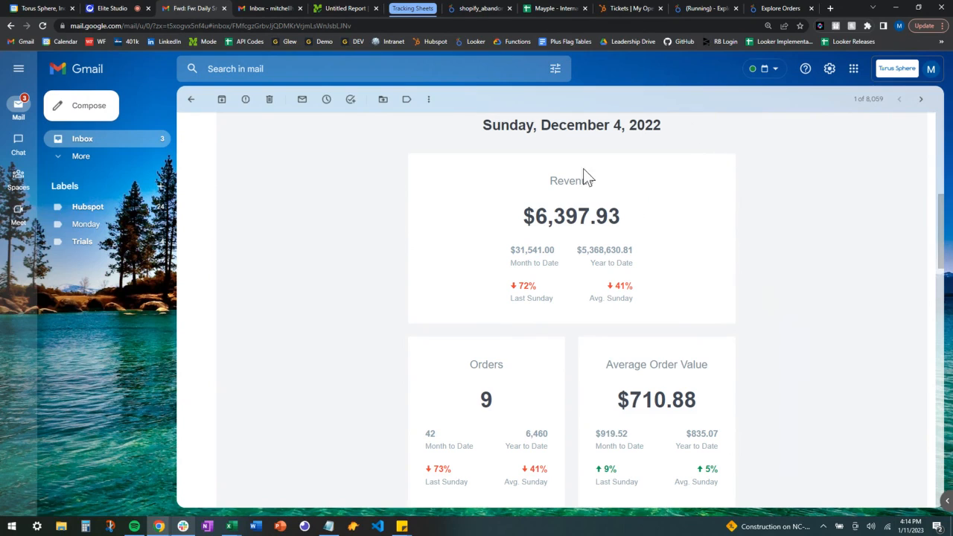
pyautogui.scroll(-5, 595, 187)
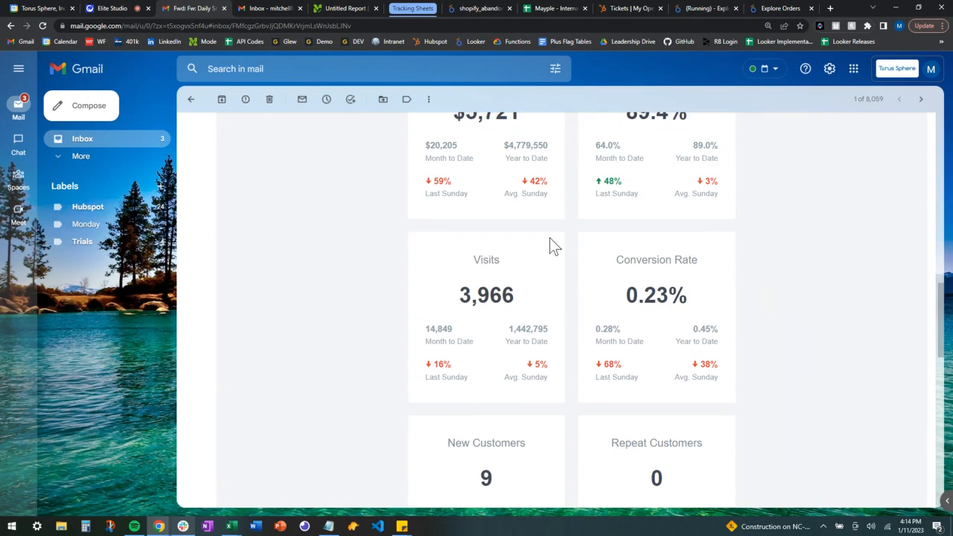
pyautogui.scroll(-5, 745, 233)
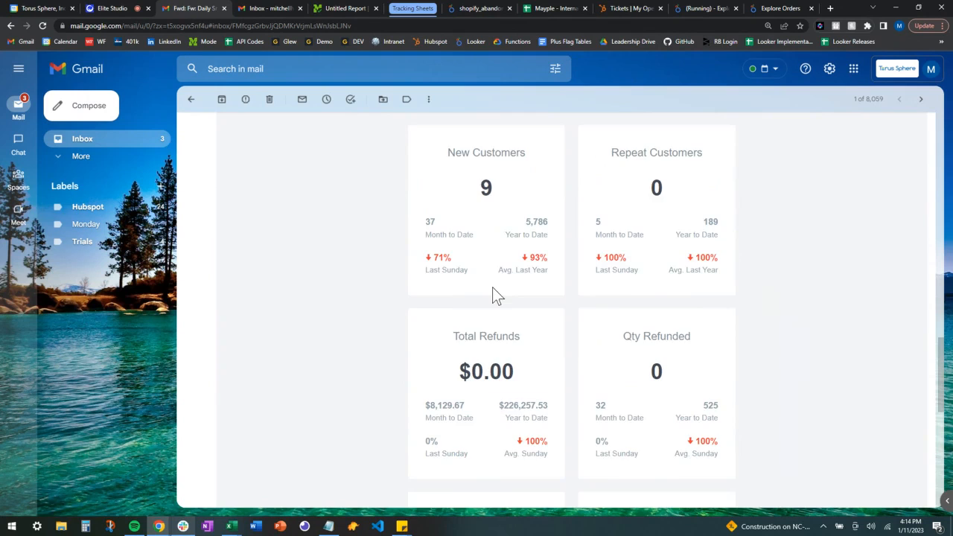
pyautogui.scroll(-3, 744, 260)
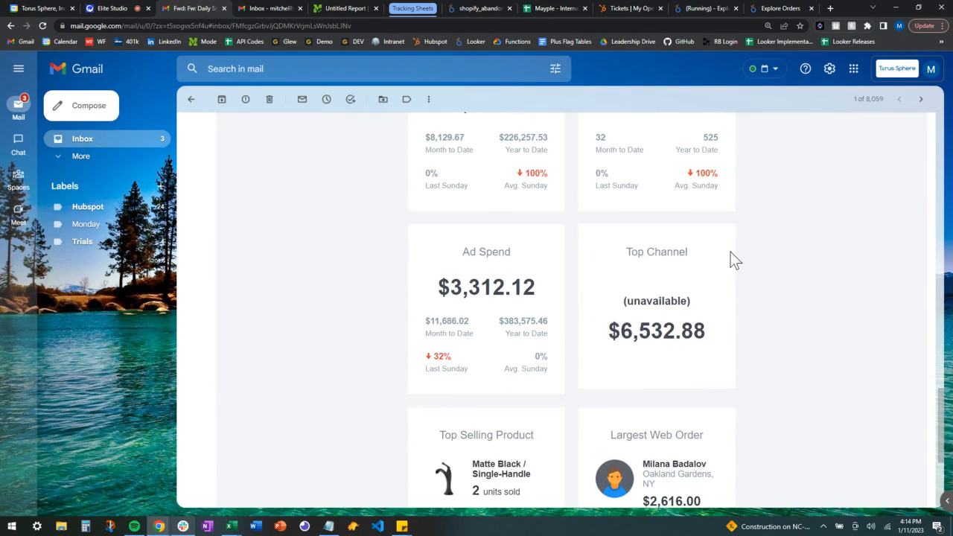
pyautogui.scroll(-2, 730, 252)
pyautogui.scroll(5, 655, 297)
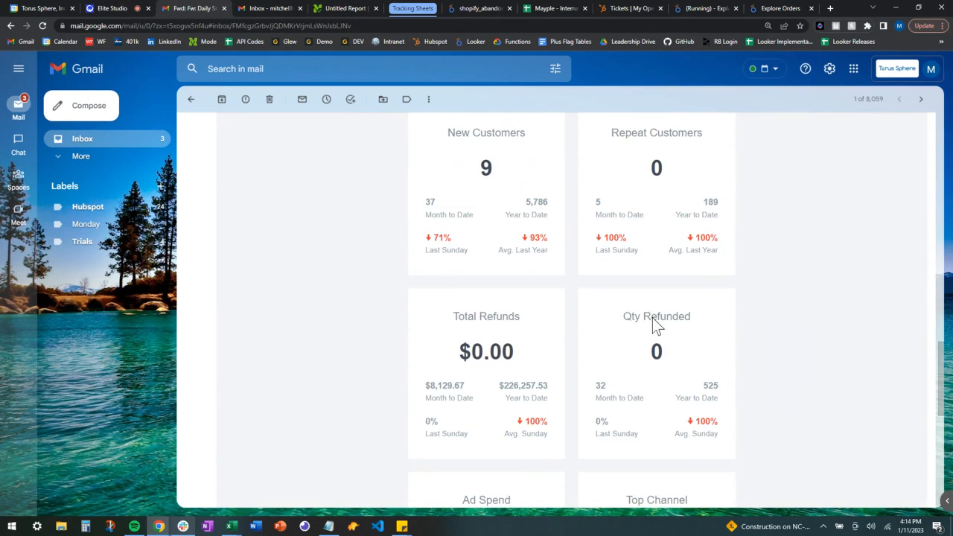
pyautogui.scroll(8, 649, 246)
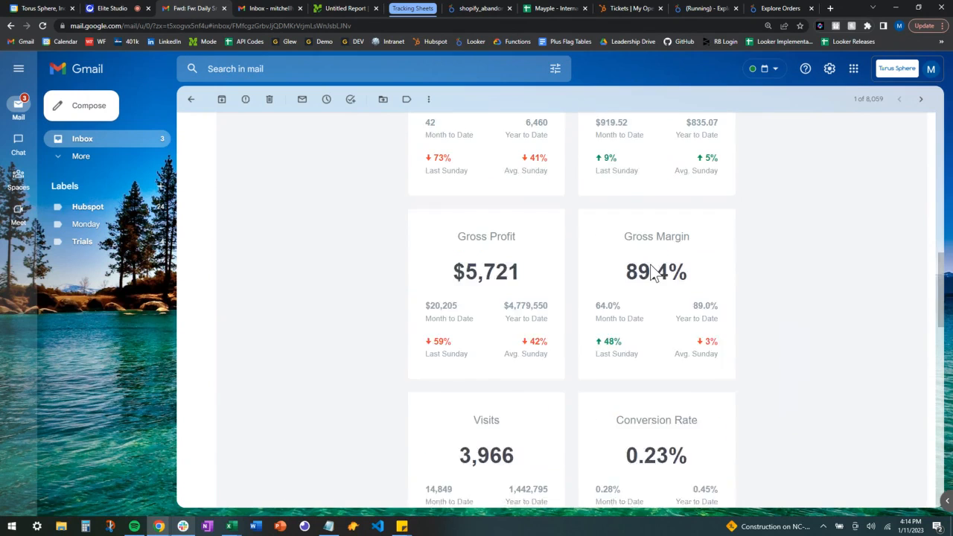
pyautogui.scroll(2, 652, 273)
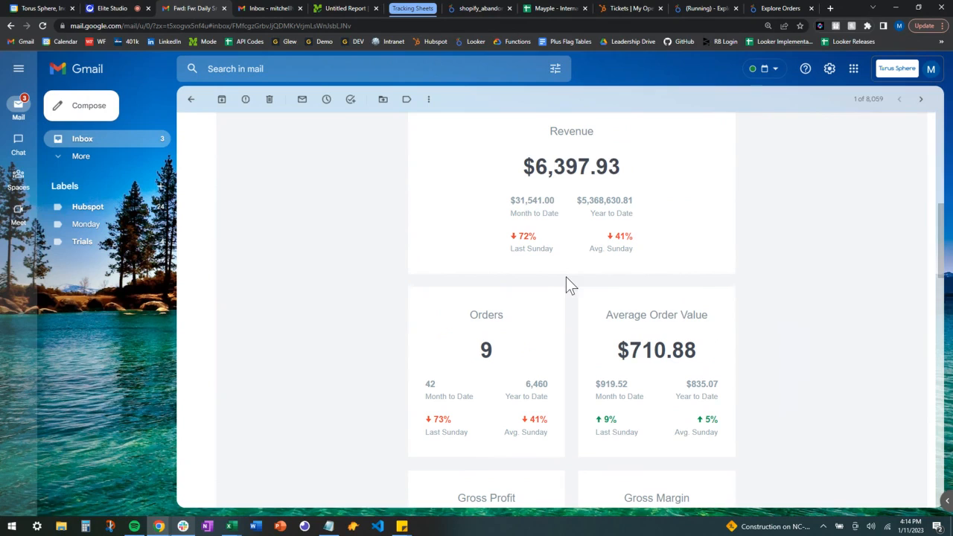
pyautogui.scroll(1, 521, 357)
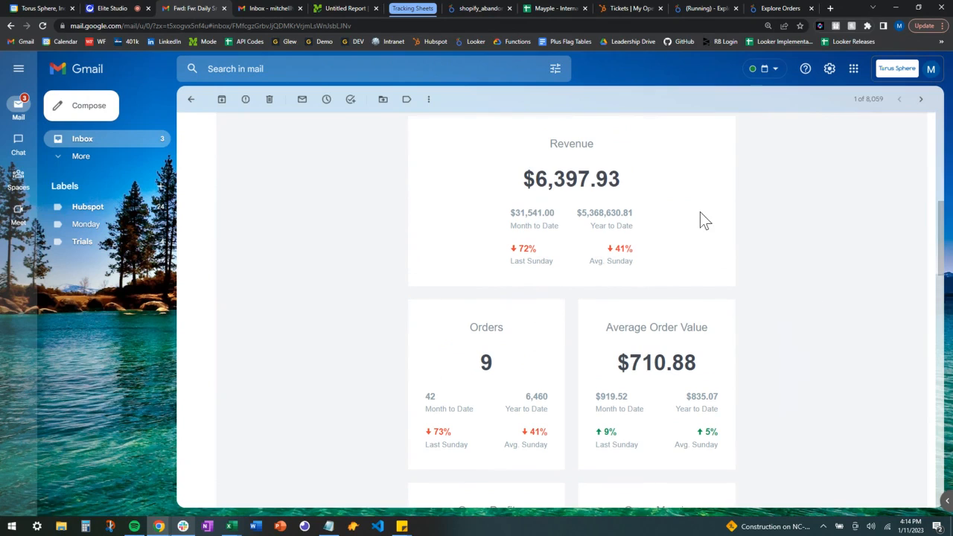
# Switch to Looker's Orders Explore and replace the Number of Orders column with the Shopify Order Items measure Sum of Quantity.
pyautogui.click(774, 10)
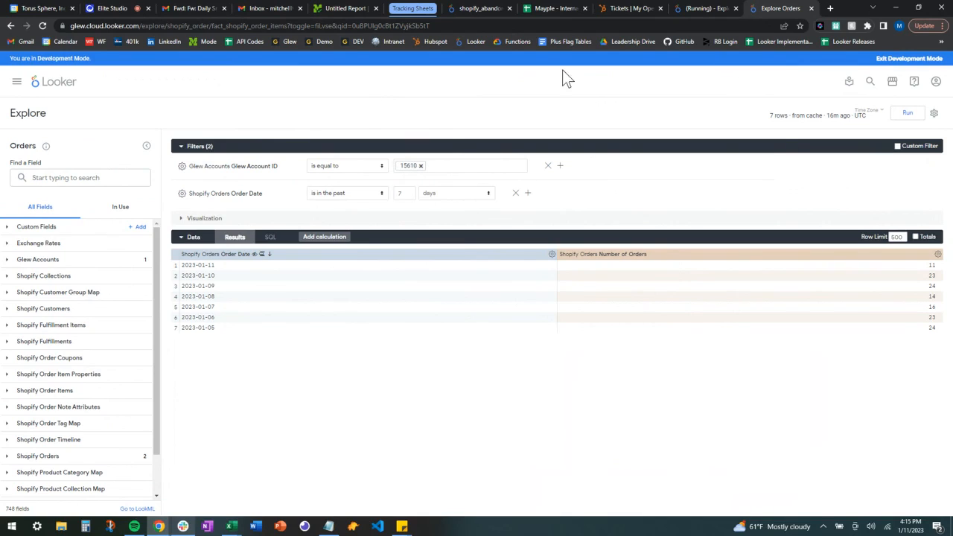
pyautogui.click(937, 255)
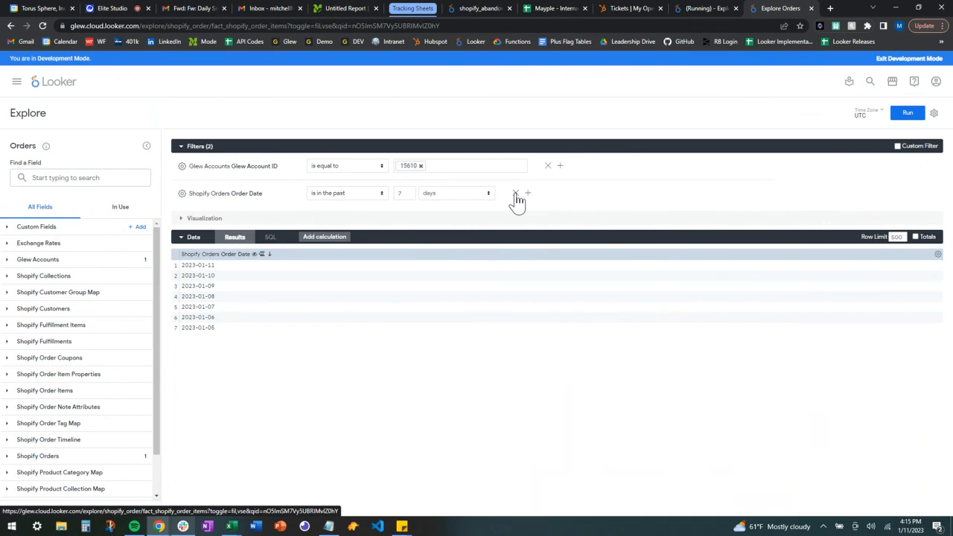
pyautogui.scroll(-2, 19, 379)
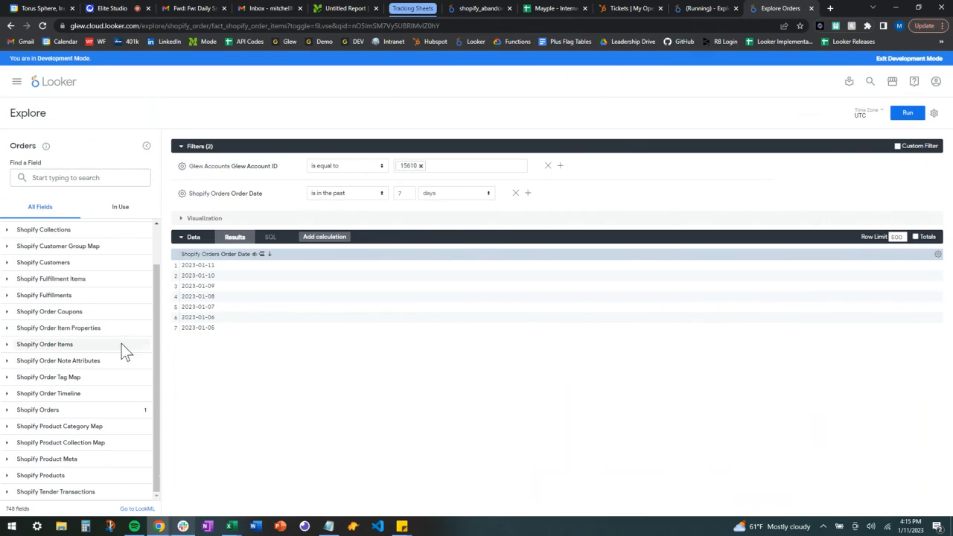
pyautogui.click(8, 346)
pyautogui.scroll(-8, 72, 348)
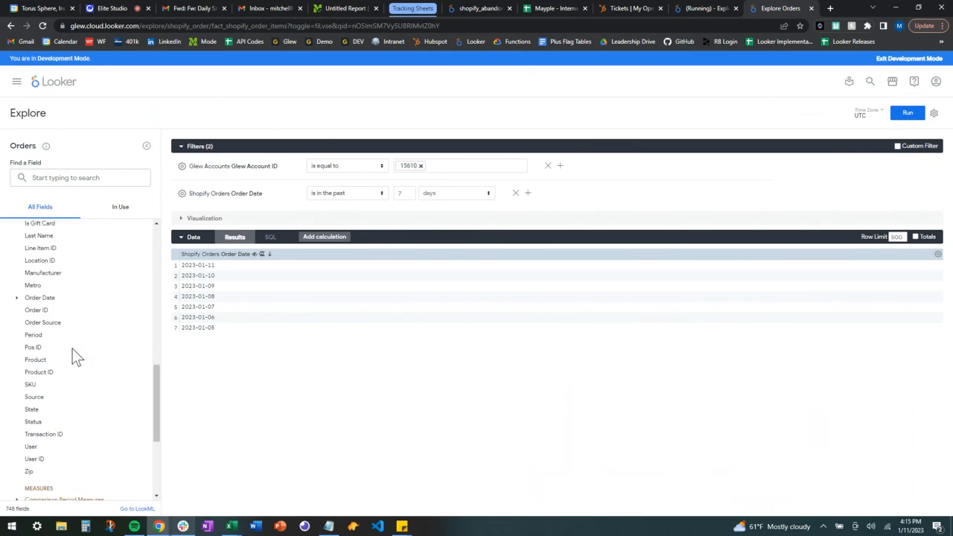
pyautogui.click(18, 340)
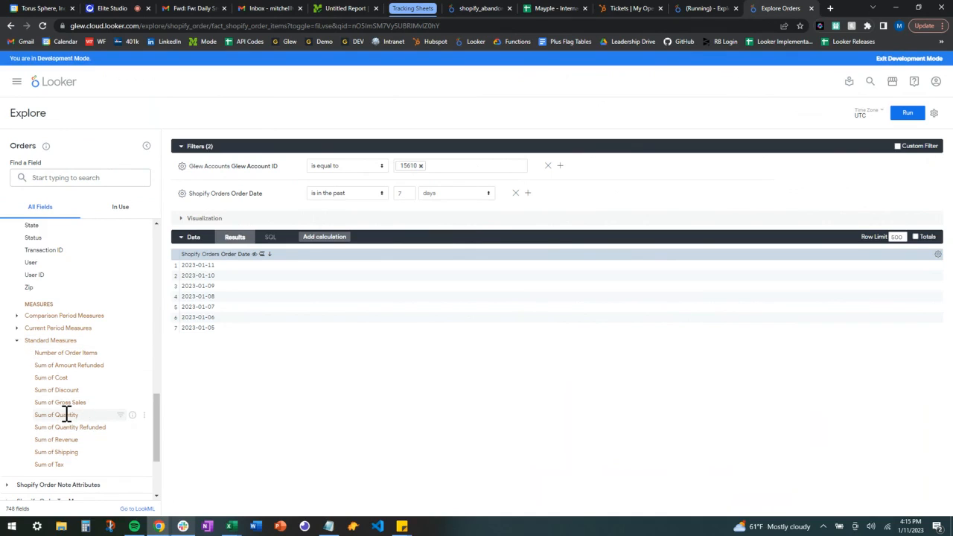
pyautogui.click(90, 415)
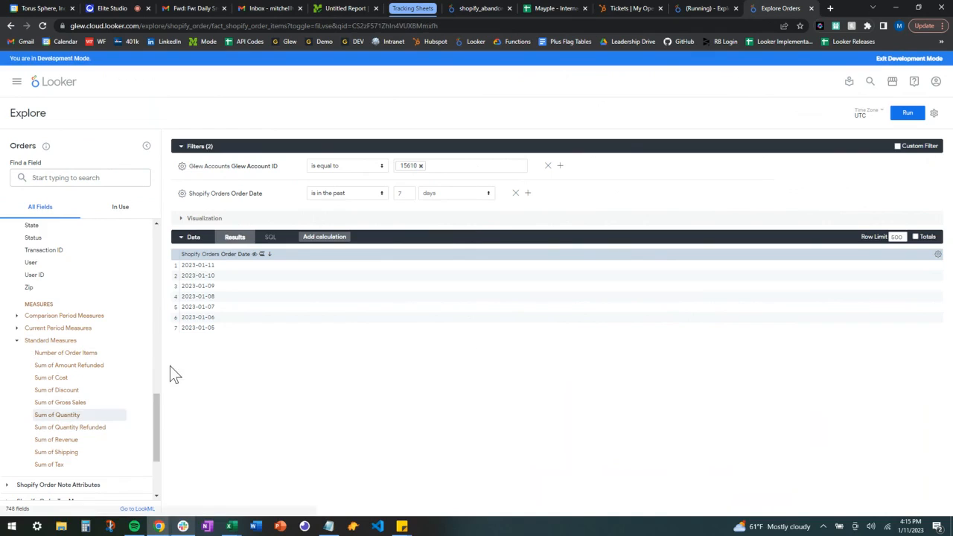
pyautogui.click(17, 340)
pyautogui.scroll(2, 83, 346)
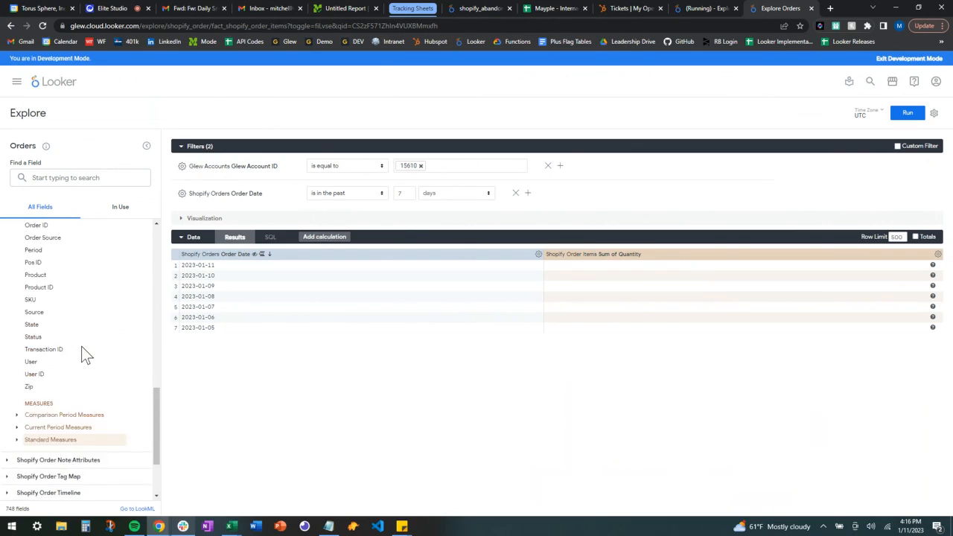
pyautogui.scroll(10, 83, 350)
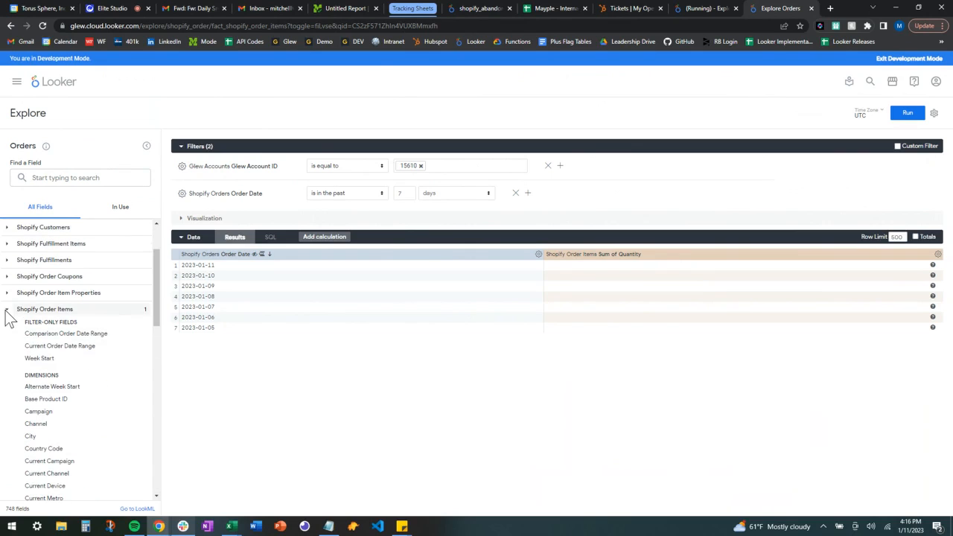
pyautogui.click(7, 309)
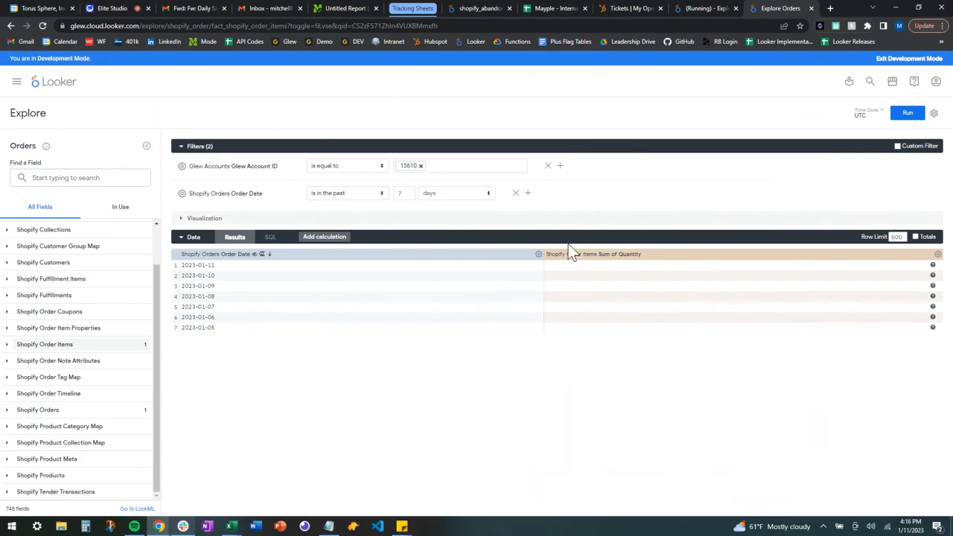
# Add a Shopify Orders Status filter that is equal to canceled, failed and voided.
pyautogui.click(41, 408)
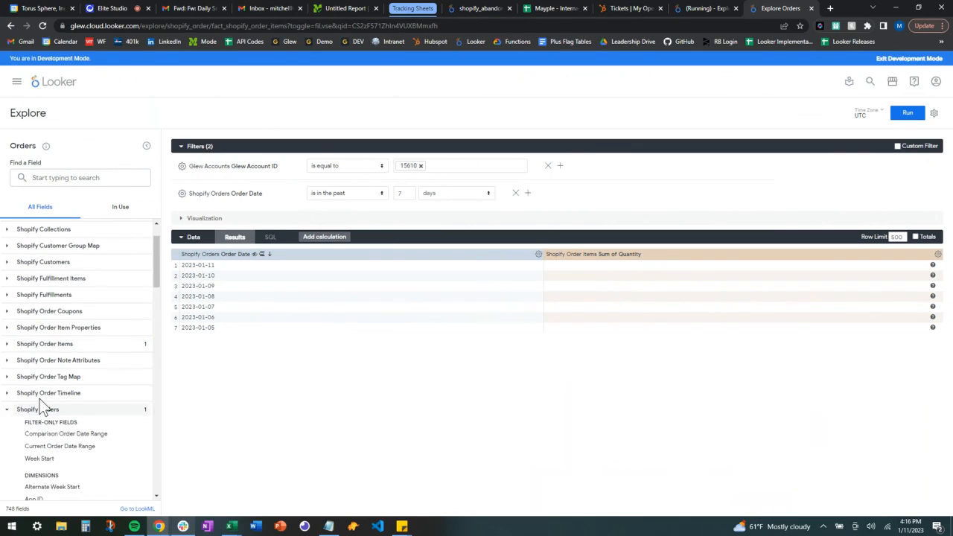
pyautogui.scroll(-10, 40, 406)
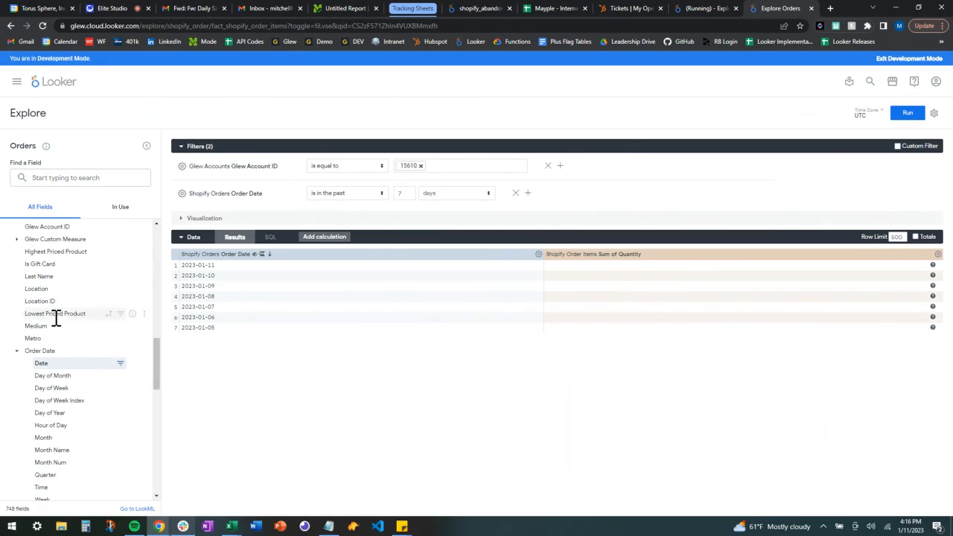
pyautogui.click(17, 351)
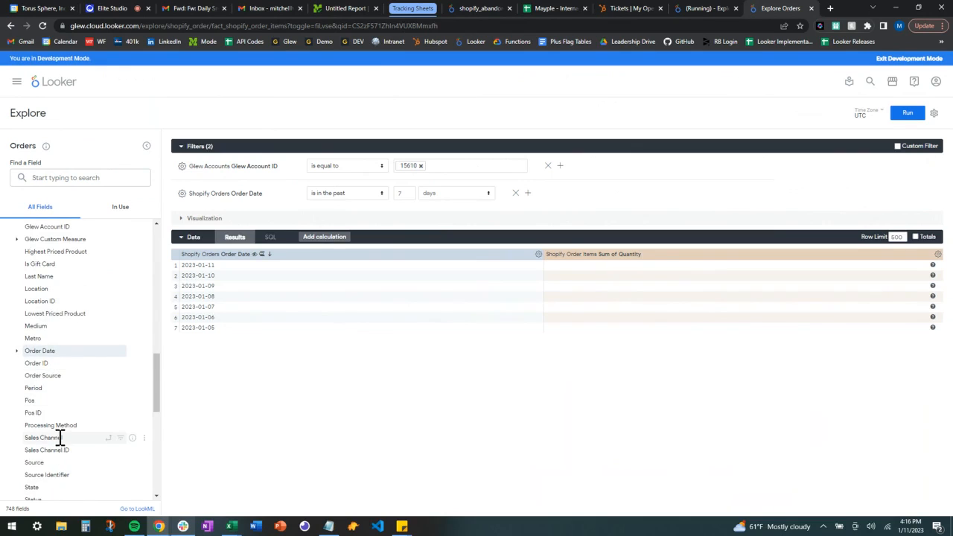
pyautogui.scroll(-3, 59, 438)
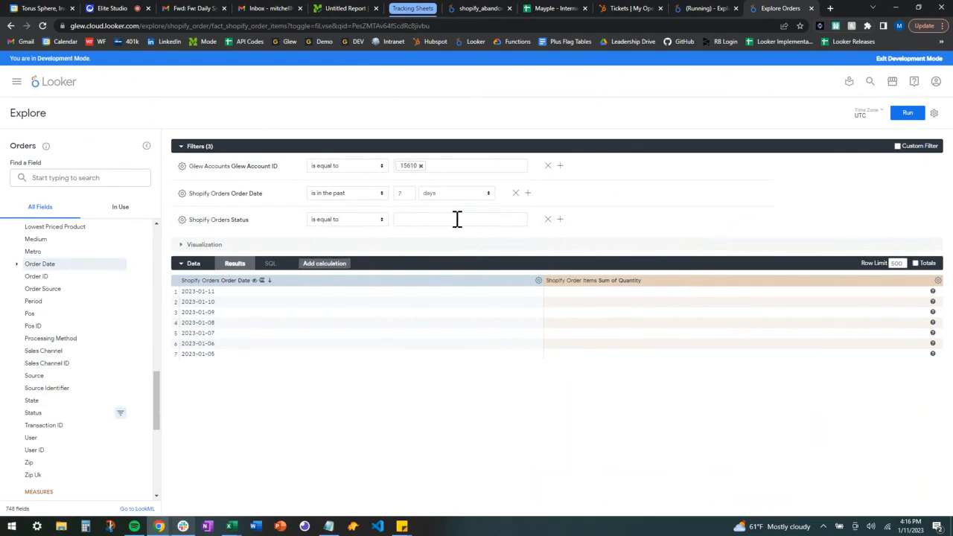
pyautogui.click(457, 219)
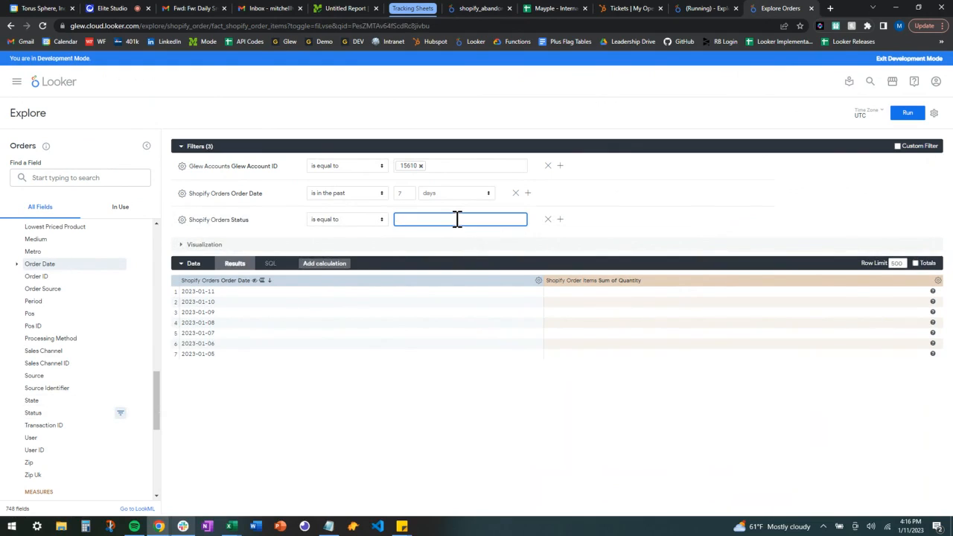
pyautogui.write('cancel')
pyautogui.click(436, 236)
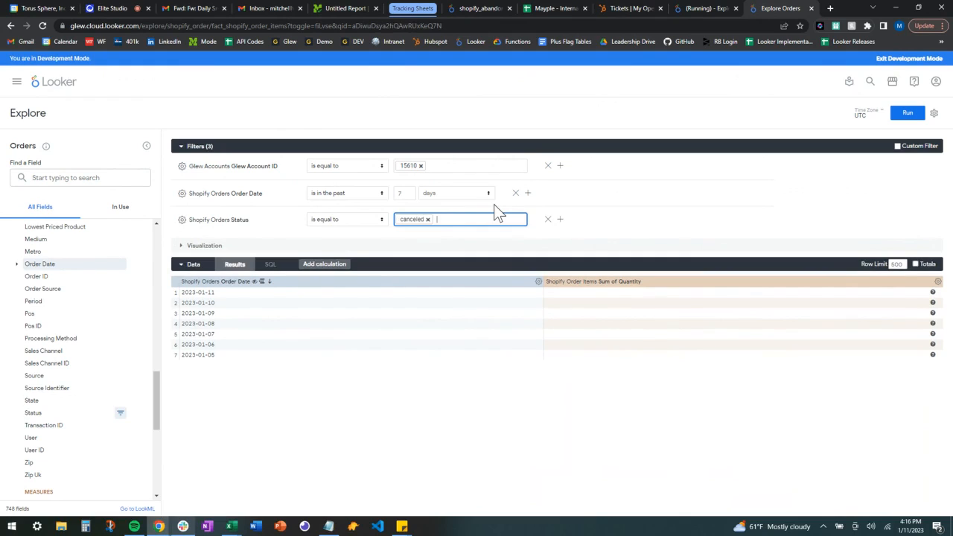
pyautogui.write('failed')
pyautogui.press('Return')
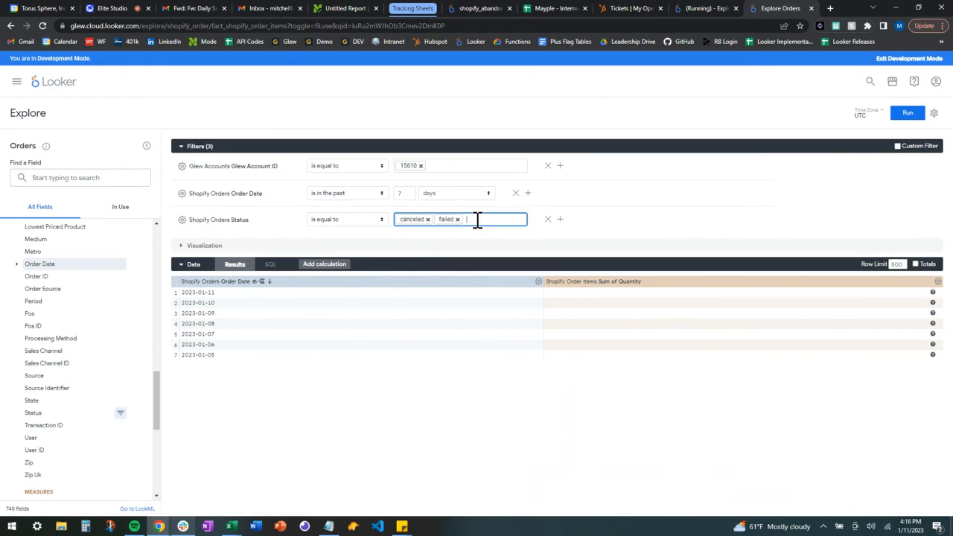
pyautogui.write('voided')
pyautogui.click(849, 212)
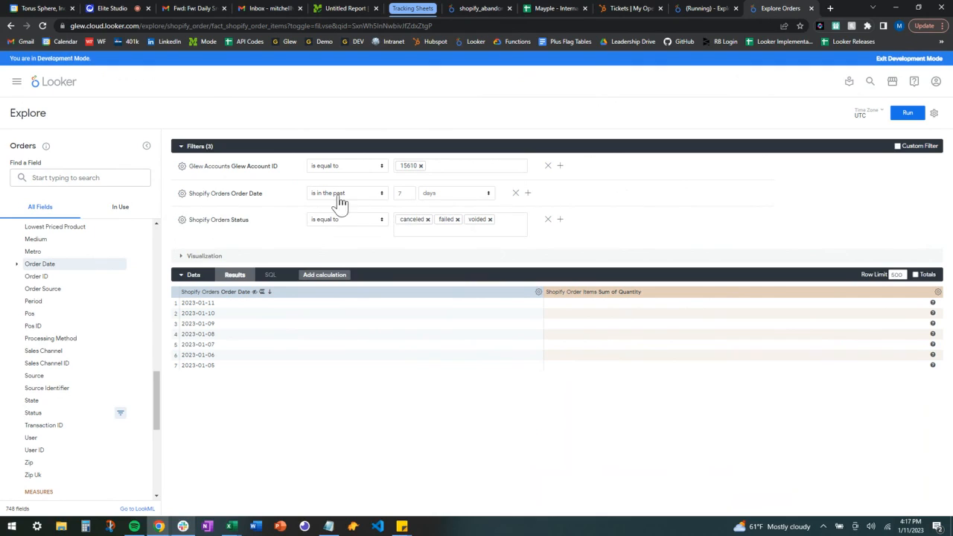
# Set the Order Date filter to the past 2 complete days and run the query.
pyautogui.doubleClick(401, 193)
pyautogui.write('2')
pyautogui.click(455, 198)
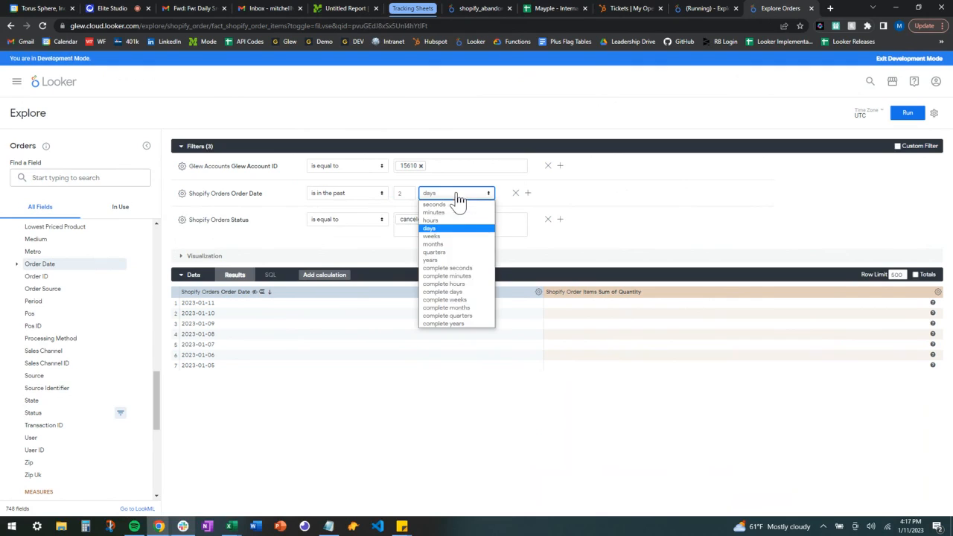
pyautogui.click(467, 293)
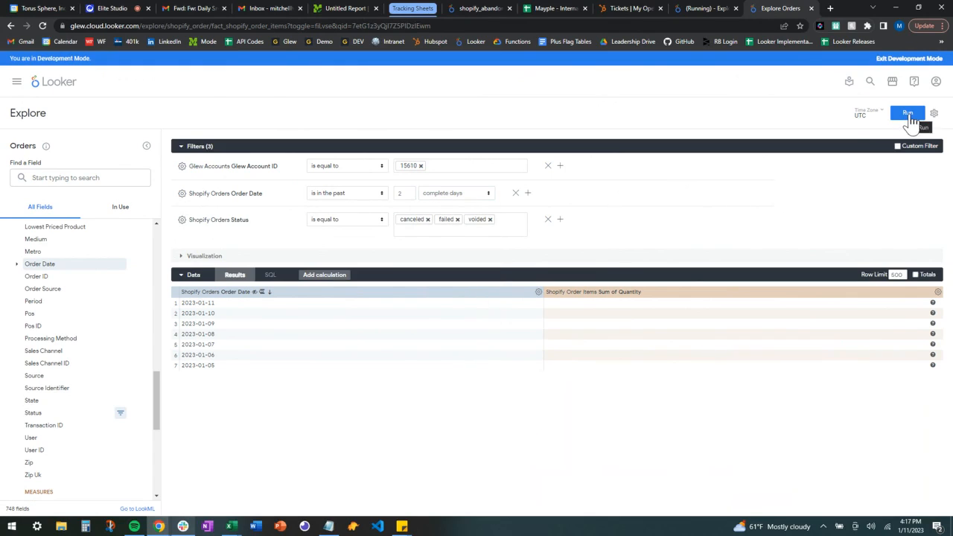
pyautogui.click(912, 117)
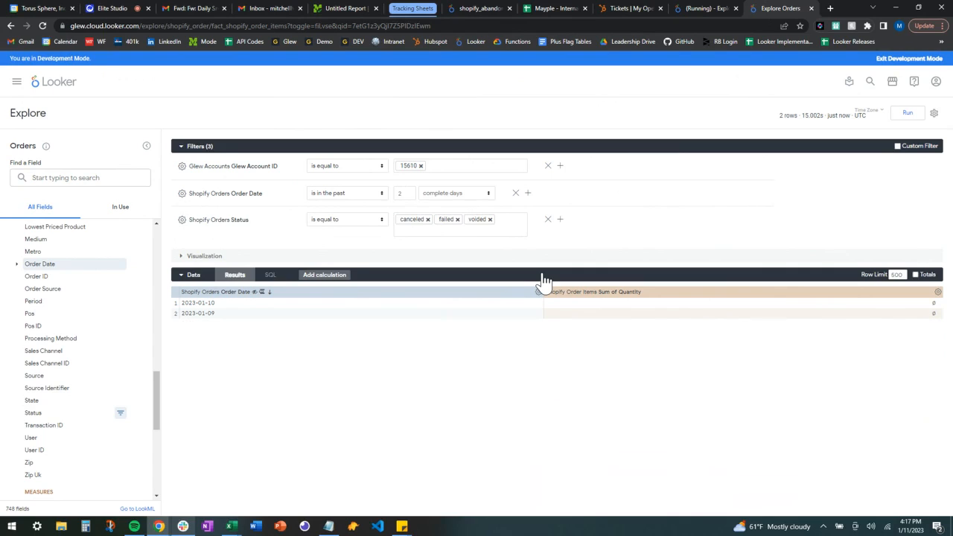
# Change the Shopify Orders Status filter condition to "is not equal to" and rerun the query.
pyautogui.scroll(-5, 59, 355)
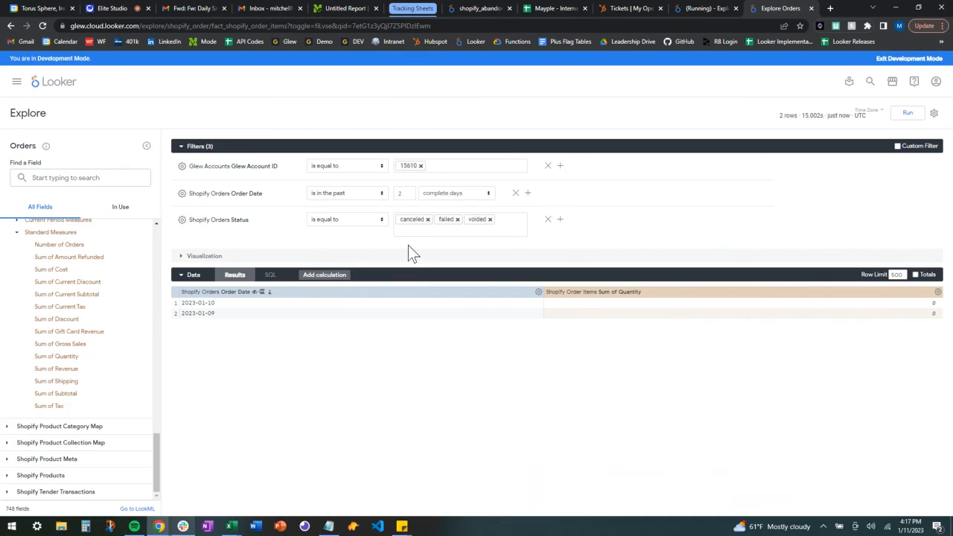
pyautogui.click(345, 223)
pyautogui.click(350, 290)
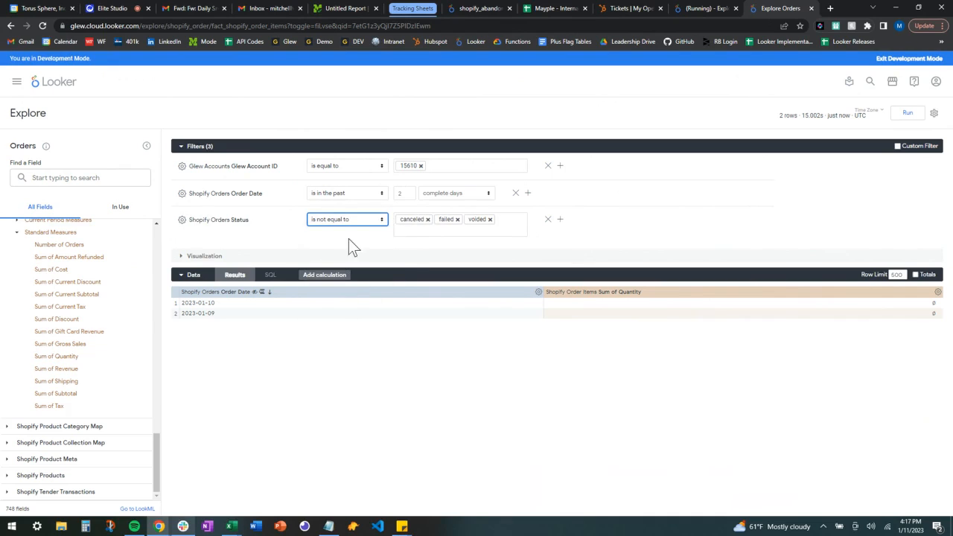
pyautogui.click(908, 114)
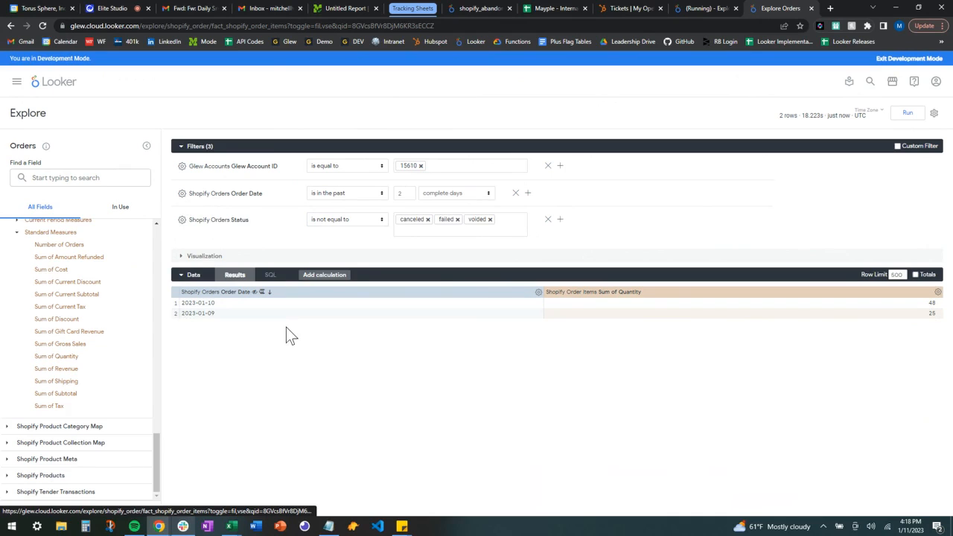
# Show the visualization of the query results and close its editing options.
pyautogui.click(184, 257)
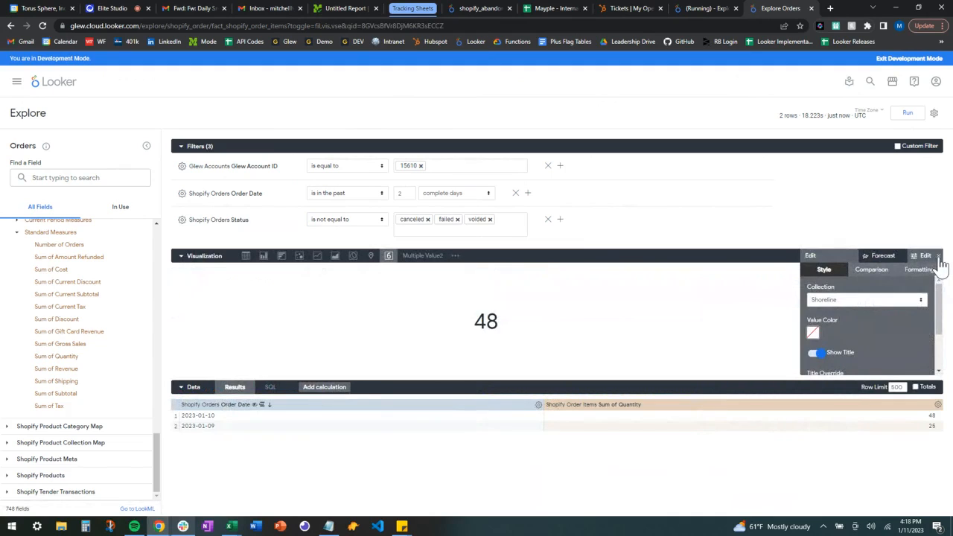
pyautogui.click(938, 257)
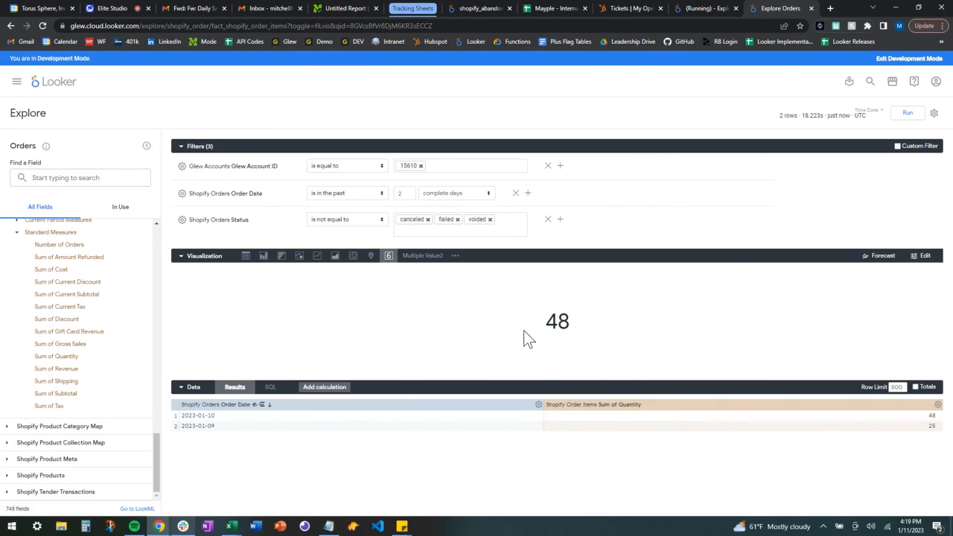
# Add a "% change from previous row" calculation based on the Sum of Quantity column.
pyautogui.click(937, 405)
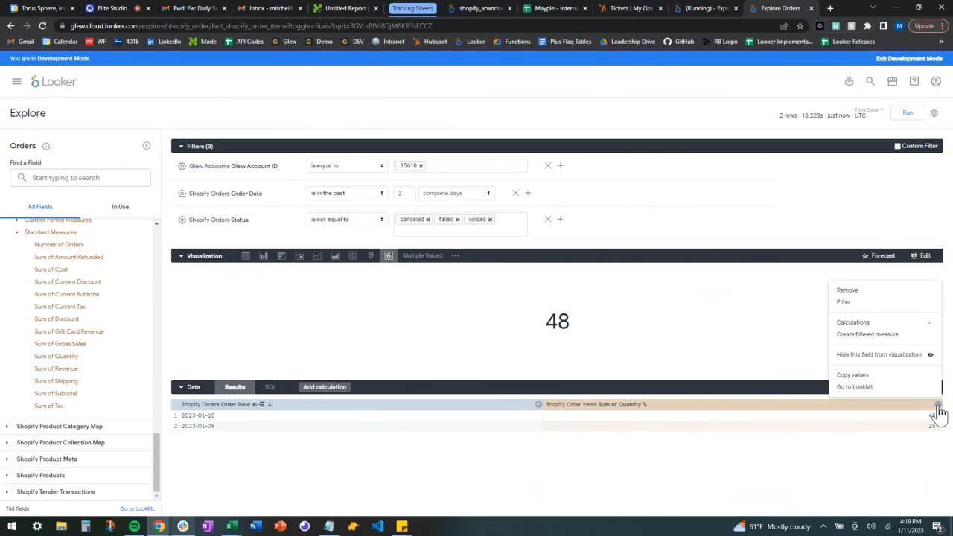
pyautogui.moveTo(897, 327)
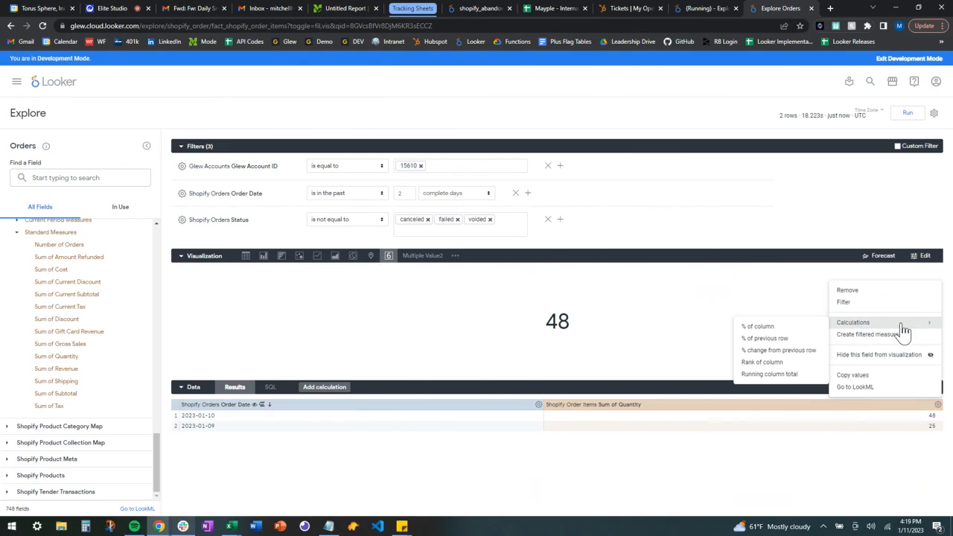
pyautogui.click(790, 360)
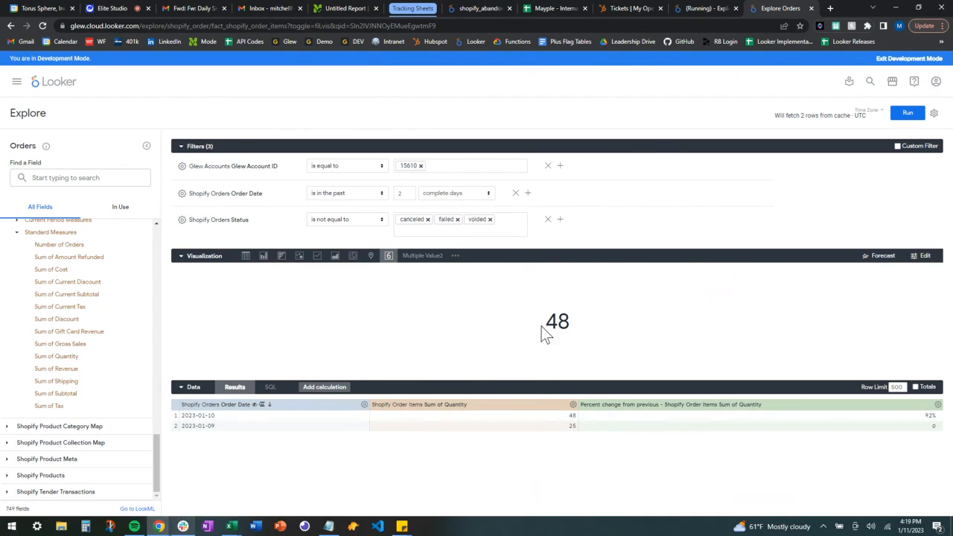
# Edit the percent change calculation and rename it as Percent Change DoD.
pyautogui.click(936, 404)
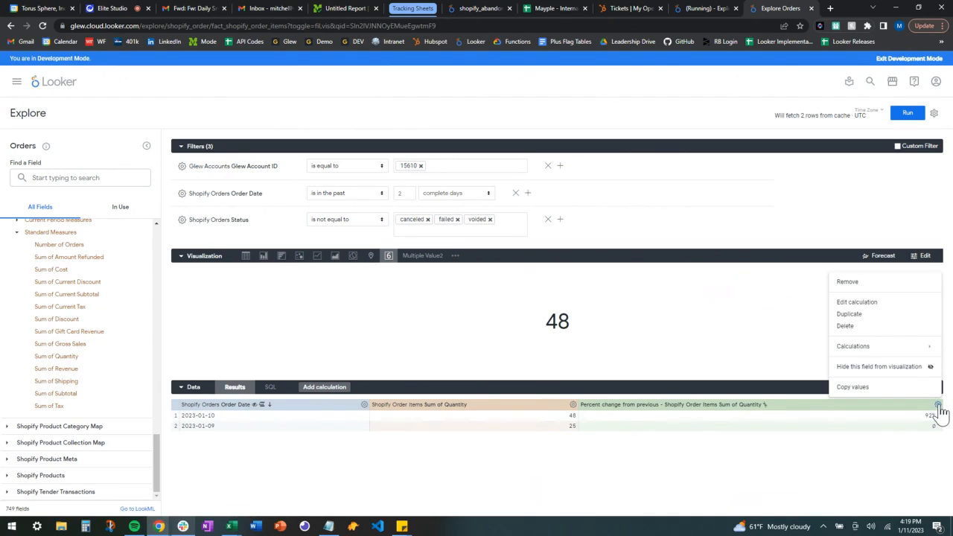
pyautogui.click(857, 303)
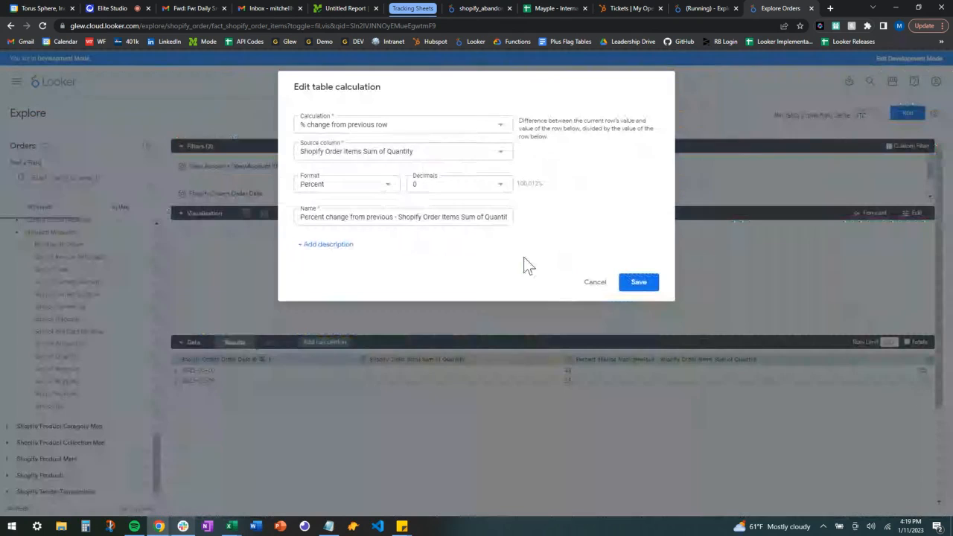
pyautogui.moveTo(328, 217); pyautogui.dragTo(549, 223)
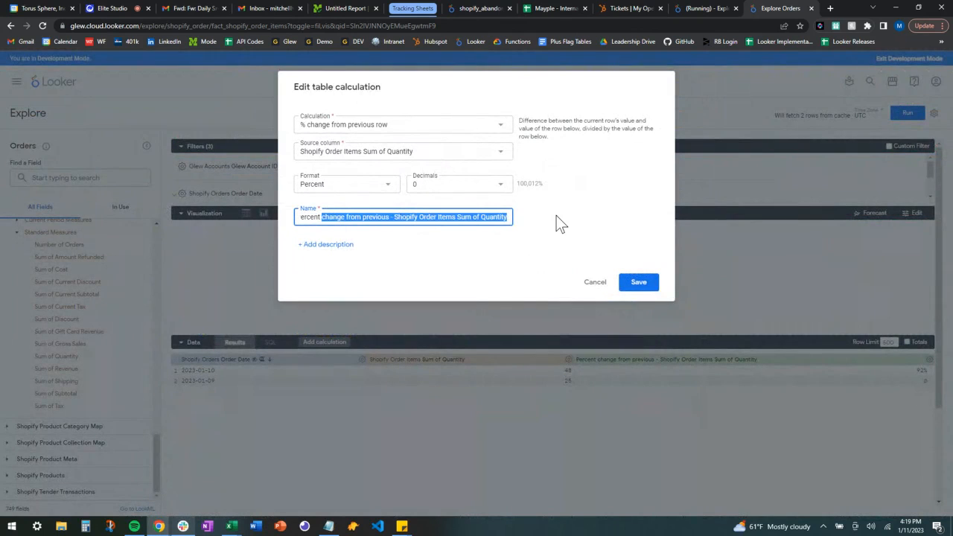
pyautogui.write('Chaqnge')
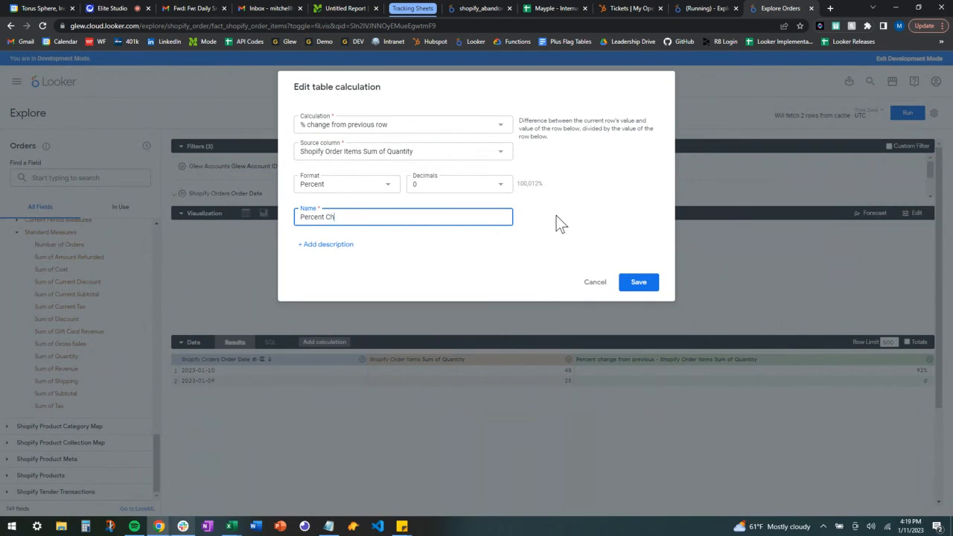
pyautogui.press('BackSpace')
pyautogui.press('BackSpace')
pyautogui.press('BackSpace')
pyautogui.press('BackSpace')
pyautogui.write('nge DoD')
# Set the Percent Change DoD calculation's format to 1 decimal and save the calculation.
pyautogui.click(443, 186)
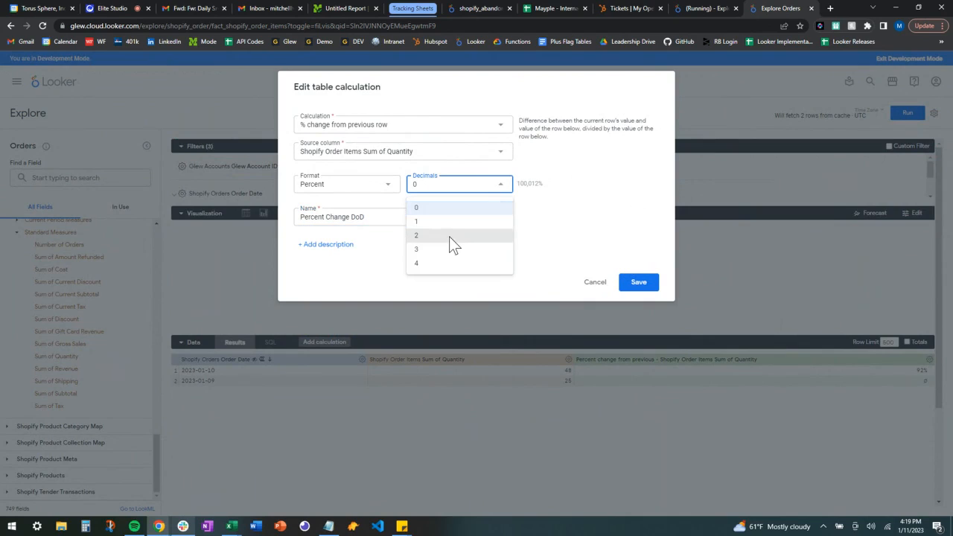
pyautogui.click(449, 236)
pyautogui.click(478, 183)
pyautogui.click(433, 222)
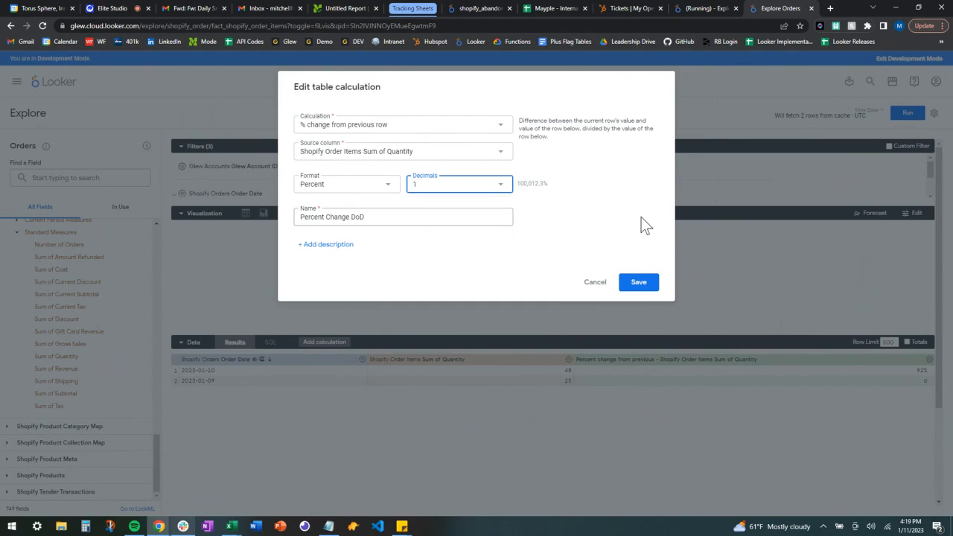
pyautogui.click(638, 282)
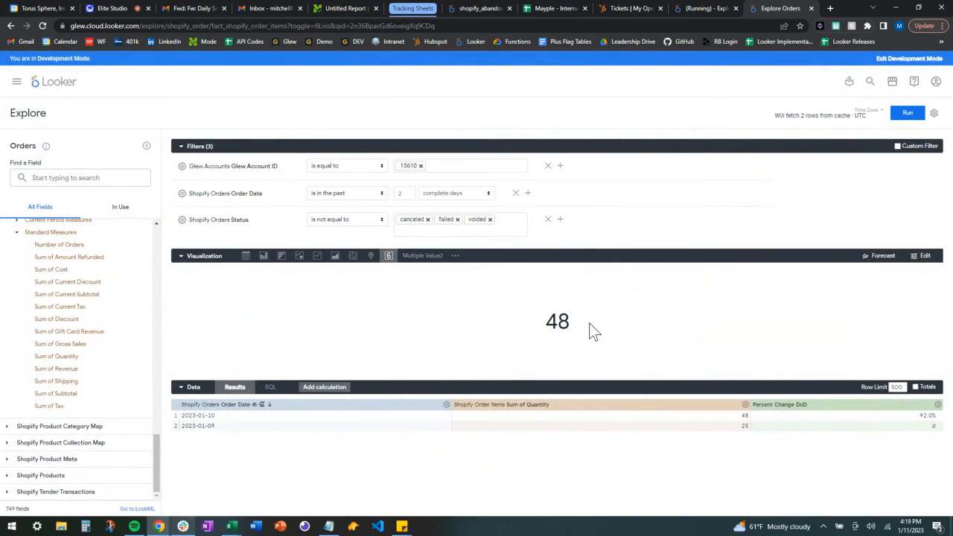
# Turn on the comparison in the visualization, keeping its value label as Show as Value.
pyautogui.click(925, 261)
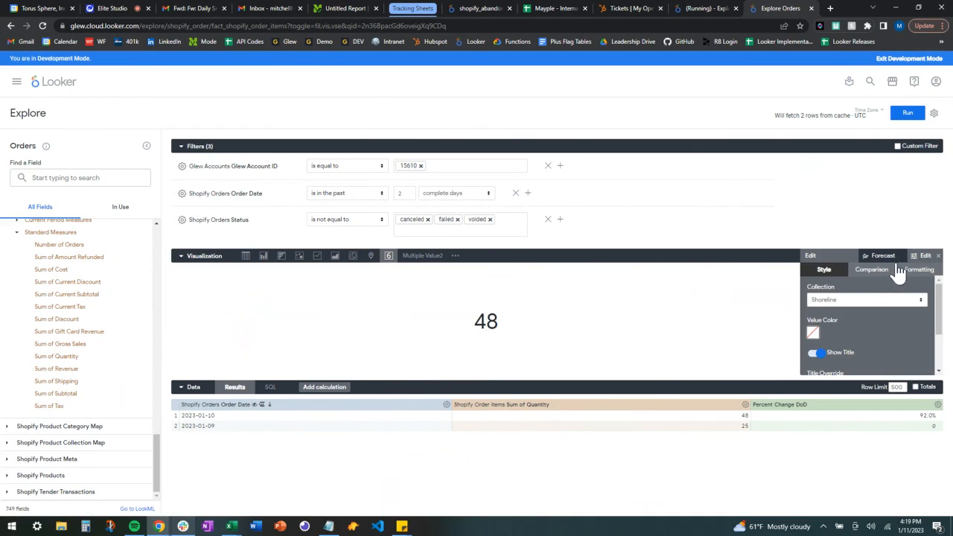
pyautogui.click(871, 274)
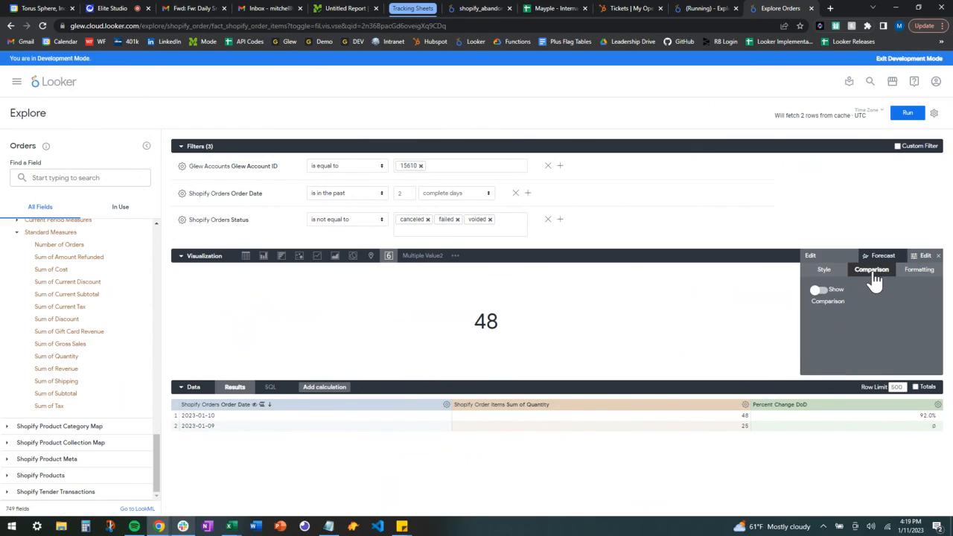
pyautogui.click(822, 294)
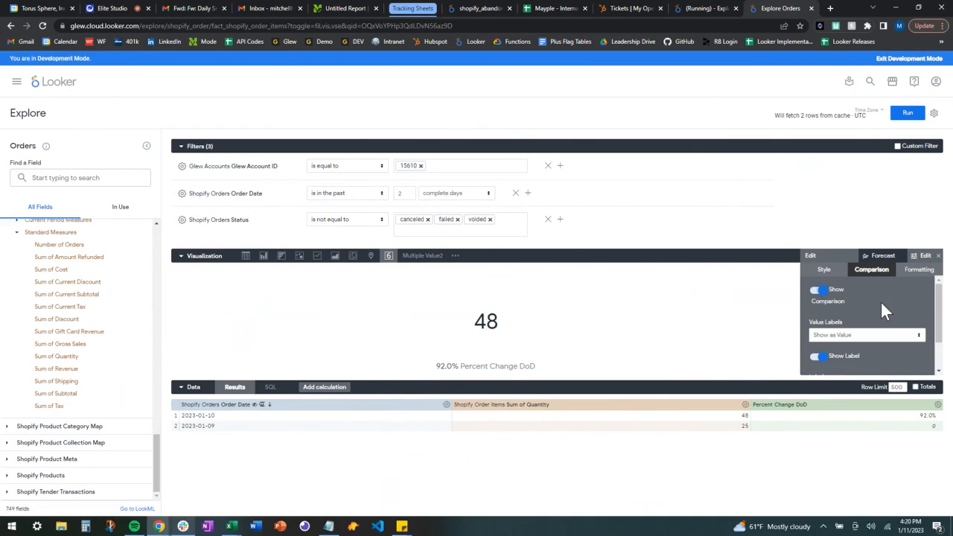
pyautogui.scroll(-1, 901, 346)
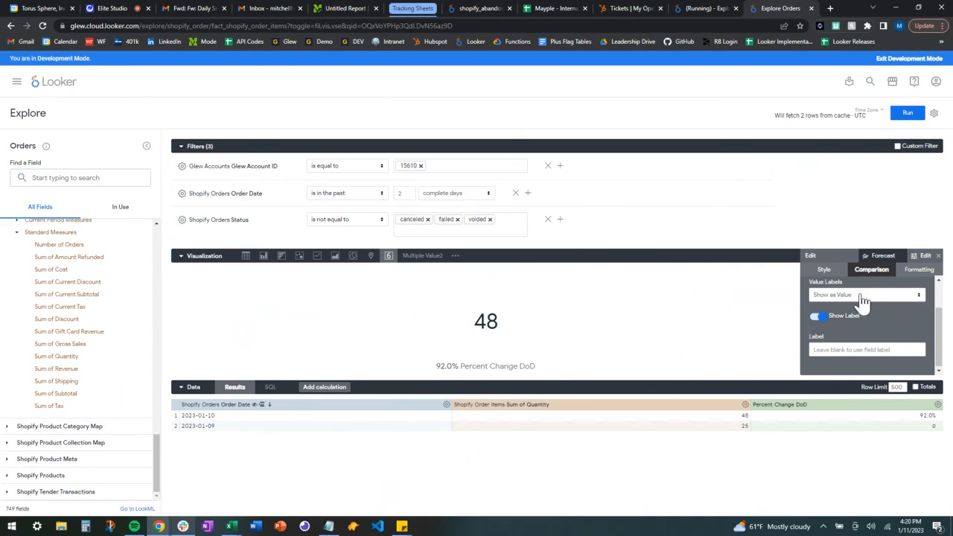
pyautogui.scroll(3, 873, 328)
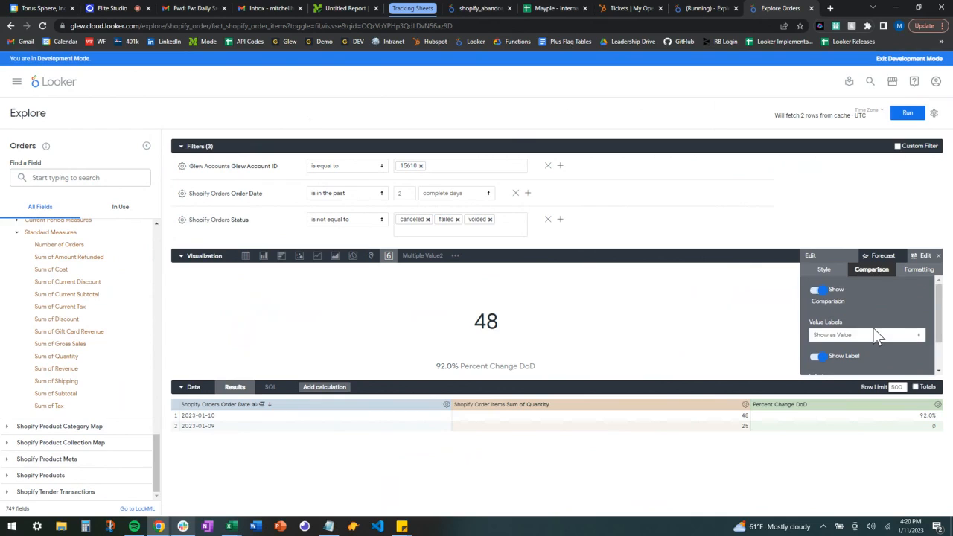
# Set the visualization's title override to "Items Sold" and close its editing options.
pyautogui.click(824, 269)
pyautogui.scroll(-2, 848, 320)
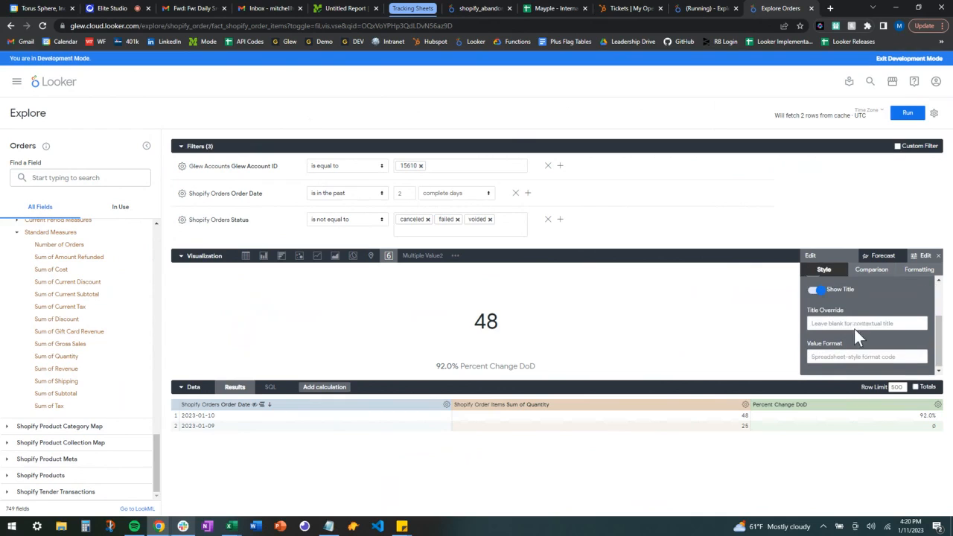
pyautogui.click(845, 323)
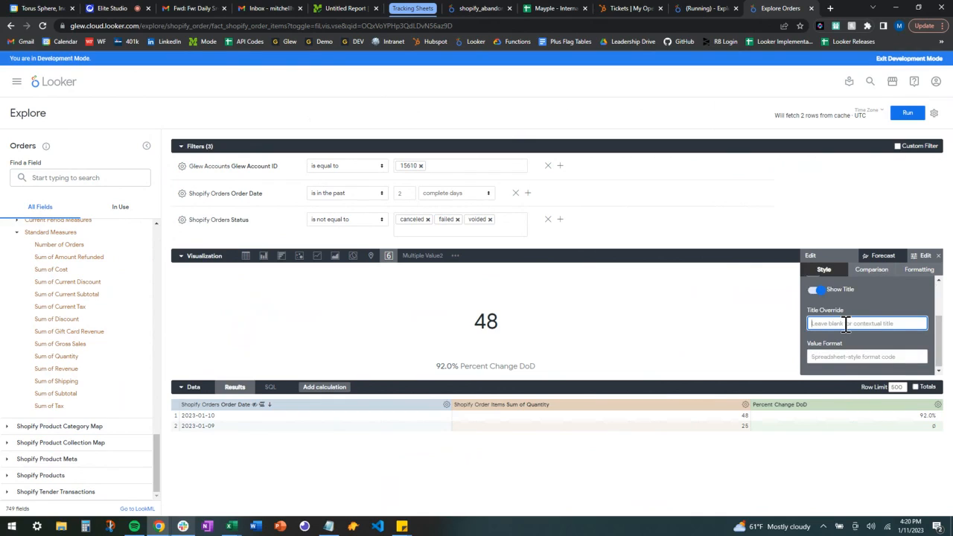
pyautogui.write('Items Sold')
pyautogui.click(938, 257)
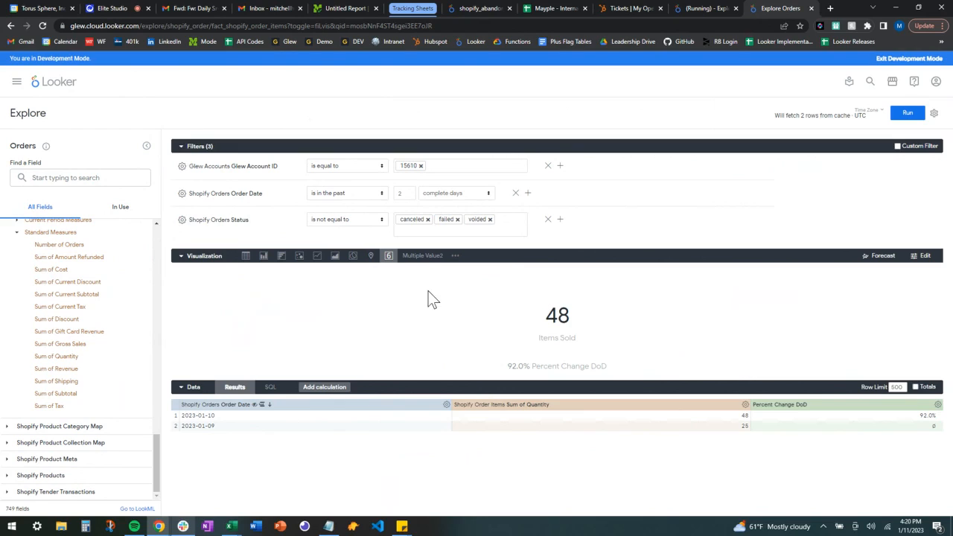
# Save the query as a new dashboard titled "Webinar Example" in My folder and open that dashboard.
pyautogui.click(933, 112)
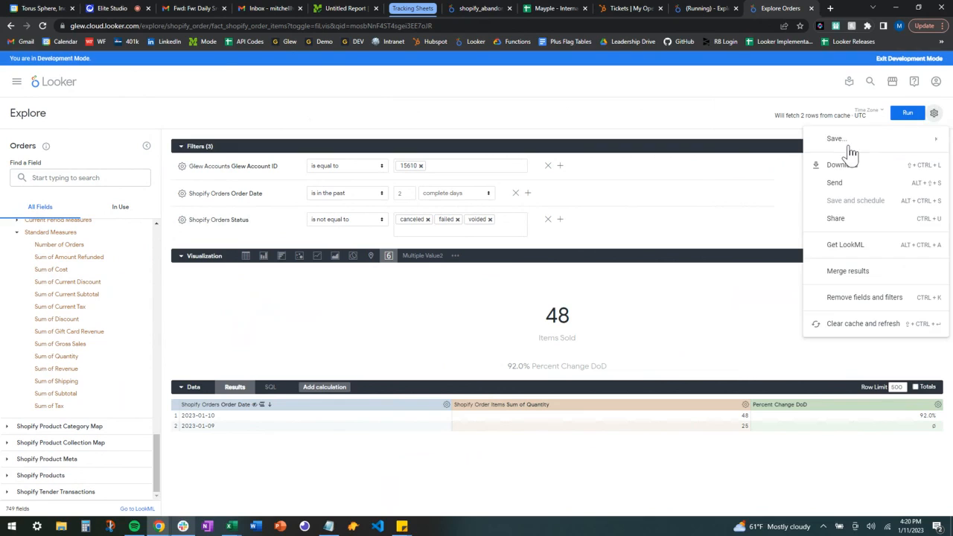
pyautogui.moveTo(845, 146)
pyautogui.click(742, 147)
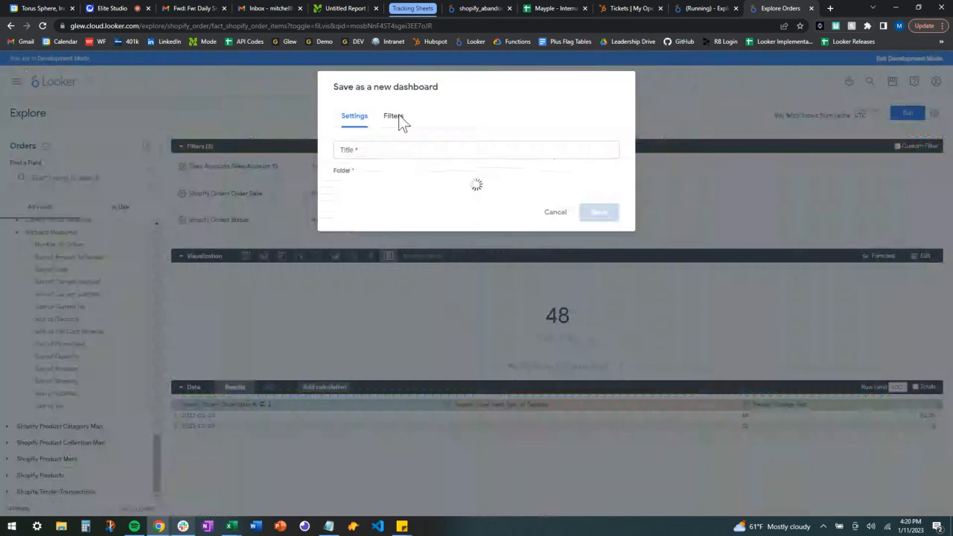
pyautogui.click(362, 156)
pyautogui.write('Webinar Example')
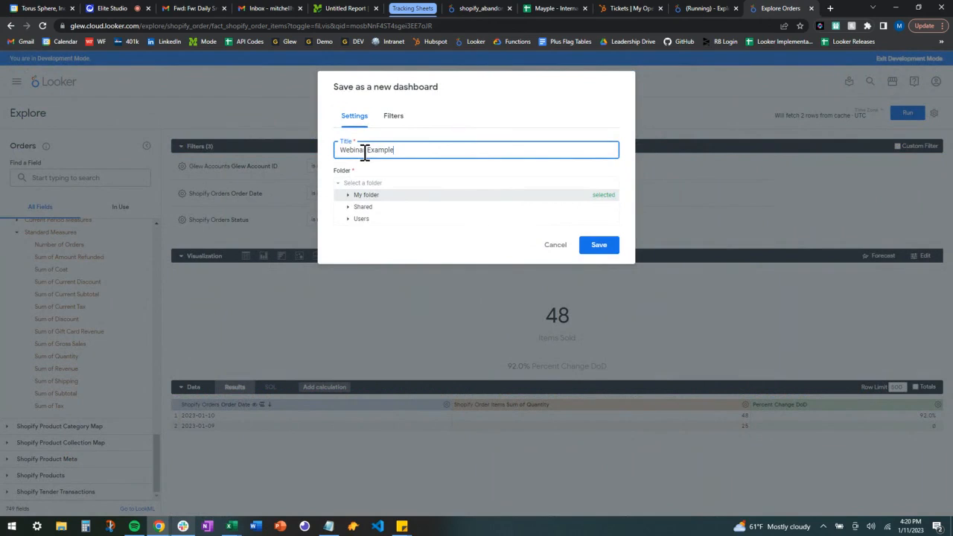
pyautogui.click(599, 248)
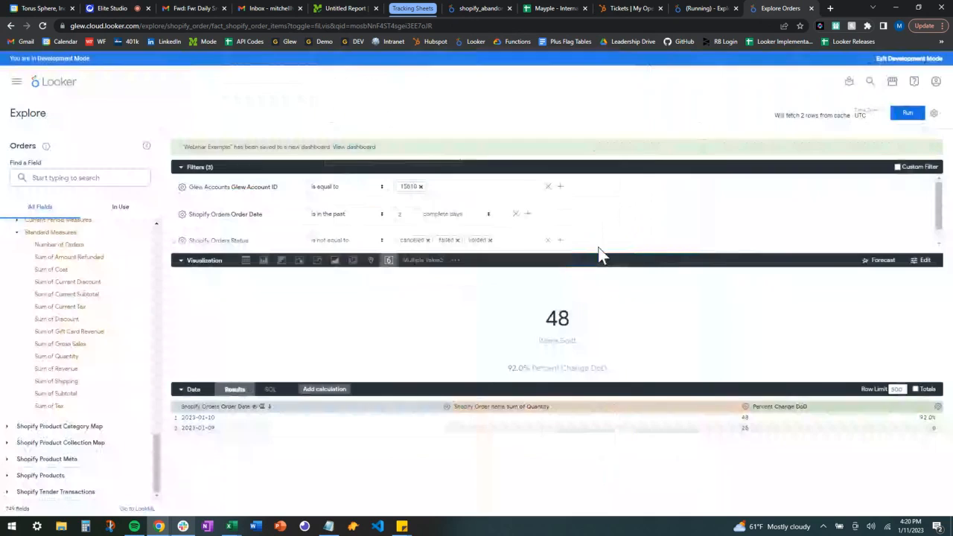
pyautogui.click(355, 148)
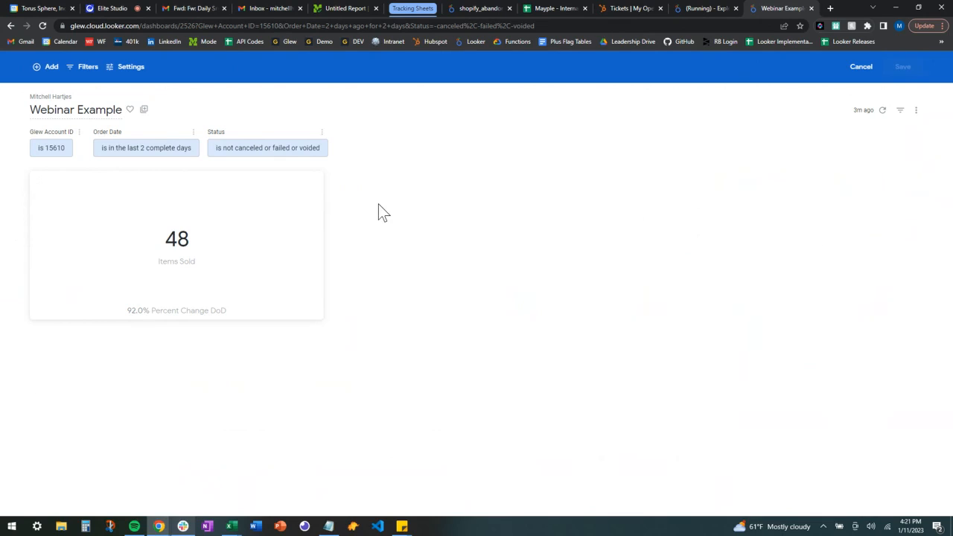
# Widen the Items Sold tile on the dashboard and save the dashboard layout.
pyautogui.click(313, 186)
pyautogui.click(440, 187)
pyautogui.moveTo(319, 316); pyautogui.dragTo(438, 309)
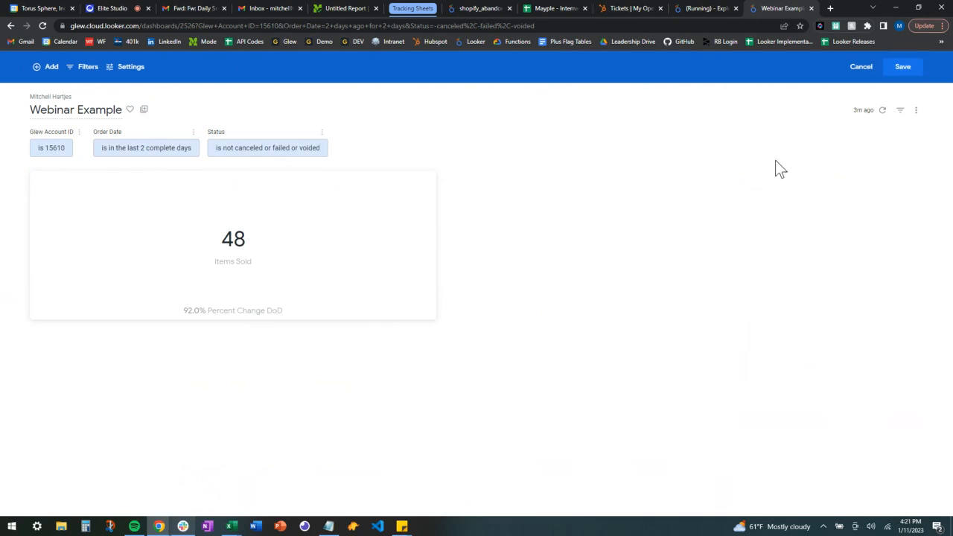
pyautogui.click(904, 67)
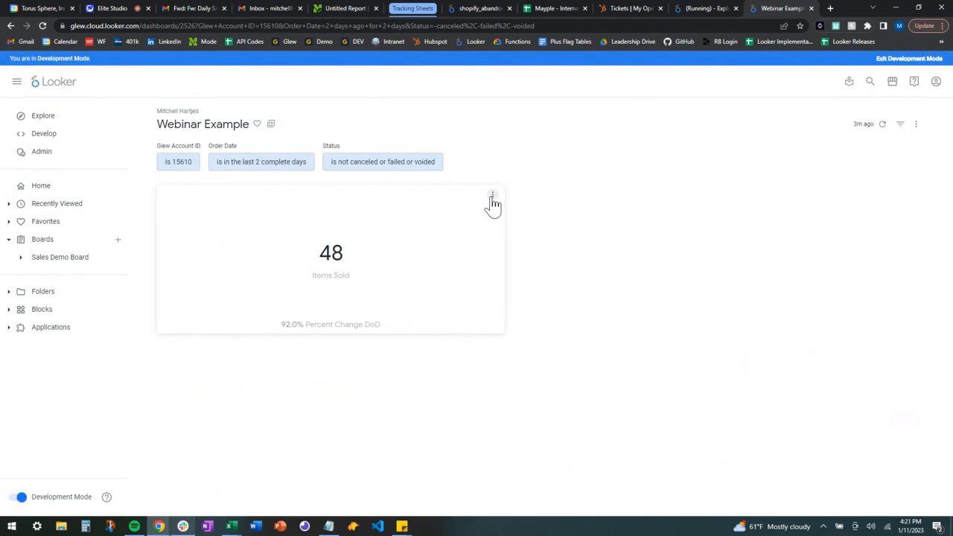
# Explore from the Items Sold tile and remove the Sum of Quantity column from the query.
pyautogui.click(492, 195)
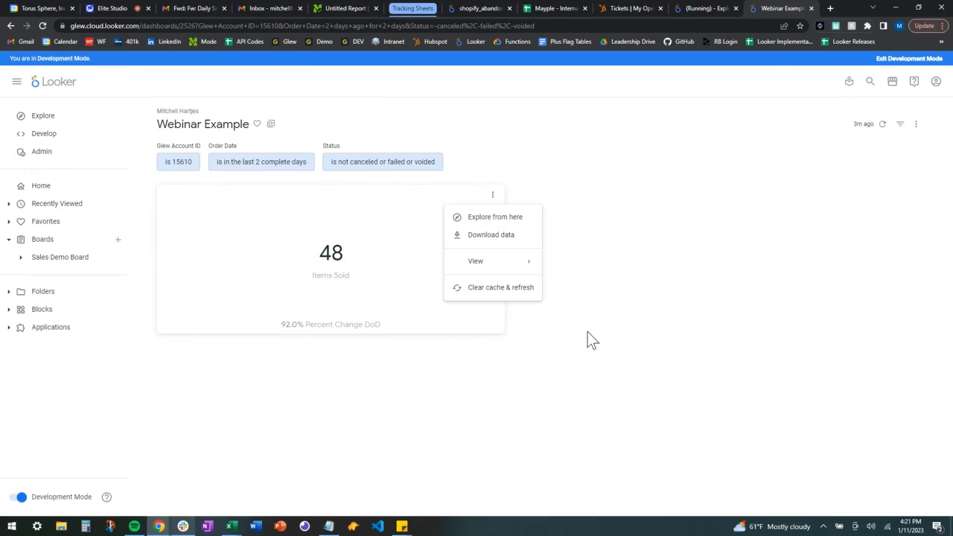
pyautogui.click(501, 221)
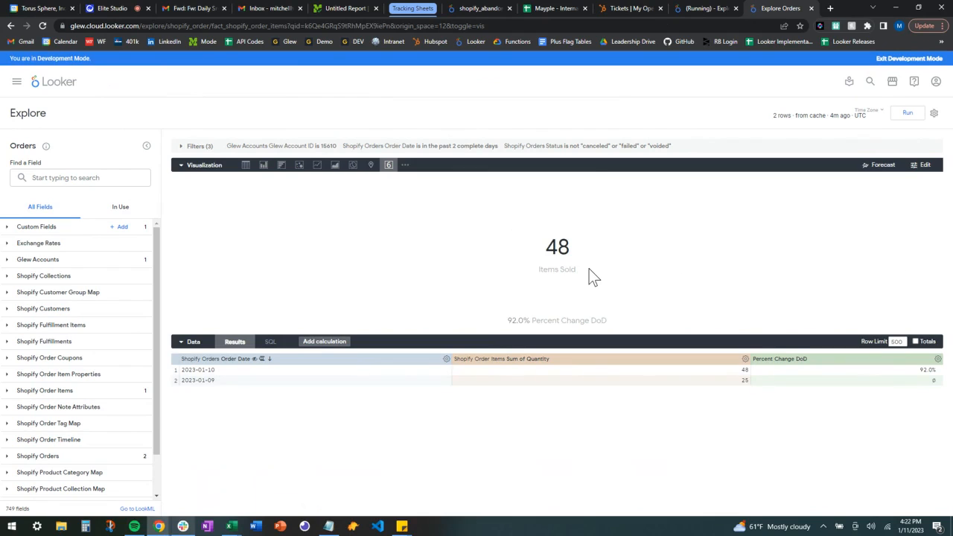
pyautogui.click(745, 360)
pyautogui.click(663, 375)
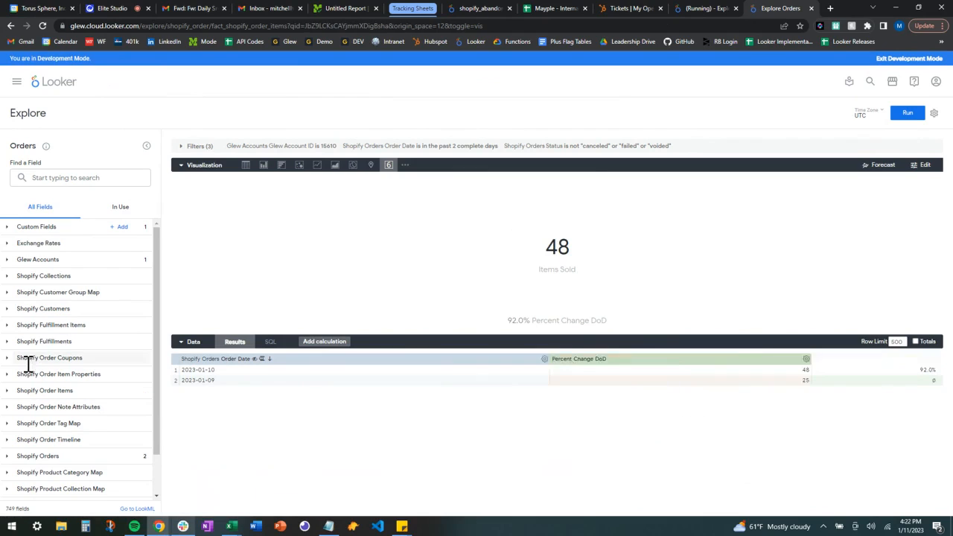
# Add a count distinct aggregate of the Shopify Orders Order ID field to the query.
pyautogui.click(7, 455)
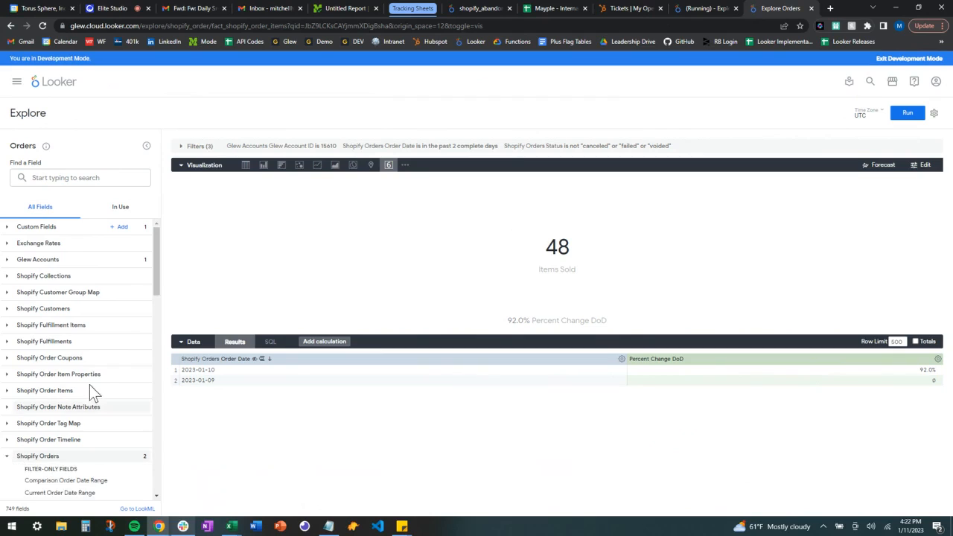
pyautogui.scroll(-5, 93, 381)
pyautogui.scroll(-3, 89, 370)
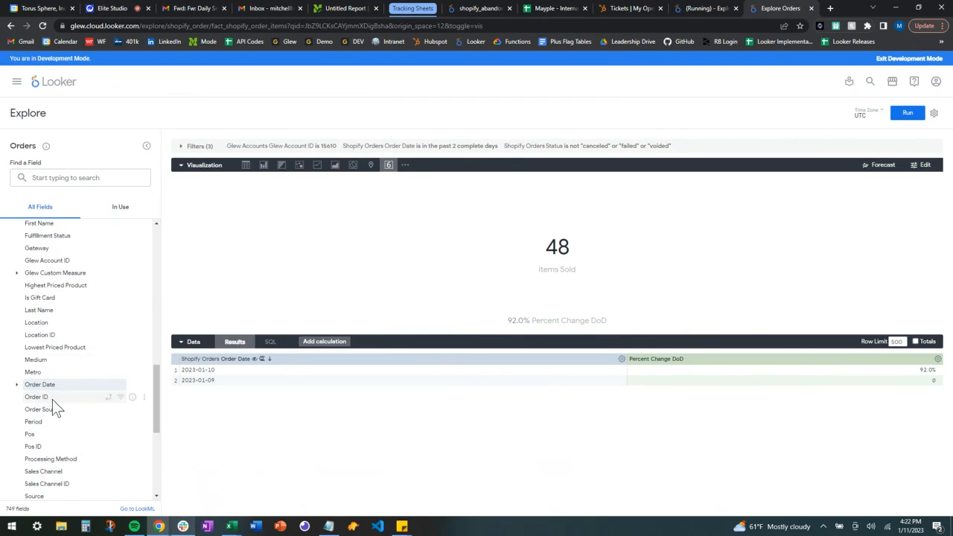
pyautogui.click(144, 398)
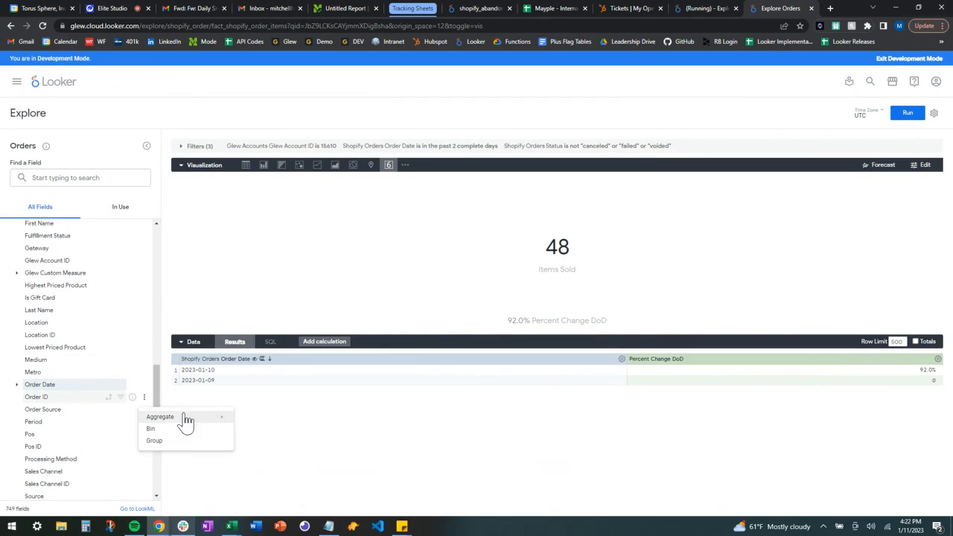
pyautogui.moveTo(191, 422)
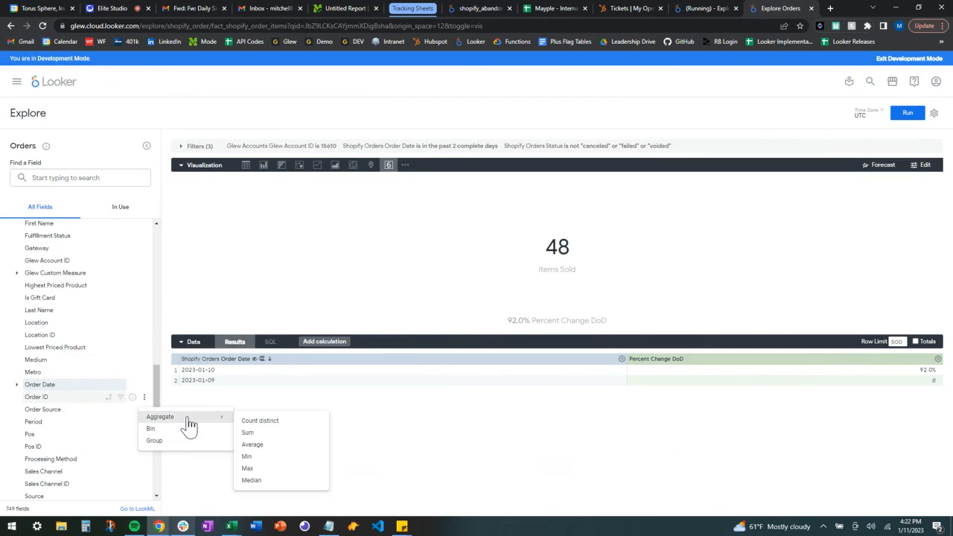
pyautogui.click(262, 421)
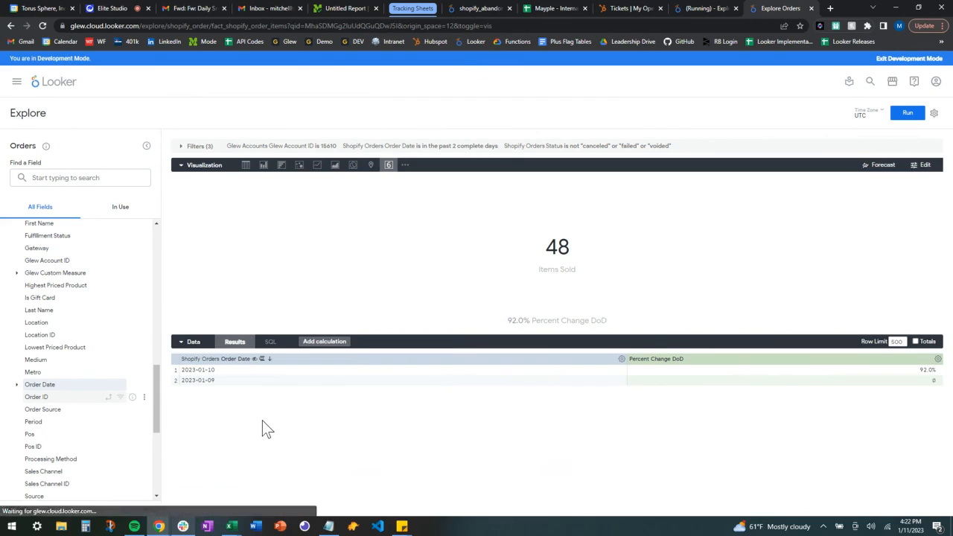
# Run the query and remove the Percent Change DoD calculation from the results.
pyautogui.click(908, 113)
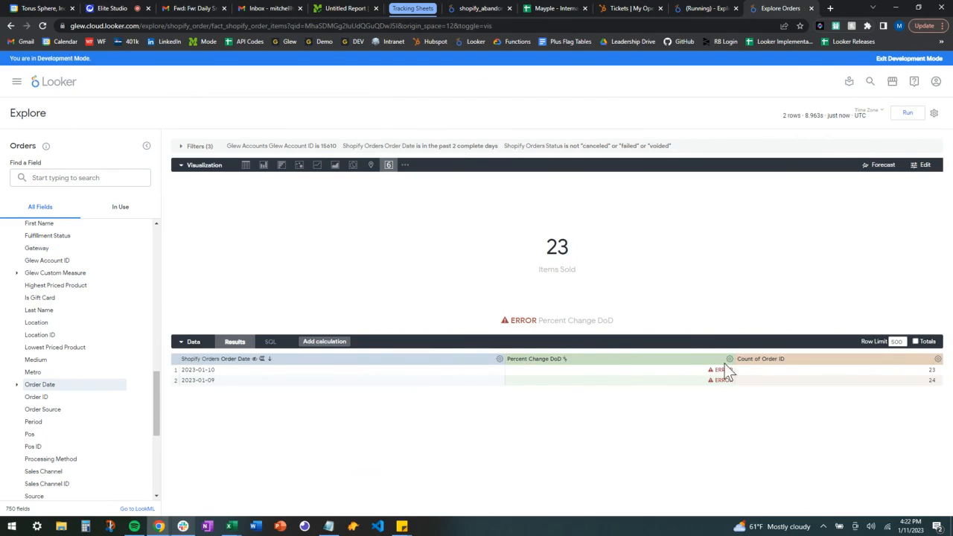
pyautogui.click(696, 372)
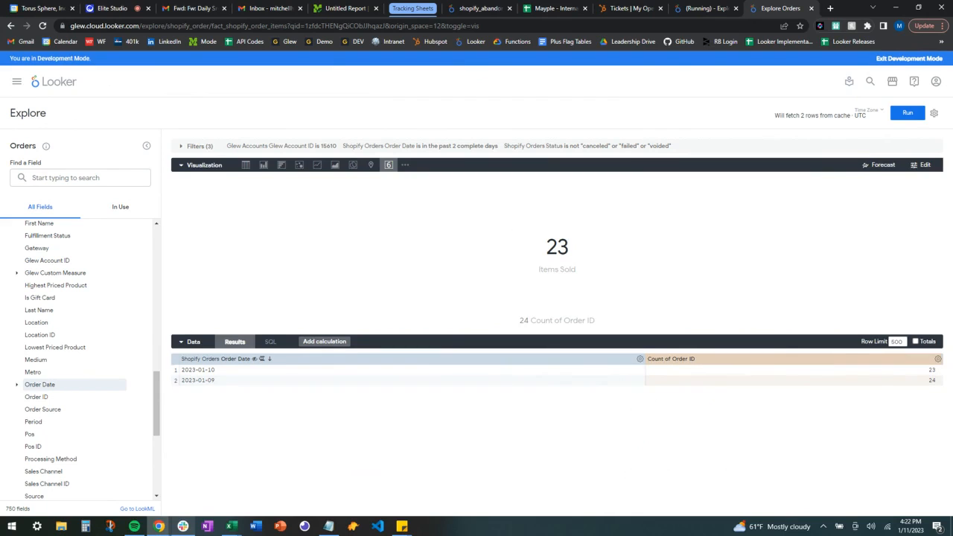
# Add a percent change from previous row calculation on the Count of Order ID column and run the query.
pyautogui.click(937, 359)
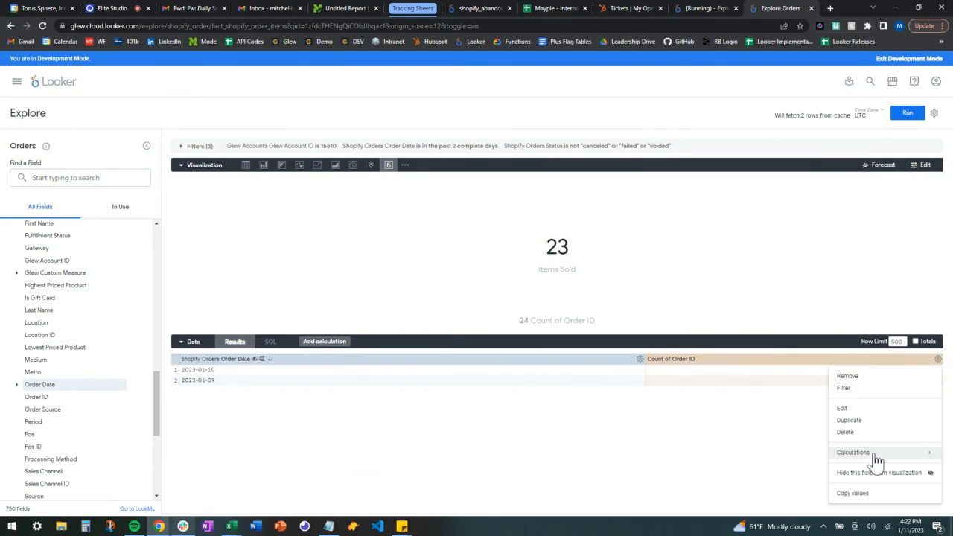
pyautogui.moveTo(876, 459)
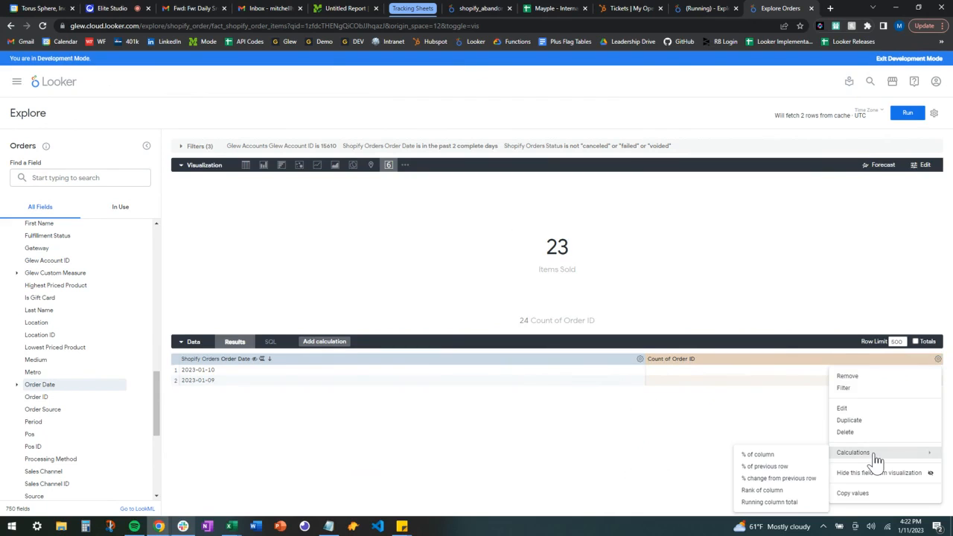
pyautogui.click(792, 477)
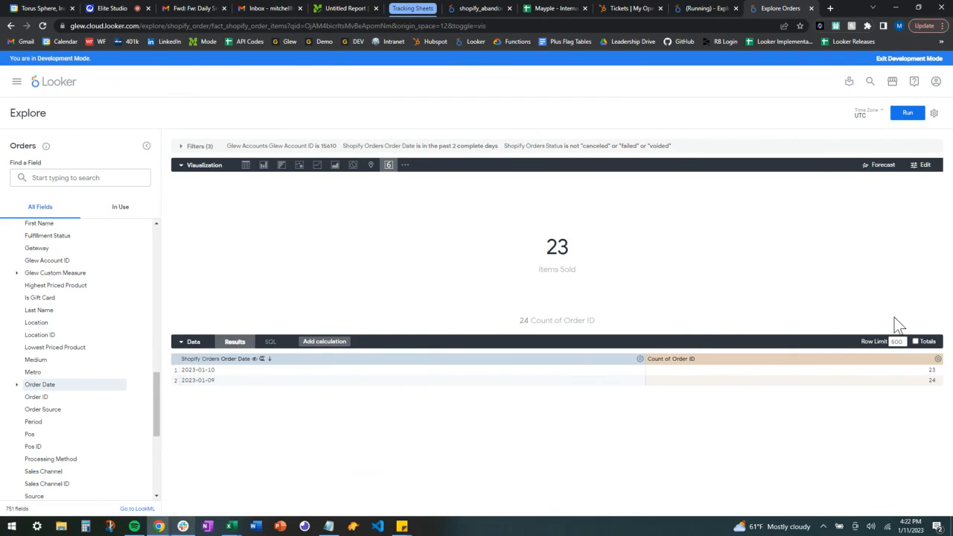
pyautogui.click(907, 116)
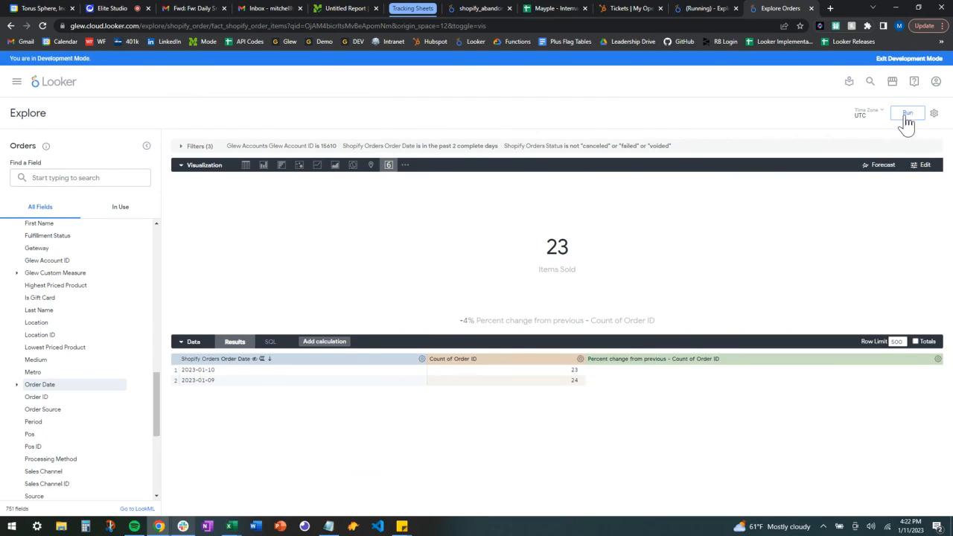
# Set the single value visualization's title override to "Total Orders".
pyautogui.click(922, 164)
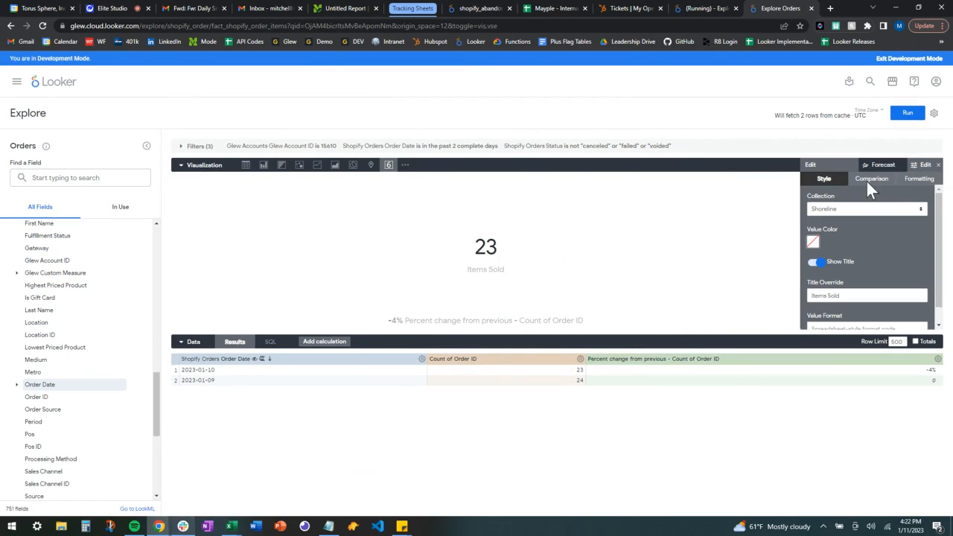
pyautogui.click(868, 186)
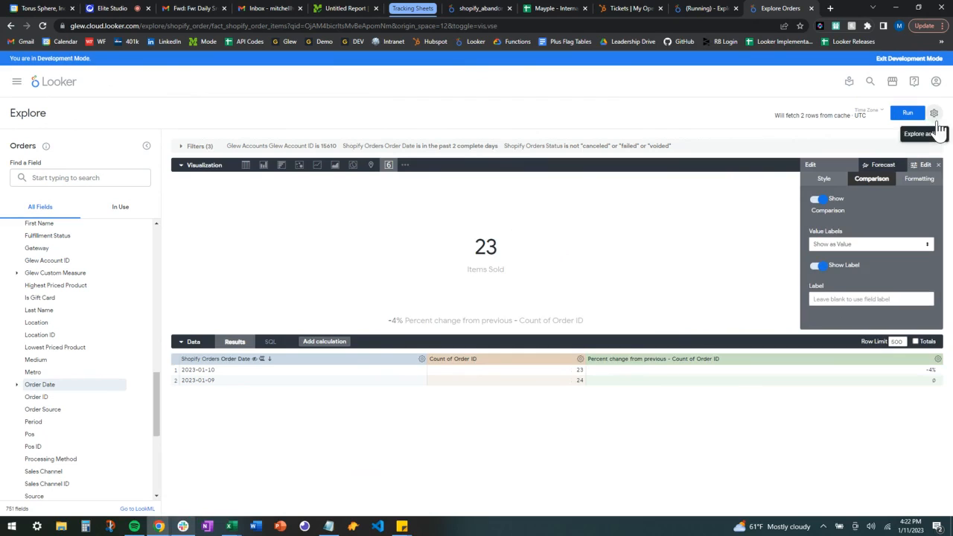
pyautogui.click(813, 166)
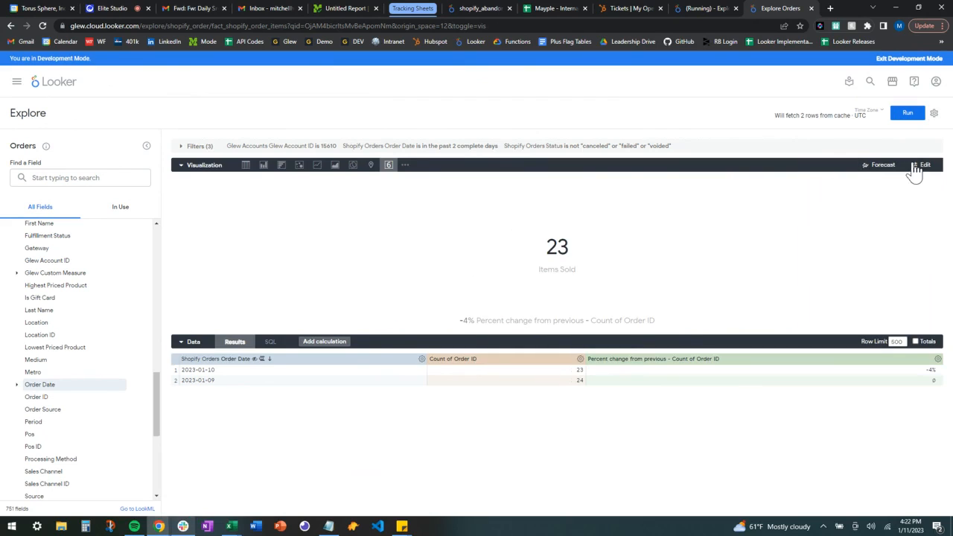
pyautogui.click(817, 183)
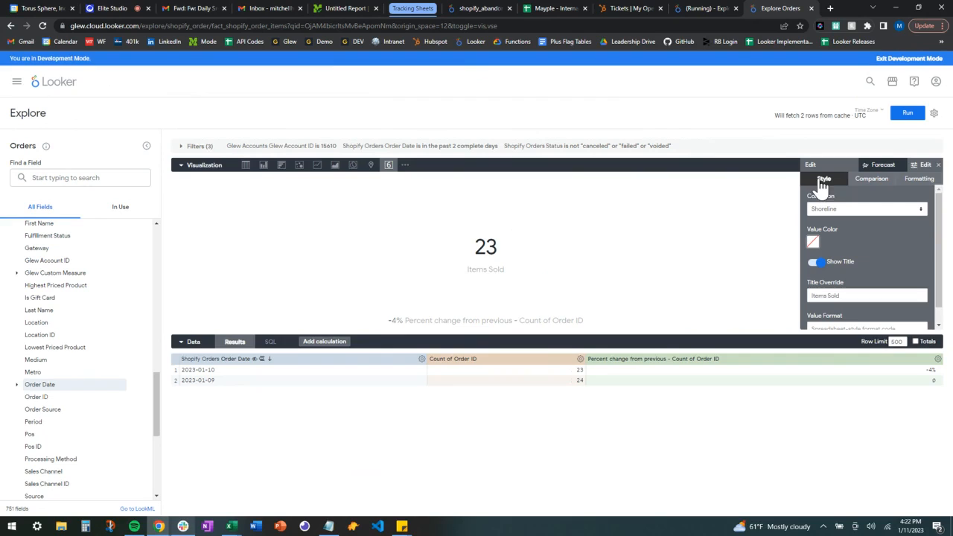
pyautogui.tripleClick(850, 295)
pyautogui.write('Total Orders')
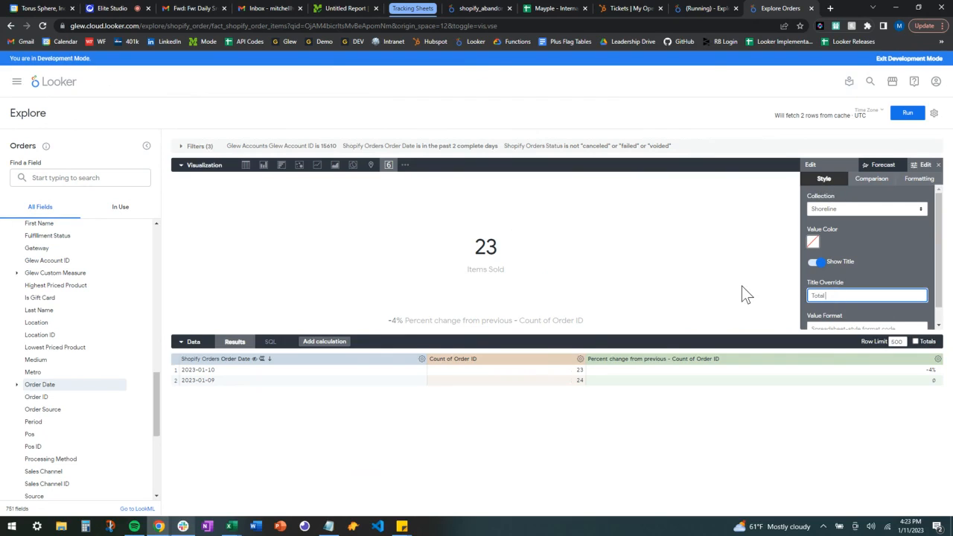
# Rename the percent change calculation to "Percent Change DoD", set it to 1 decimal, and close the visualization settings.
pyautogui.click(937, 360)
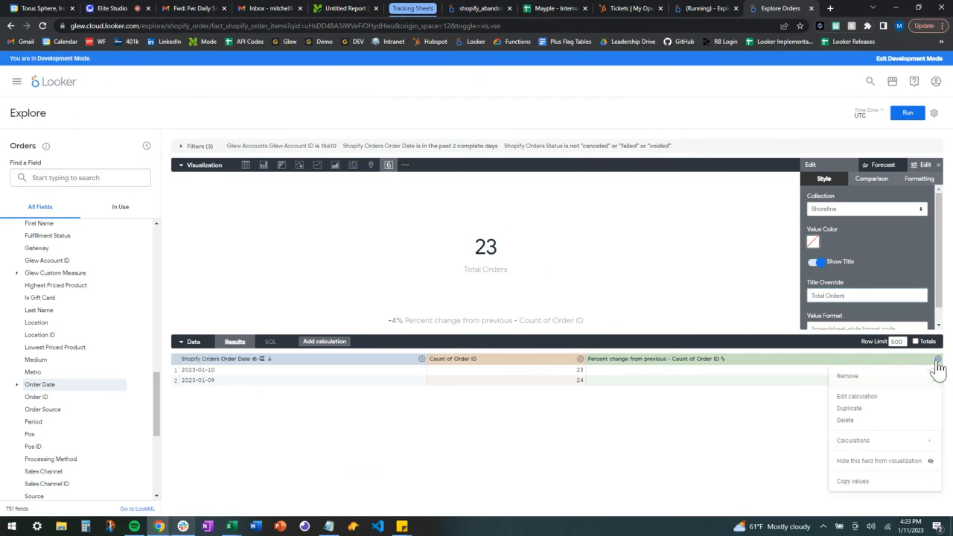
pyautogui.click(882, 396)
pyautogui.moveTo(325, 217); pyautogui.dragTo(512, 216)
pyautogui.write('Change DoD')
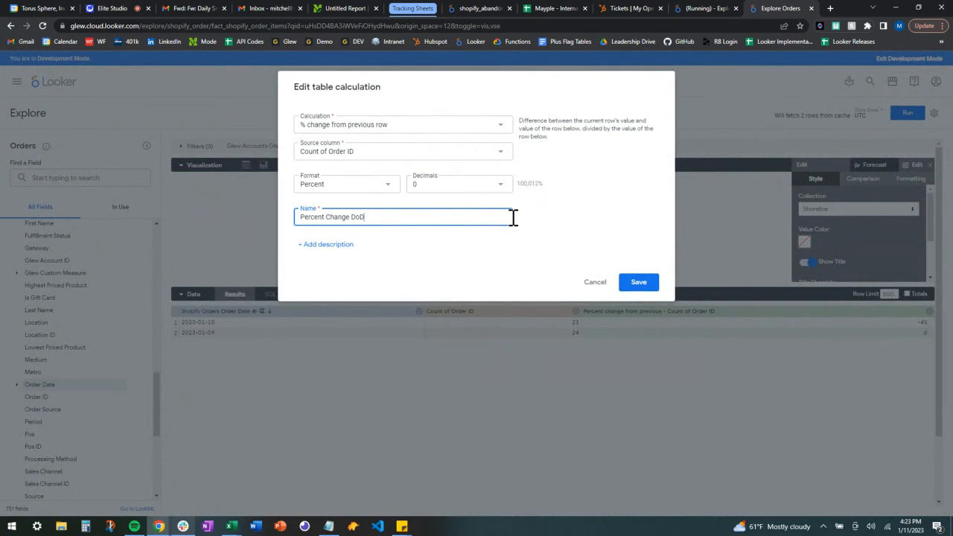
pyautogui.click(459, 184)
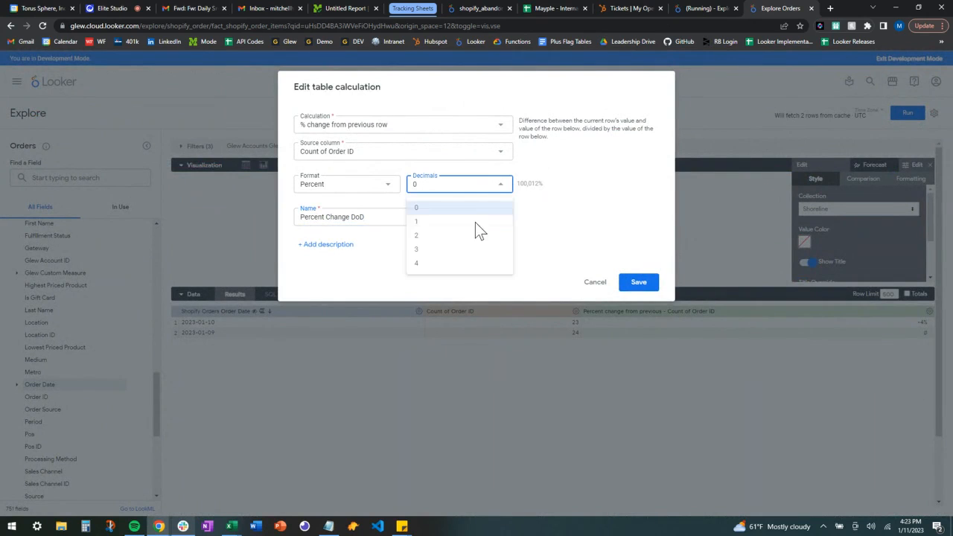
pyautogui.click(474, 222)
pyautogui.click(638, 282)
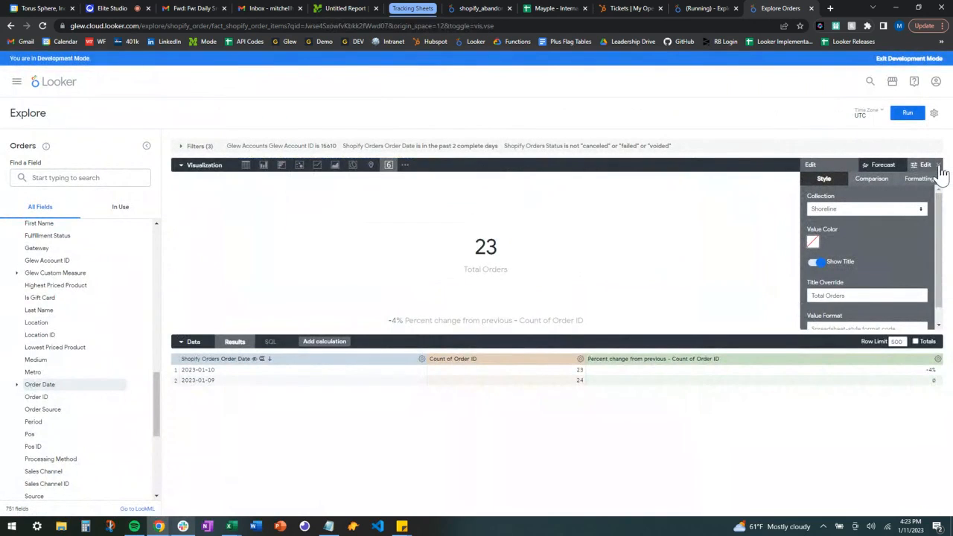
pyautogui.click(940, 166)
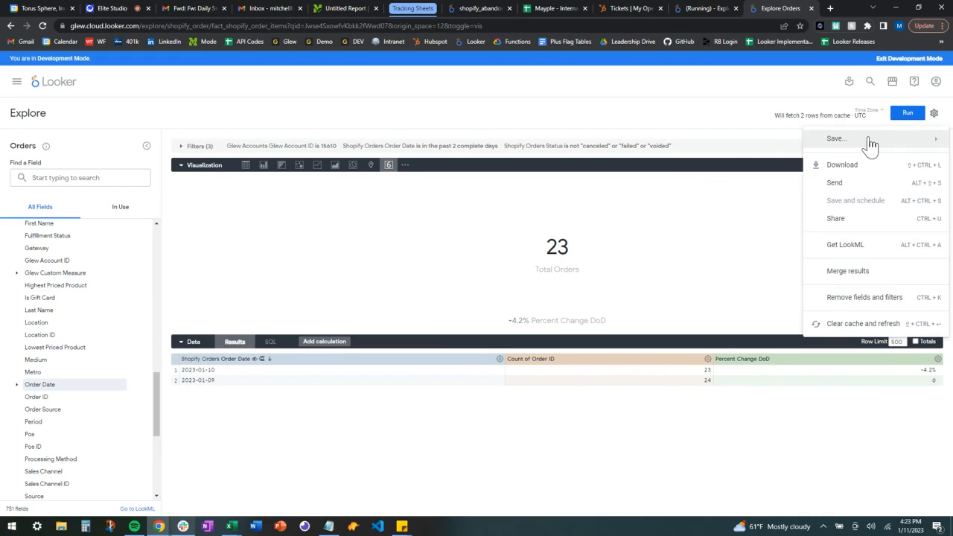
# Save the Total Orders visualization to the existing Webinar Example dashboard, and open and reload that dashboard.
pyautogui.moveTo(870, 146)
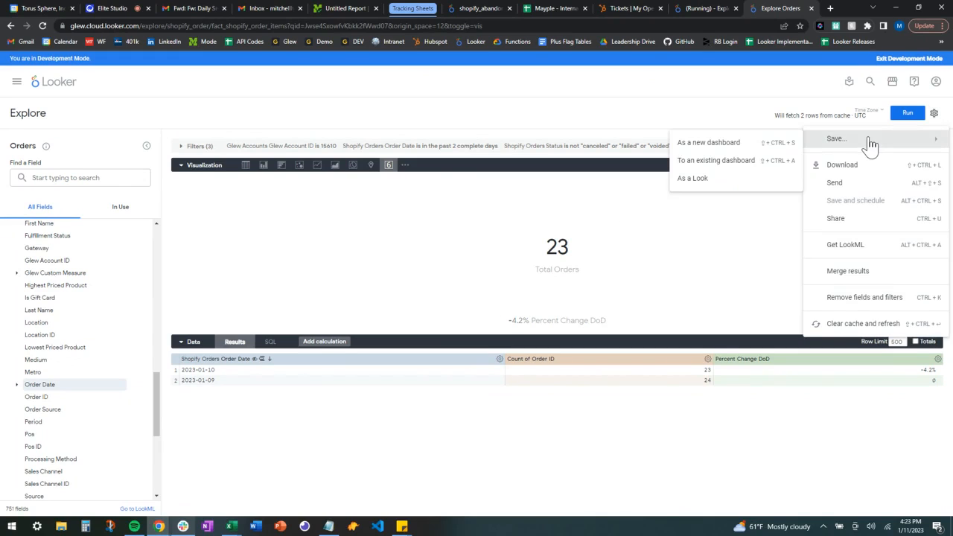
pyautogui.click(747, 161)
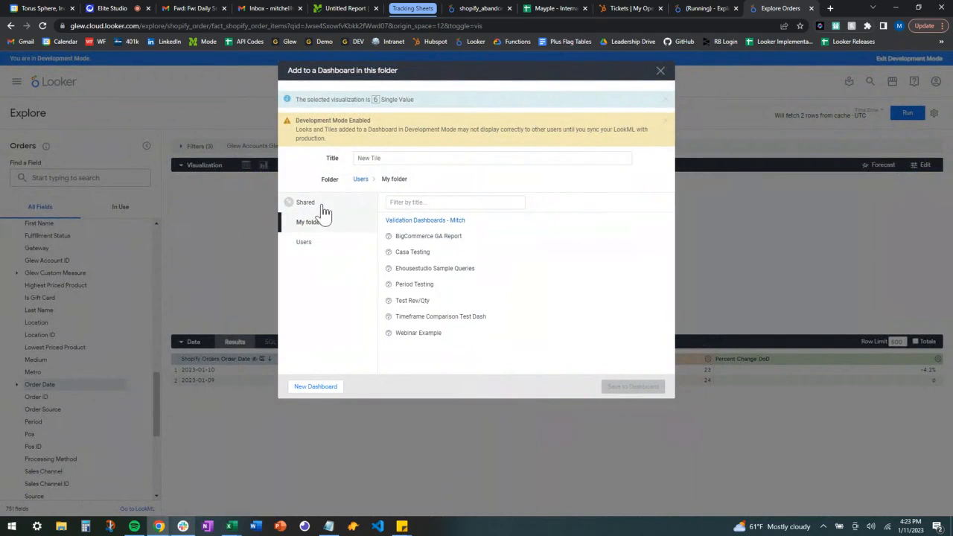
pyautogui.click(436, 341)
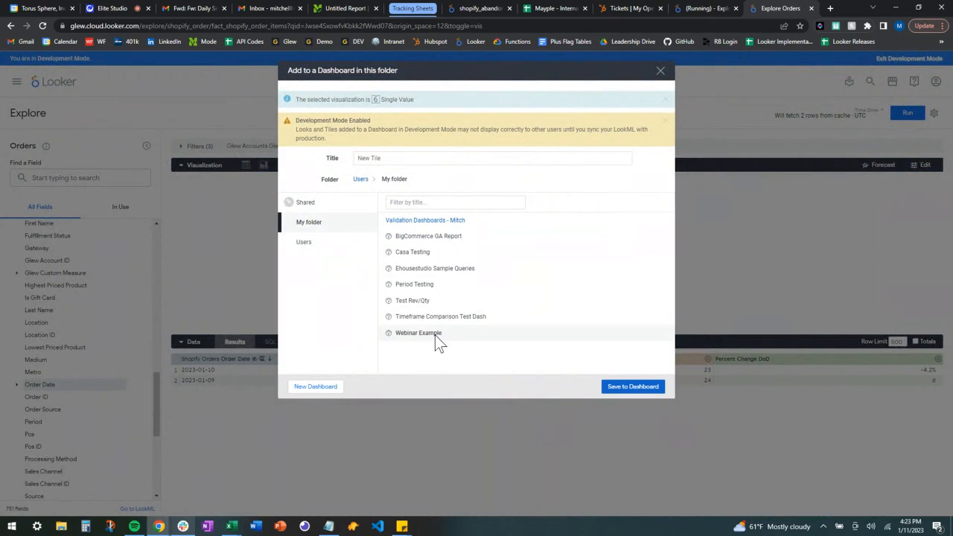
pyautogui.click(633, 387)
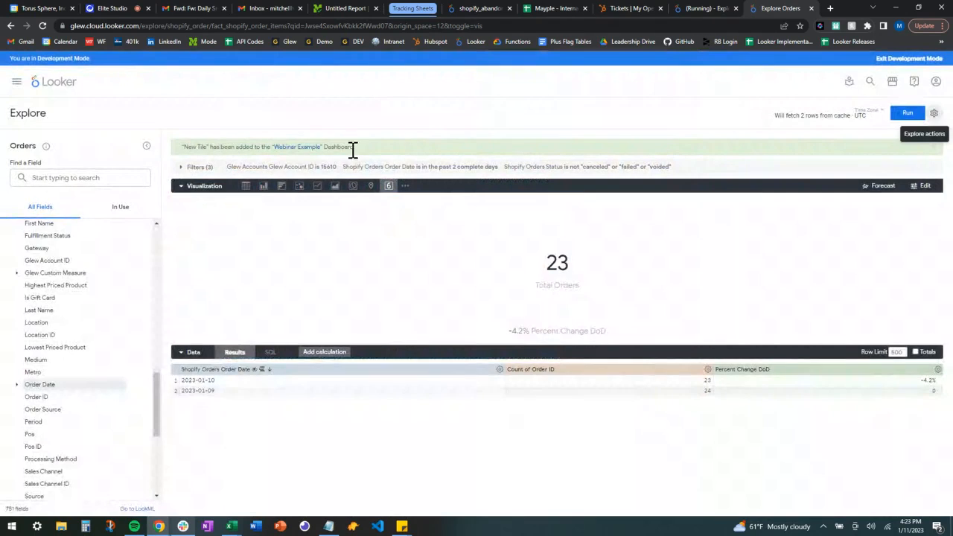
pyautogui.click(296, 147)
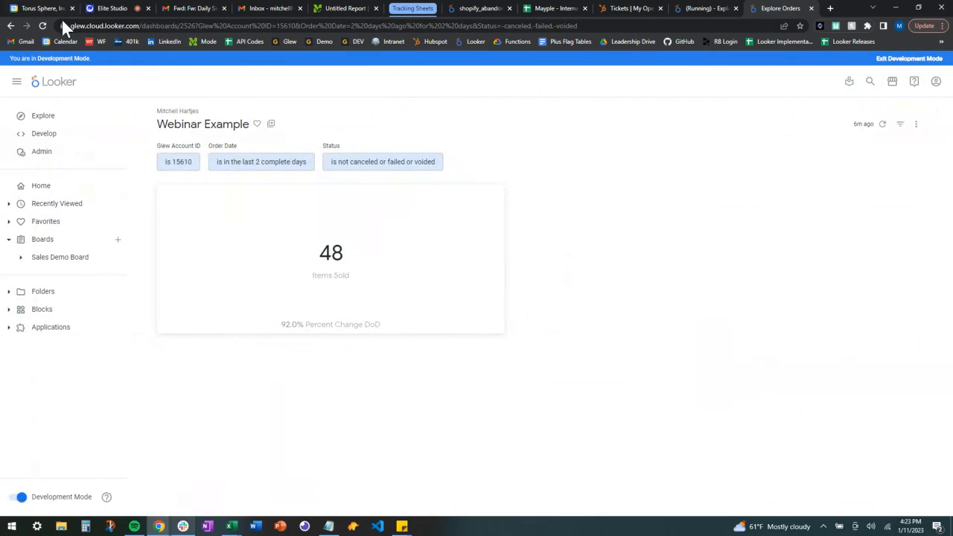
pyautogui.click(43, 26)
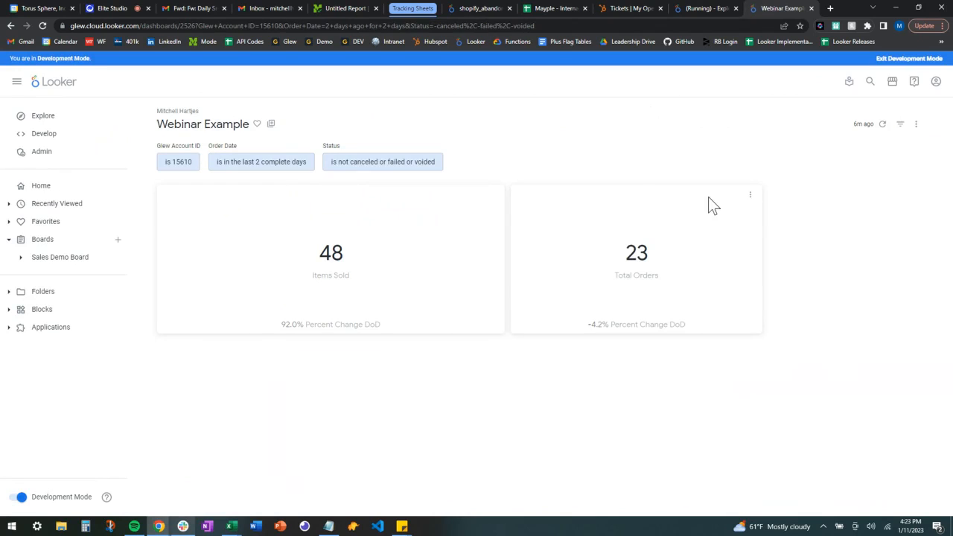
# Explore from the Total Orders tile and remove the Order Date, Count of Order ID and Percent Change DoD columns.
pyautogui.click(751, 196)
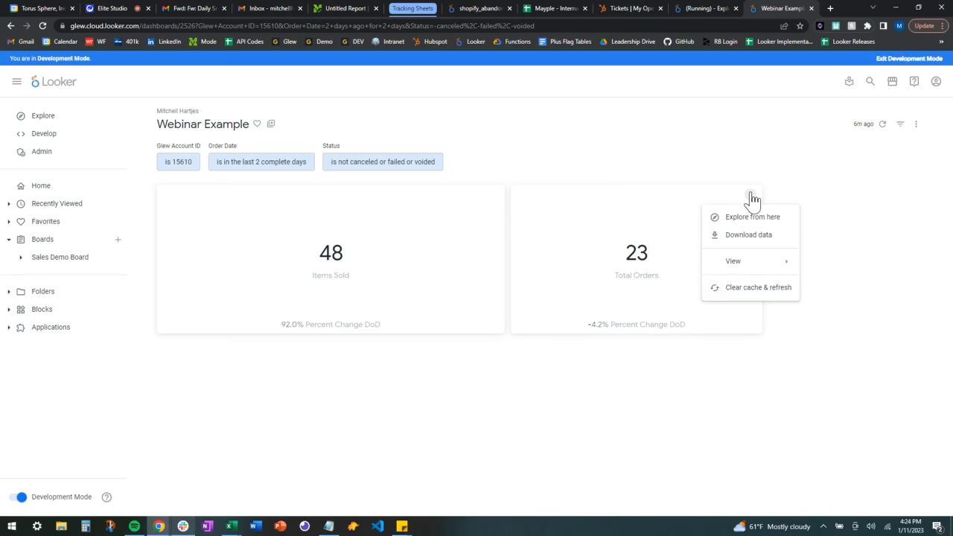
pyautogui.click(758, 220)
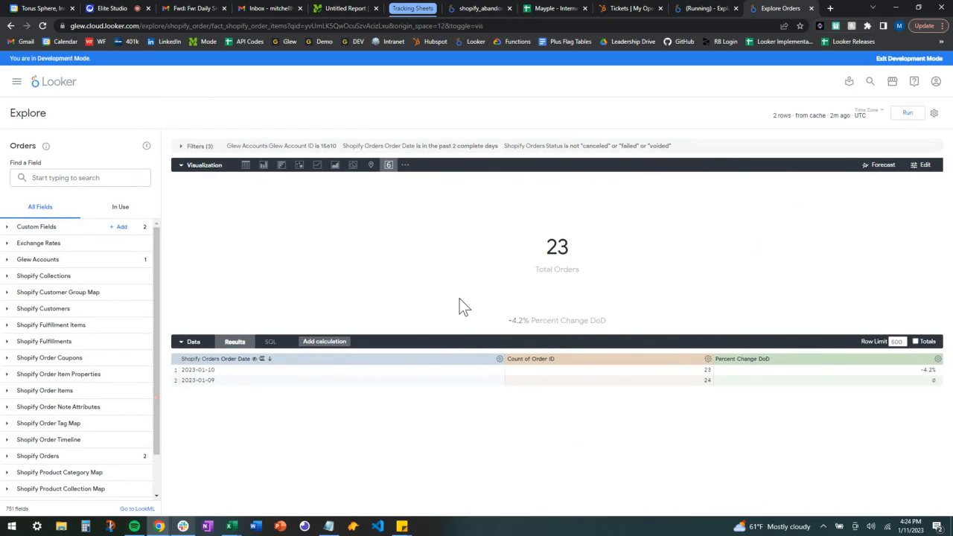
pyautogui.click(181, 167)
pyautogui.click(499, 201)
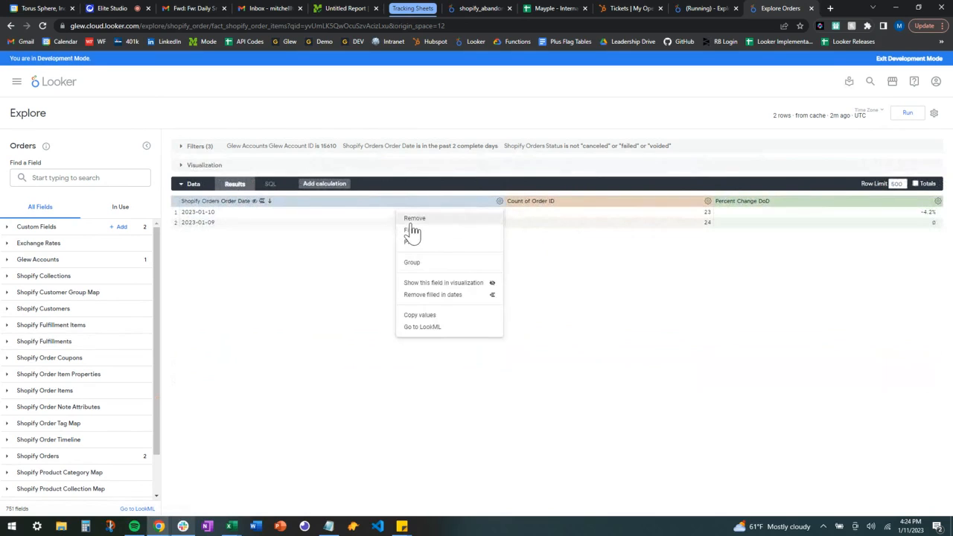
pyautogui.click(413, 218)
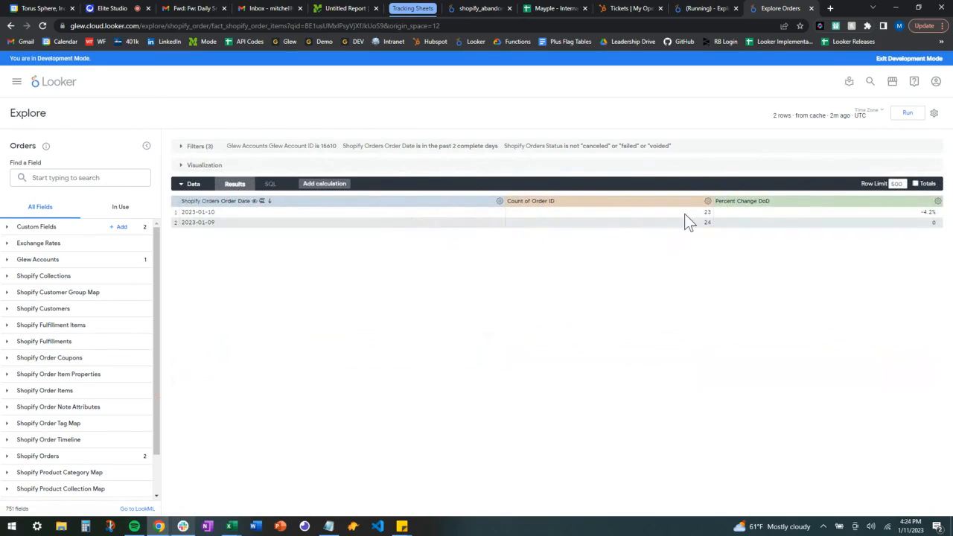
pyautogui.click(937, 201)
pyautogui.click(863, 219)
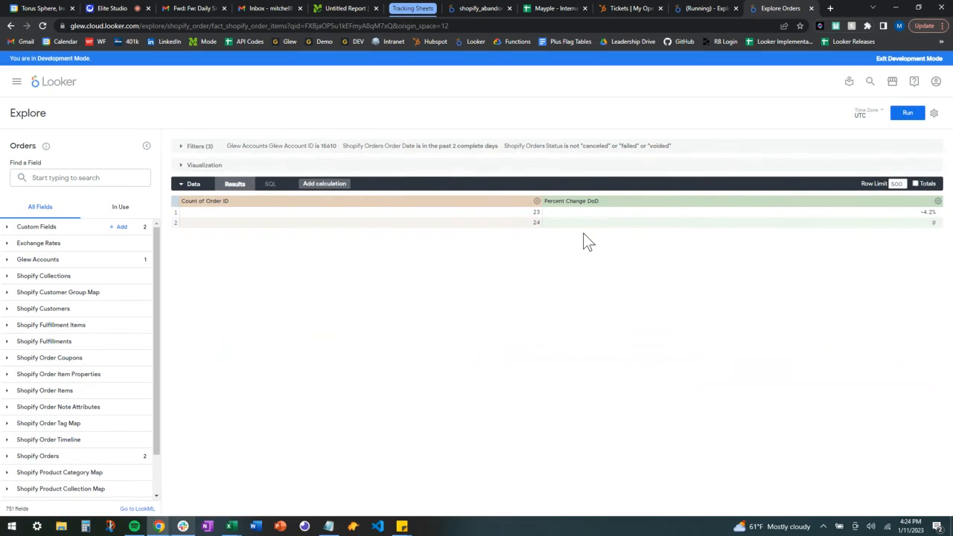
pyautogui.click(938, 202)
pyautogui.click(857, 225)
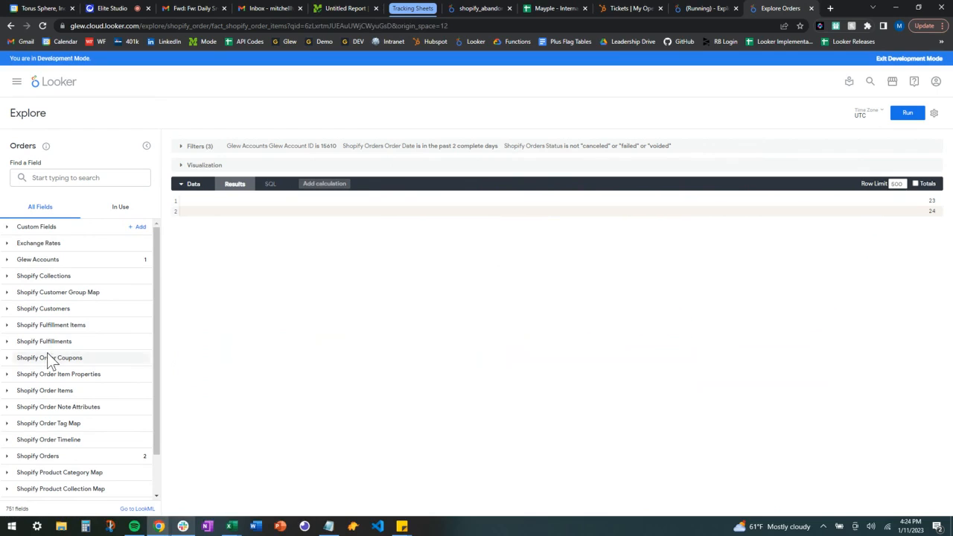
# Add the Sum of Revenue measure from the Shopify Orders standard measures to the query.
pyautogui.scroll(-1, 44, 342)
pyautogui.click(8, 410)
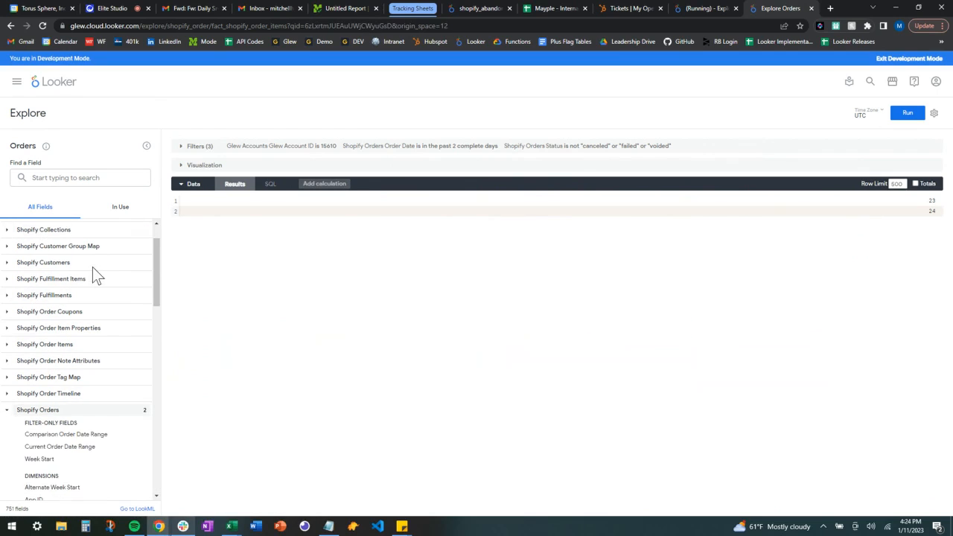
pyautogui.scroll(-10, 94, 366)
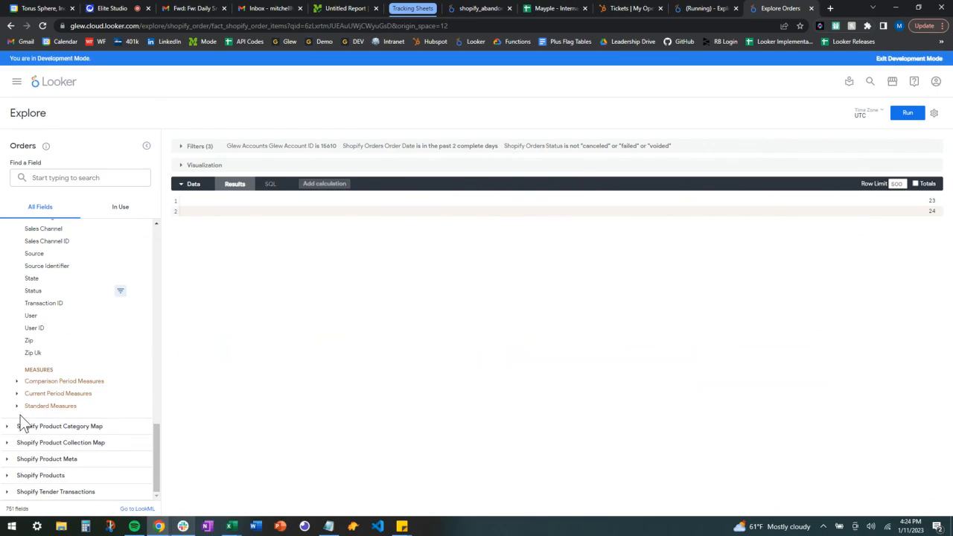
pyautogui.click(17, 406)
pyautogui.scroll(-3, 104, 329)
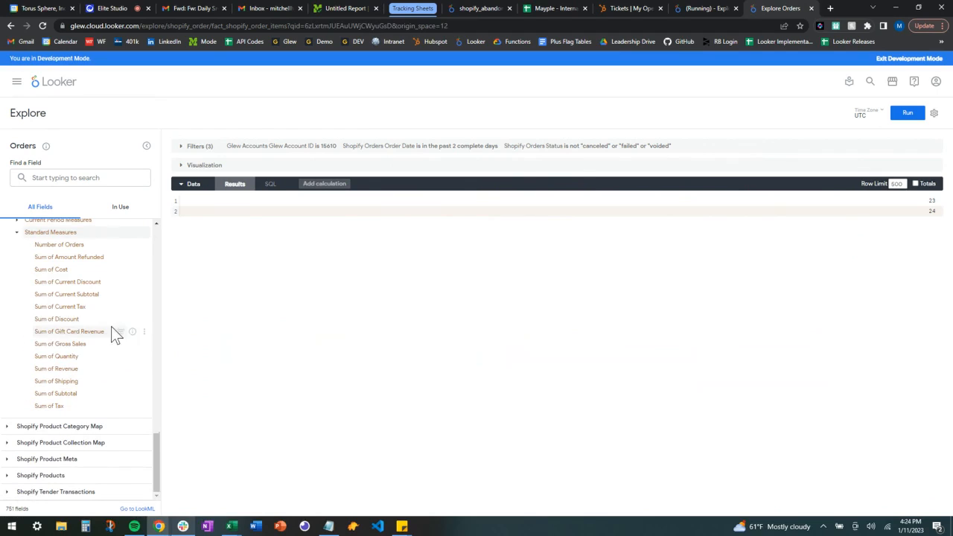
pyautogui.click(84, 369)
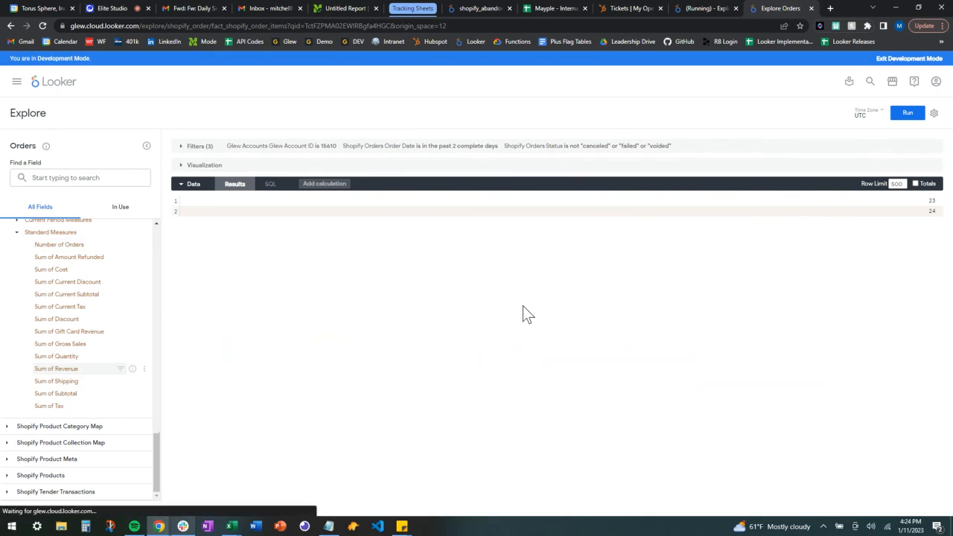
# Remove the Shopify Orders Order Date filter and the Sum of Revenue column from the query.
pyautogui.click(181, 146)
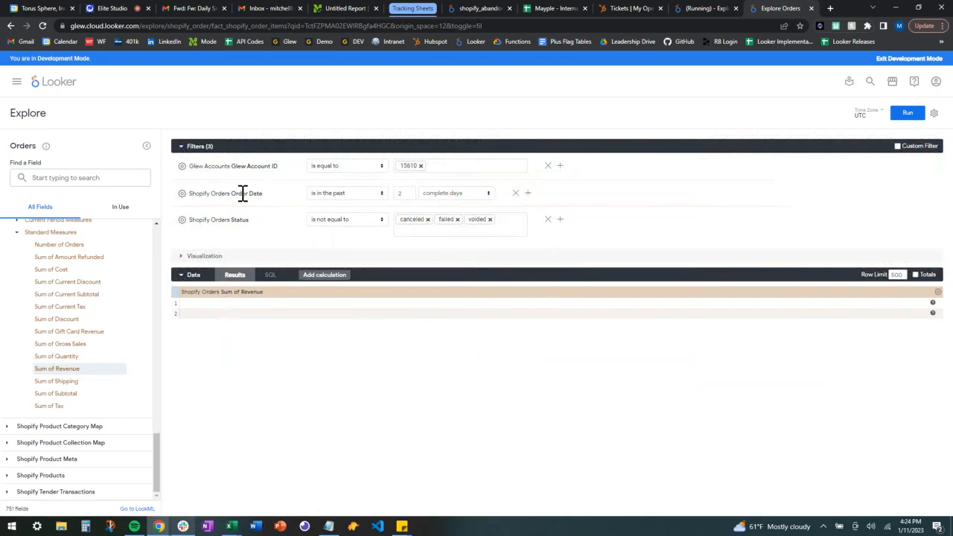
pyautogui.click(515, 193)
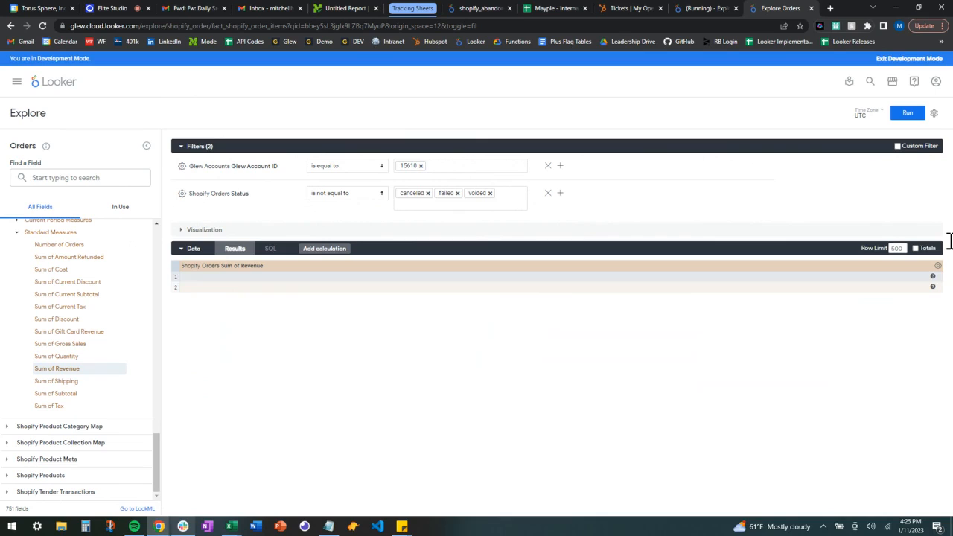
pyautogui.click(937, 270)
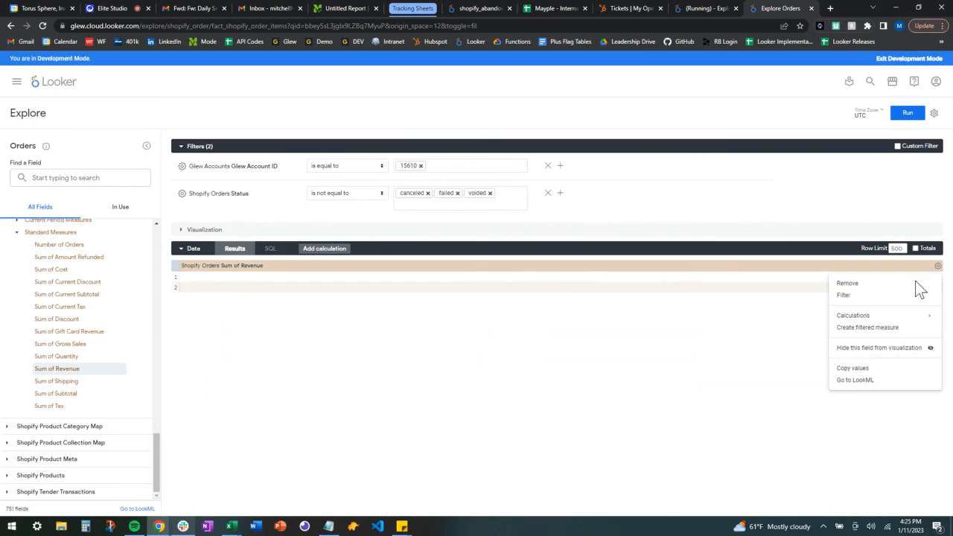
pyautogui.click(868, 285)
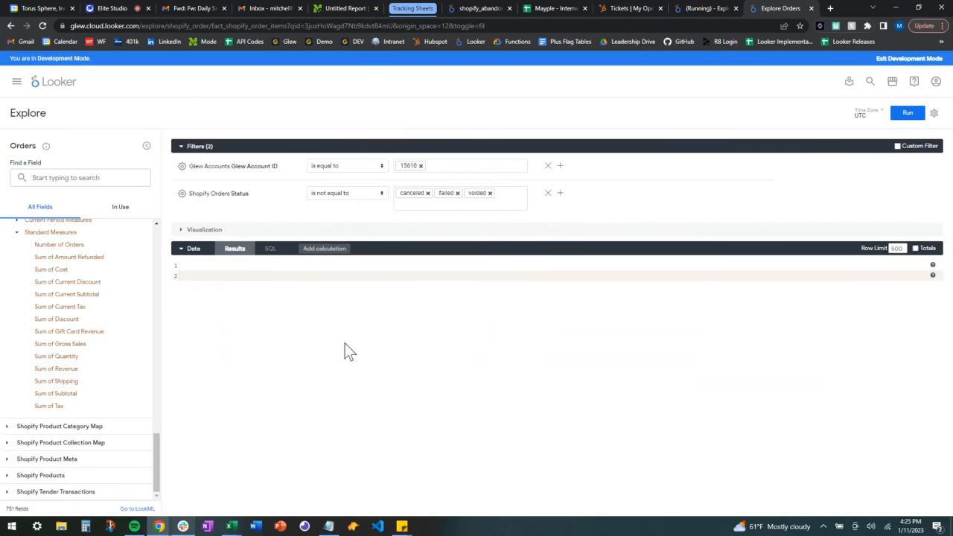
pyautogui.scroll(15, 66, 308)
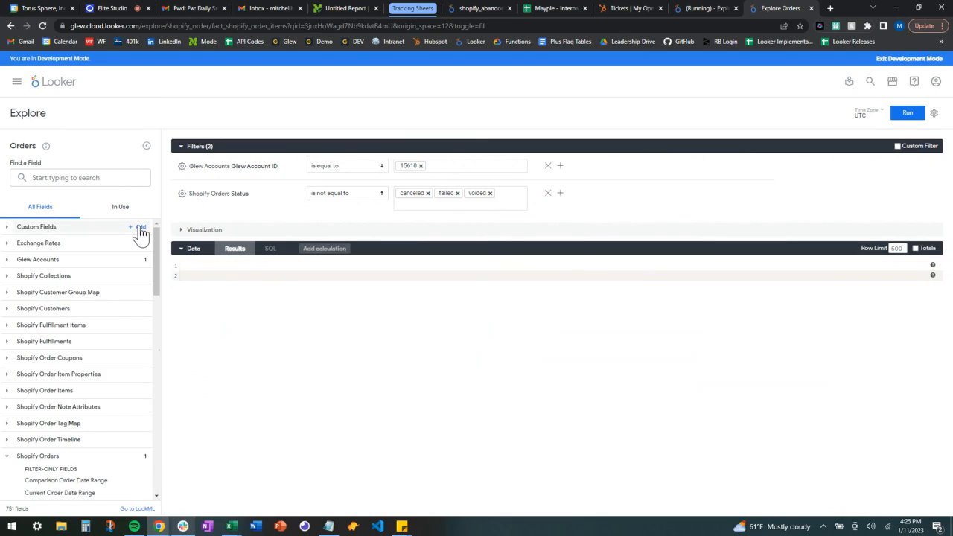
# Start a custom measure named Yesterday on the Sum of Revenue field from Shopify Orders.
pyautogui.click(140, 228)
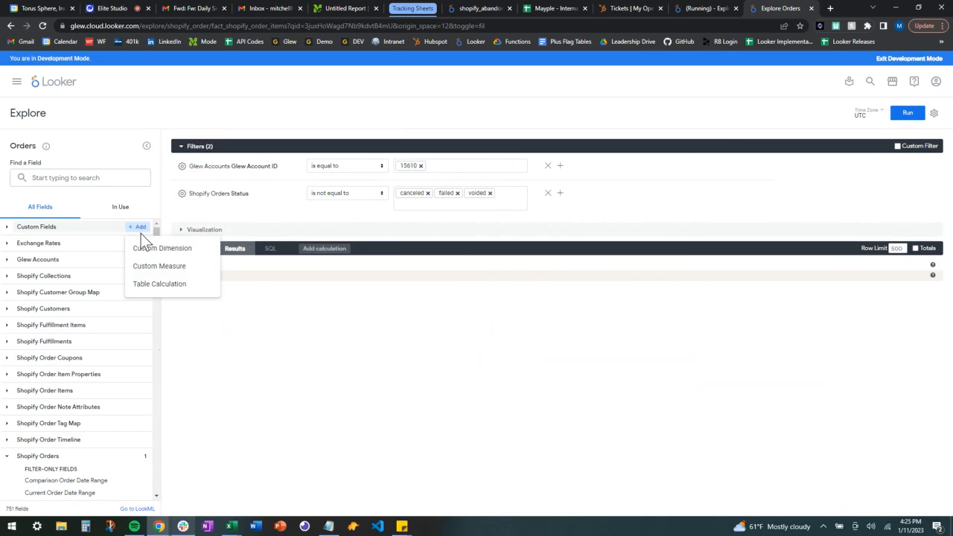
pyautogui.click(178, 273)
pyautogui.click(354, 132)
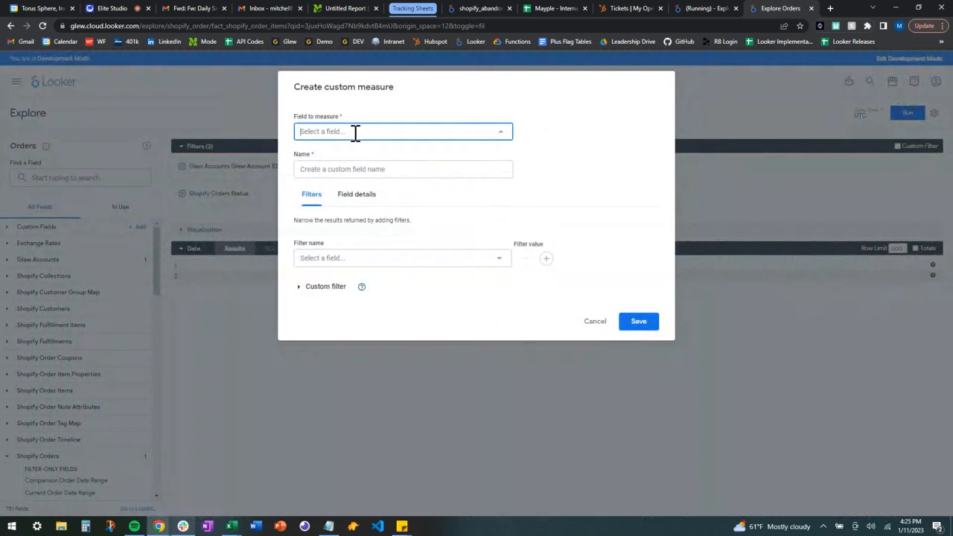
pyautogui.write('revenue')
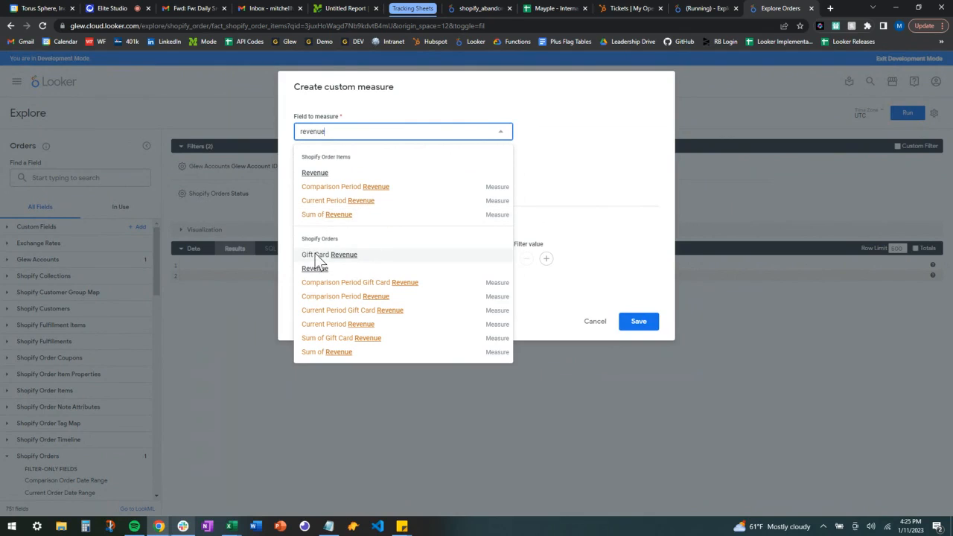
pyautogui.click(402, 352)
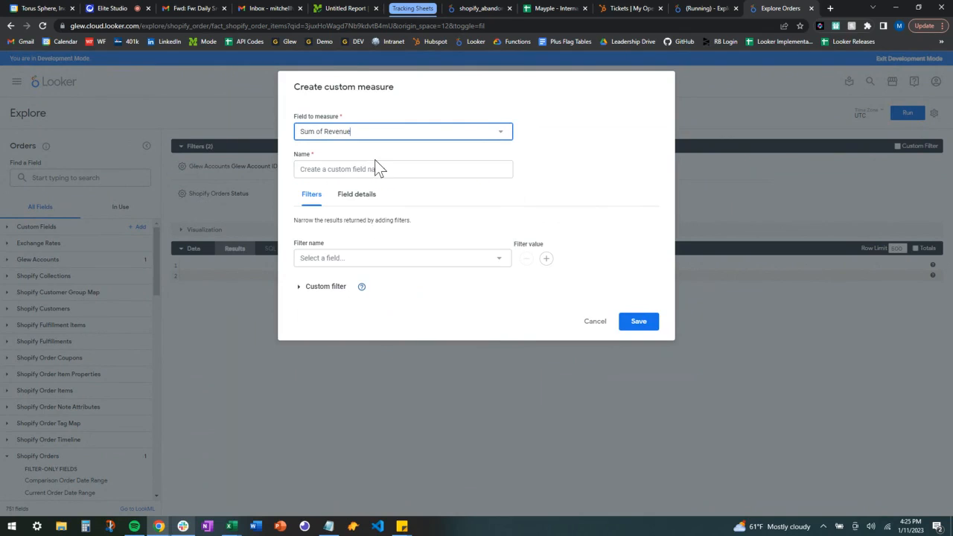
pyautogui.click(341, 169)
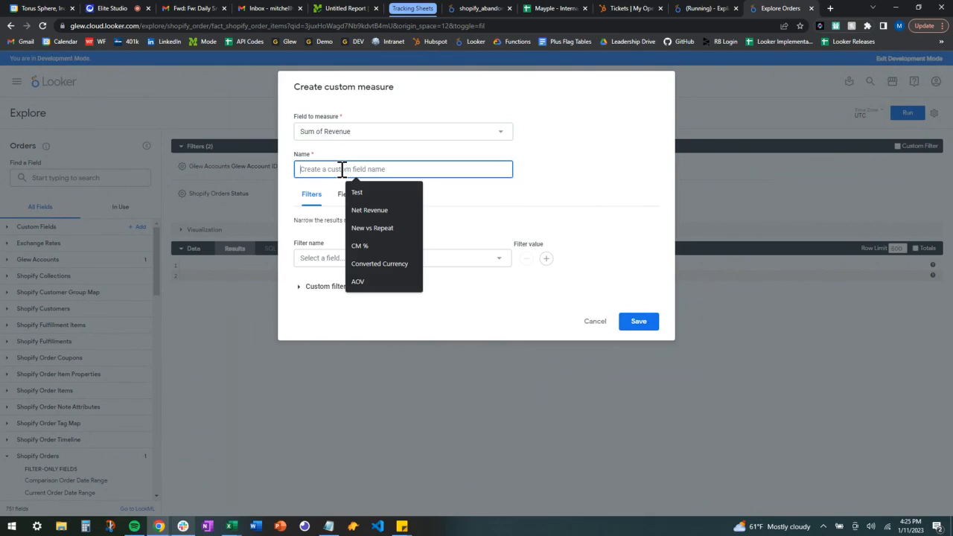
pyautogui.write('Yesterday')
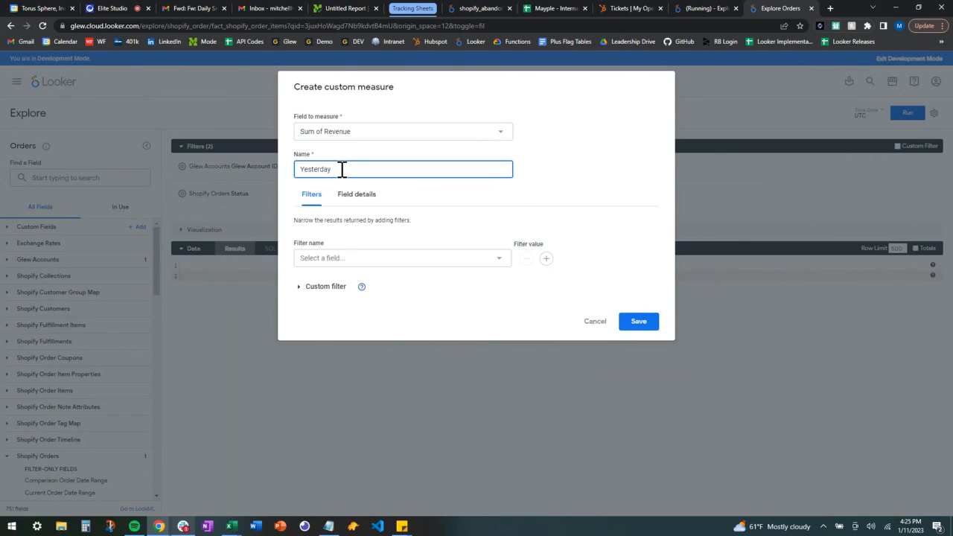
# Filter the custom measure on Shopify Orders Order Date with the advanced match "yesterday" and save it.
pyautogui.click(325, 257)
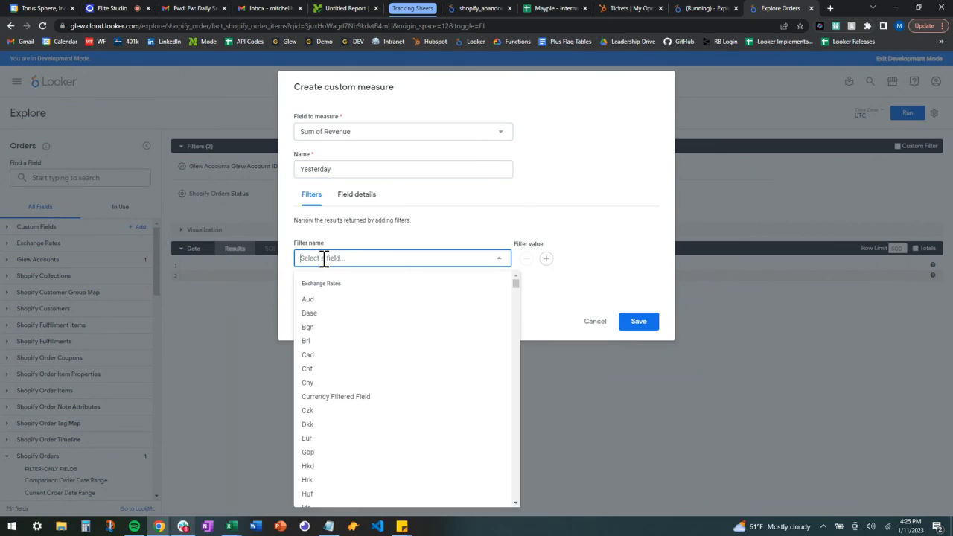
pyautogui.write('order date')
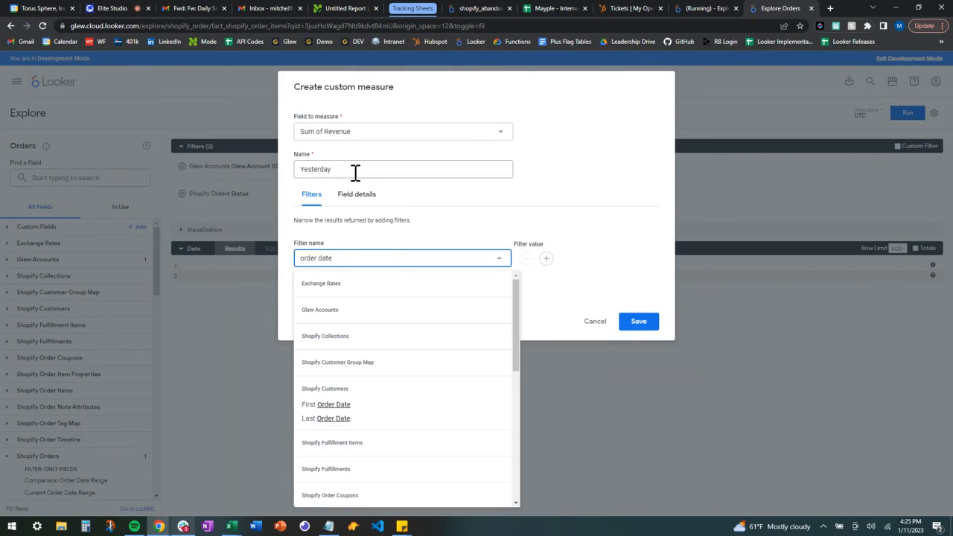
pyautogui.scroll(-10, 412, 413)
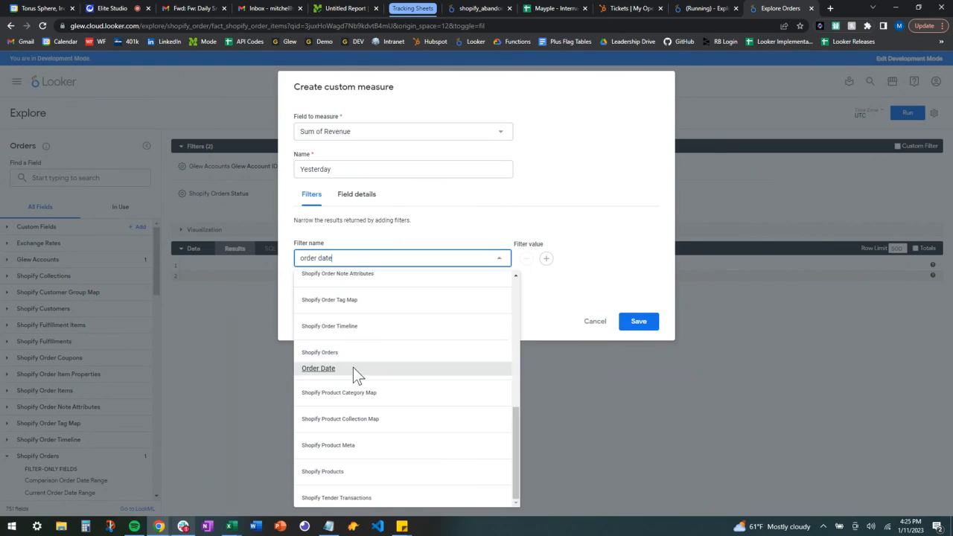
pyautogui.click(352, 368)
pyautogui.click(539, 258)
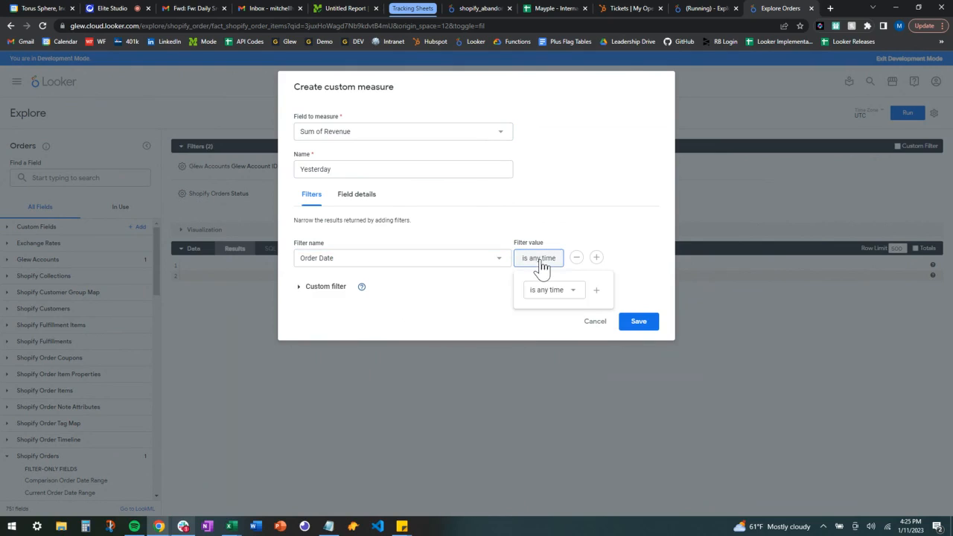
pyautogui.click(573, 289)
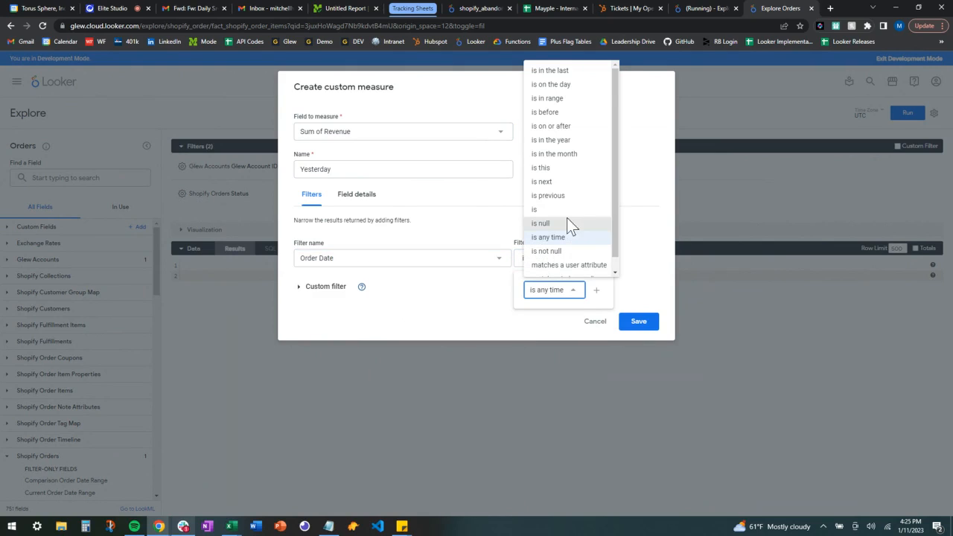
pyautogui.scroll(-1, 579, 210)
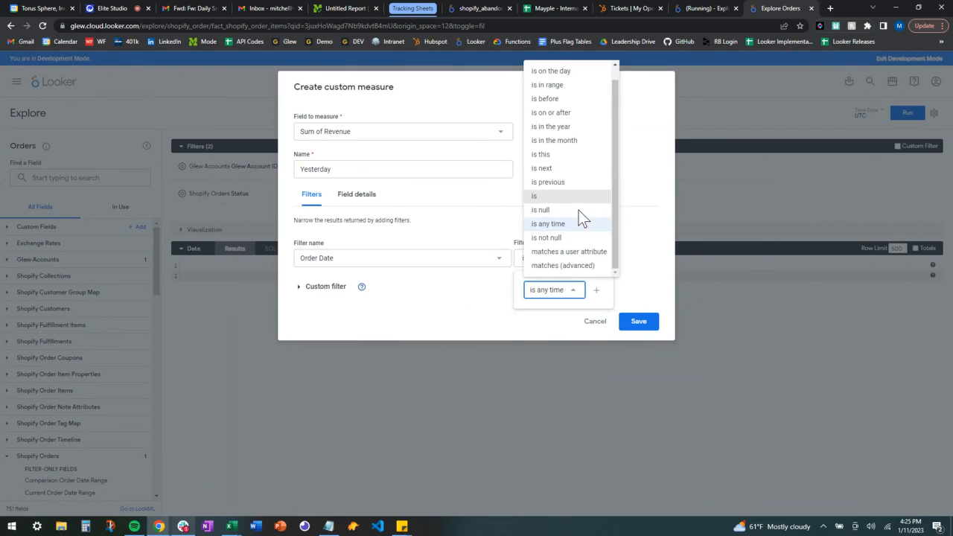
pyautogui.click(574, 265)
pyautogui.click(632, 291)
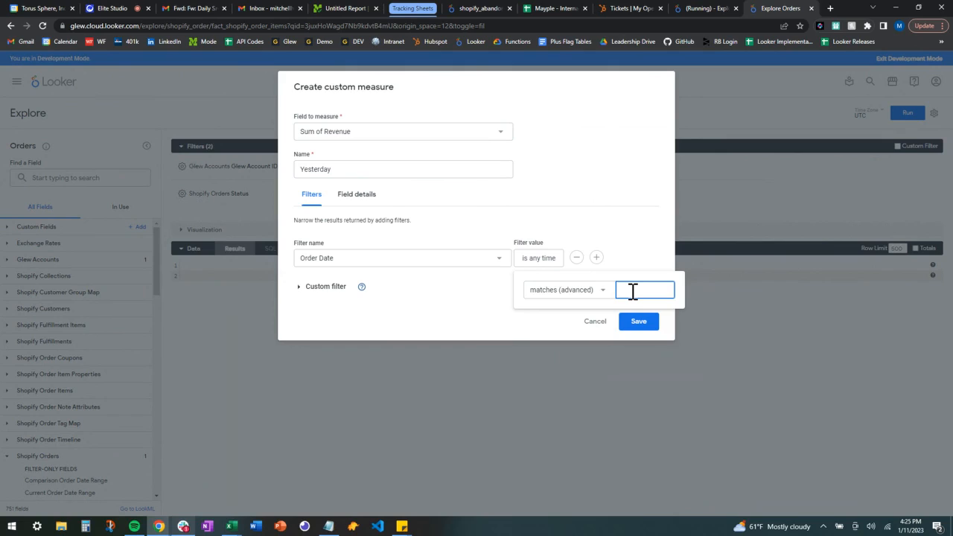
pyautogui.write('yesterdayt')
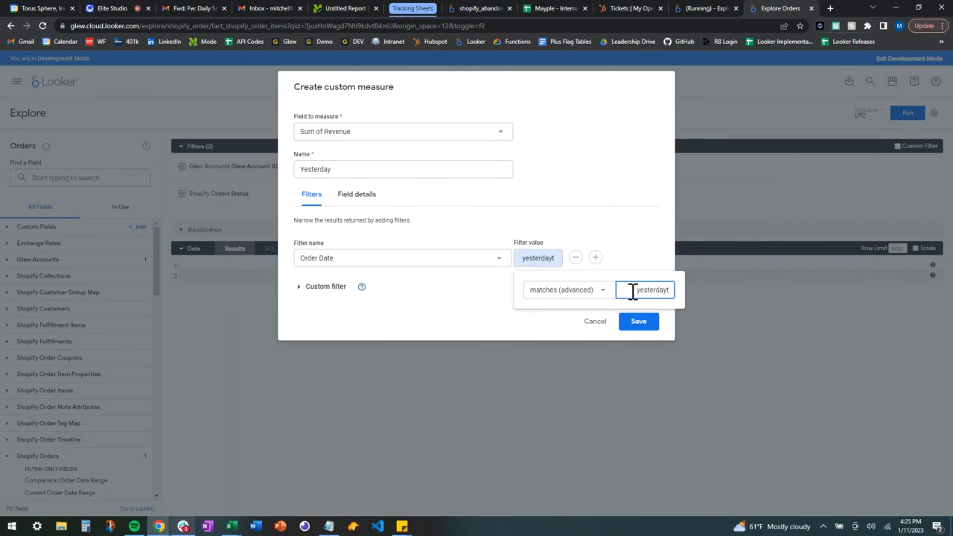
pyautogui.press('BackSpace')
pyautogui.click(525, 322)
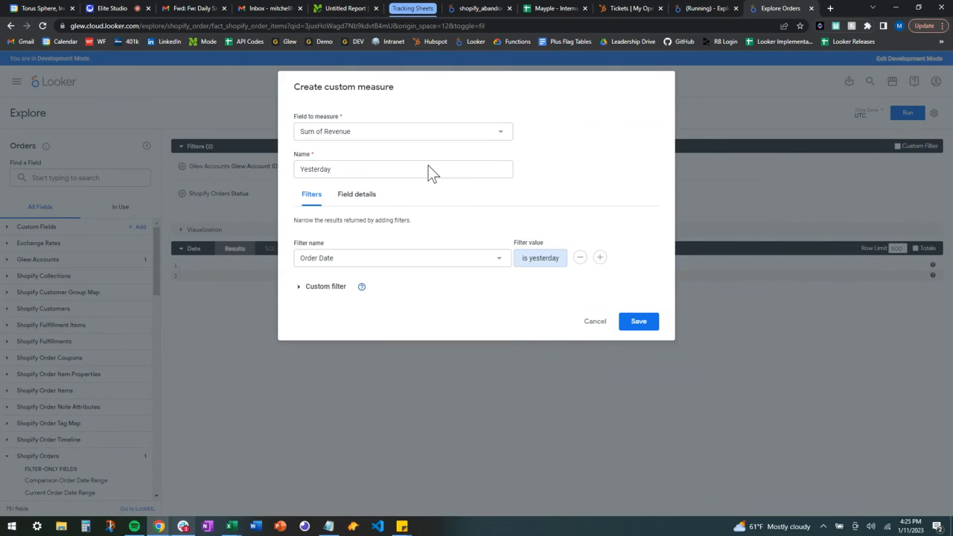
pyautogui.click(639, 322)
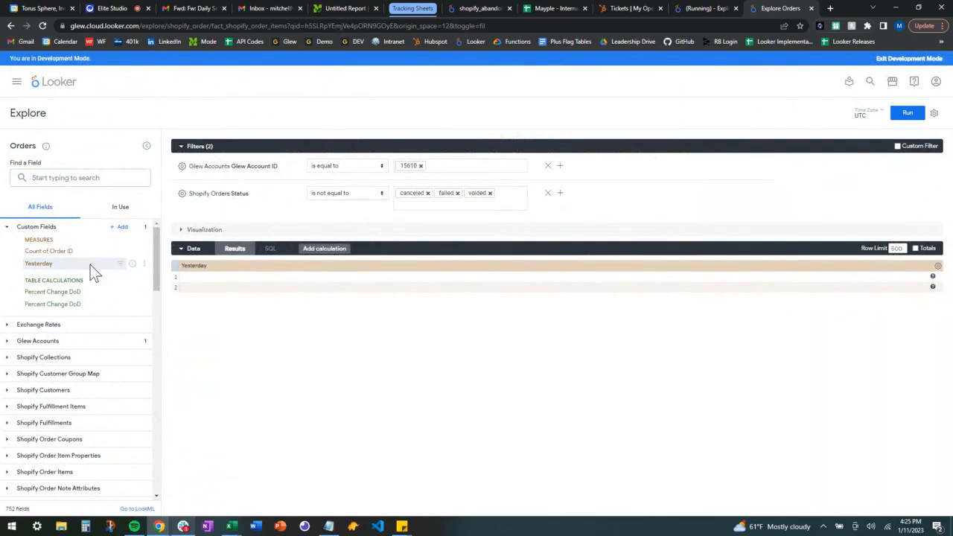
# Duplicate the Yesterday measure and set the copy's Order Date filter to "is this month".
pyautogui.click(145, 265)
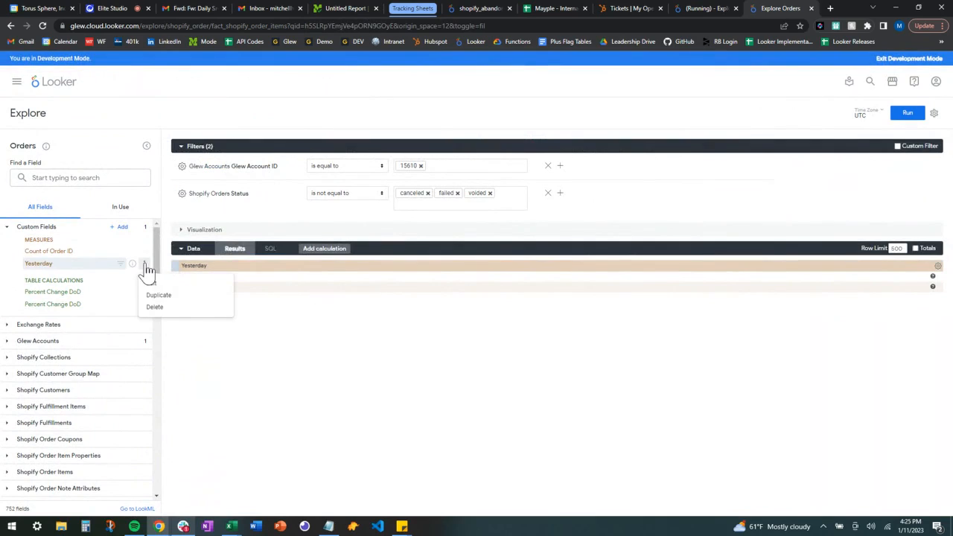
pyautogui.click(167, 295)
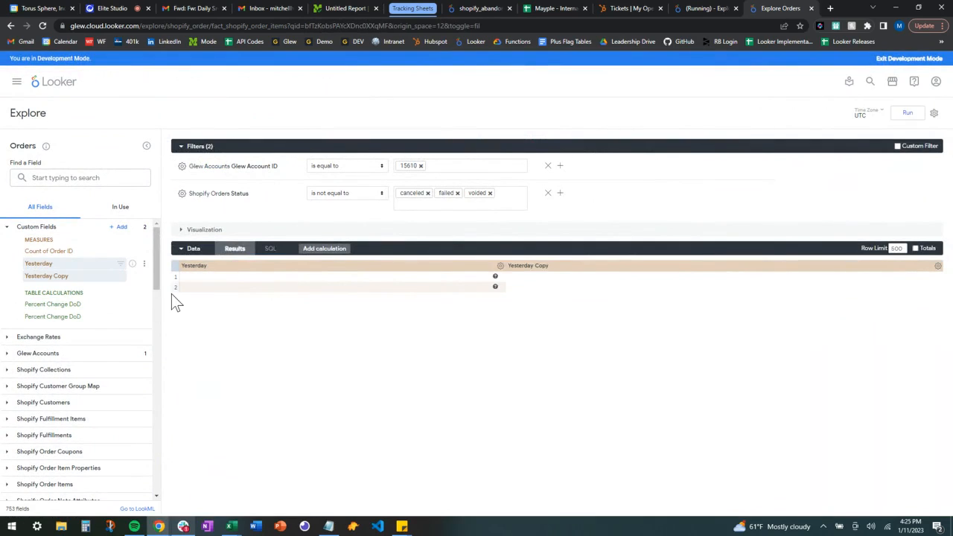
pyautogui.click(937, 266)
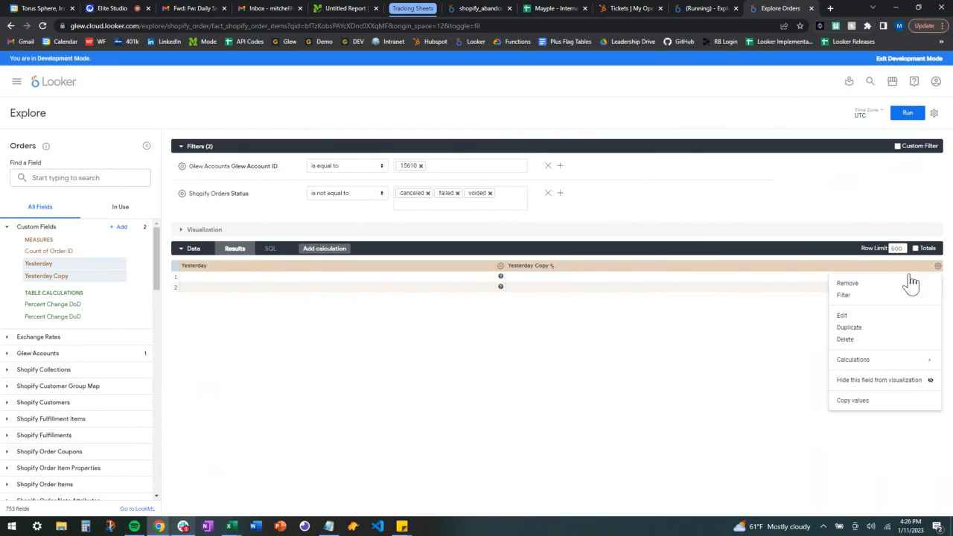
pyautogui.click(871, 316)
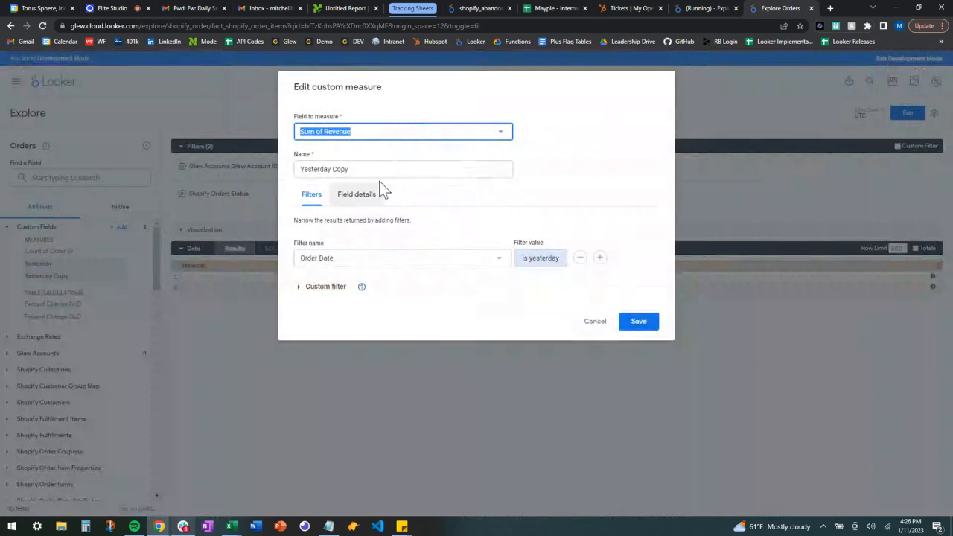
pyautogui.click(545, 267)
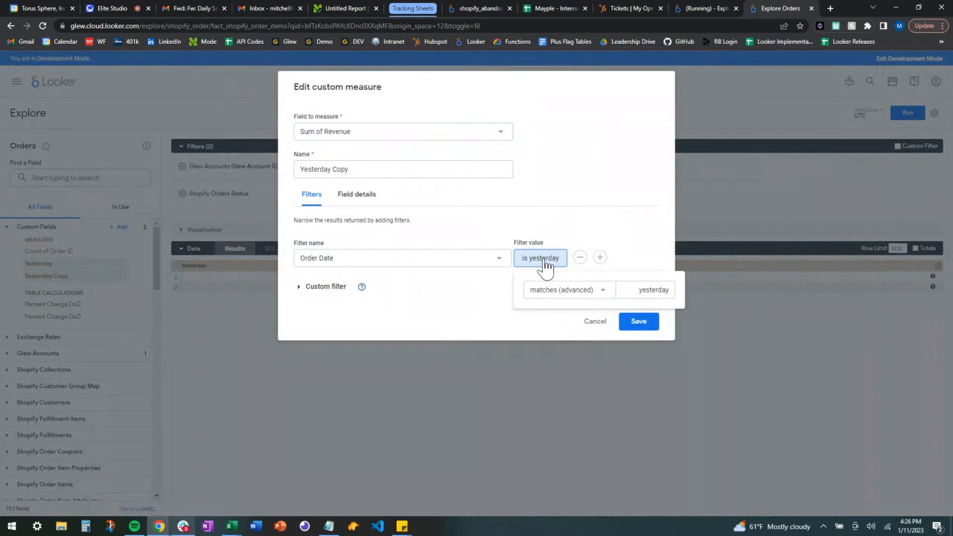
pyautogui.click(601, 288)
pyautogui.scroll(1, 579, 205)
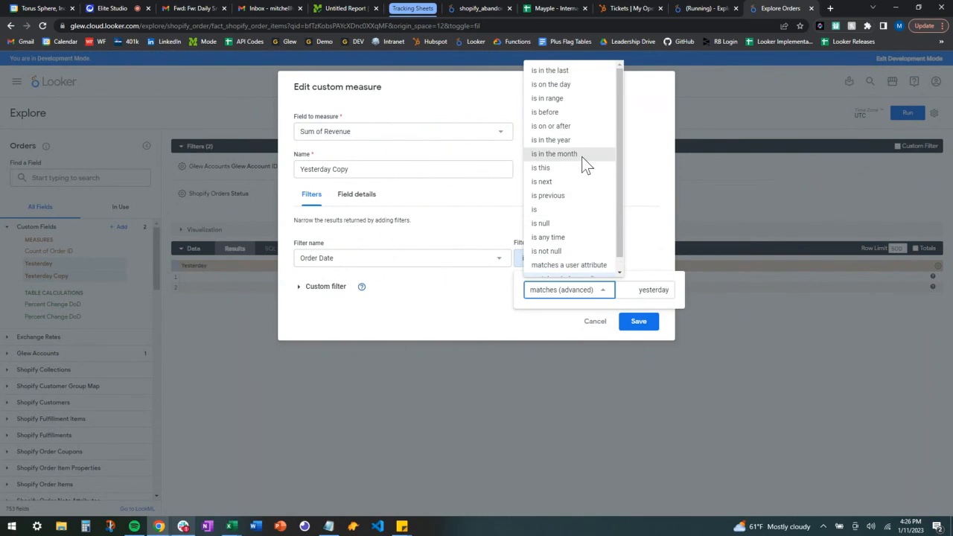
pyautogui.click(564, 169)
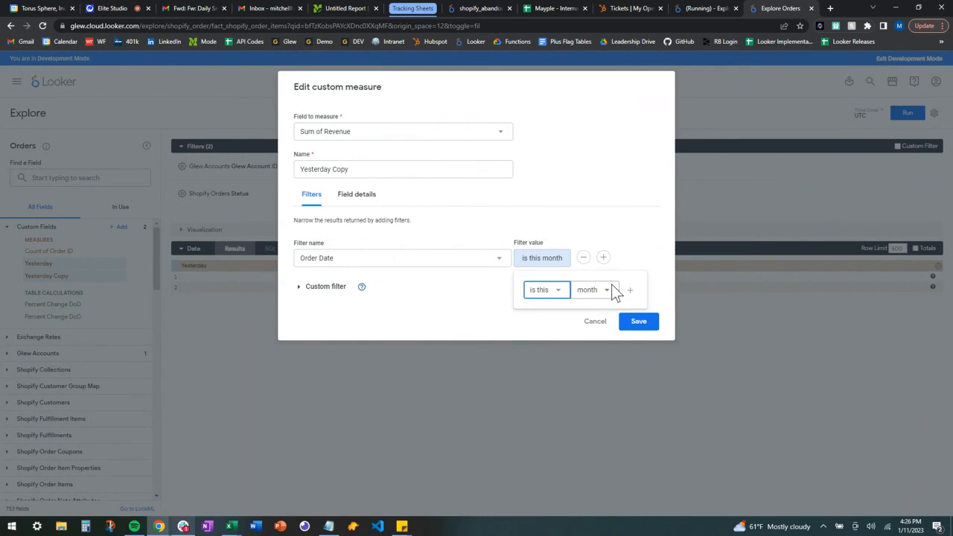
# Rename the copied Yesterday measure as MTD and save it.
pyautogui.moveTo(377, 168); pyautogui.dragTo(290, 174)
pyautogui.write('MTD')
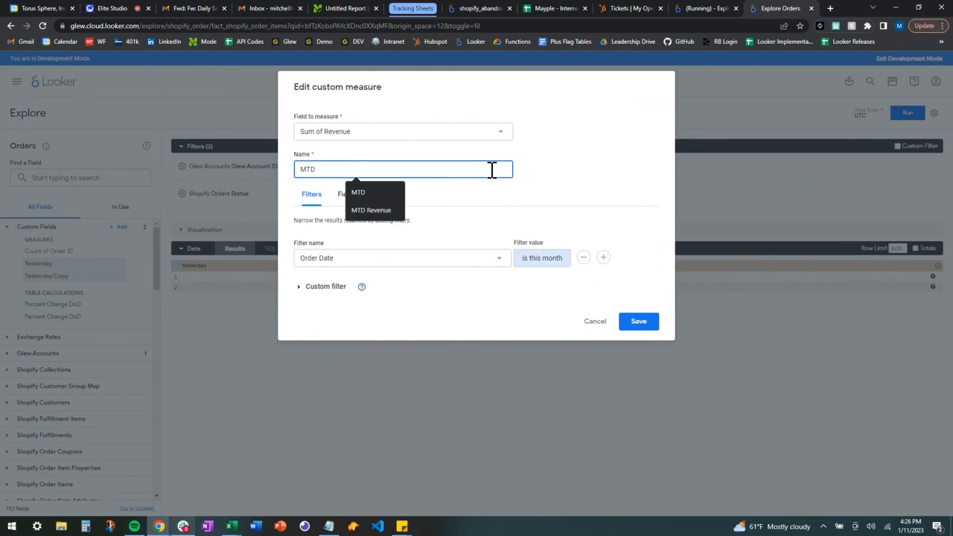
pyautogui.click(608, 185)
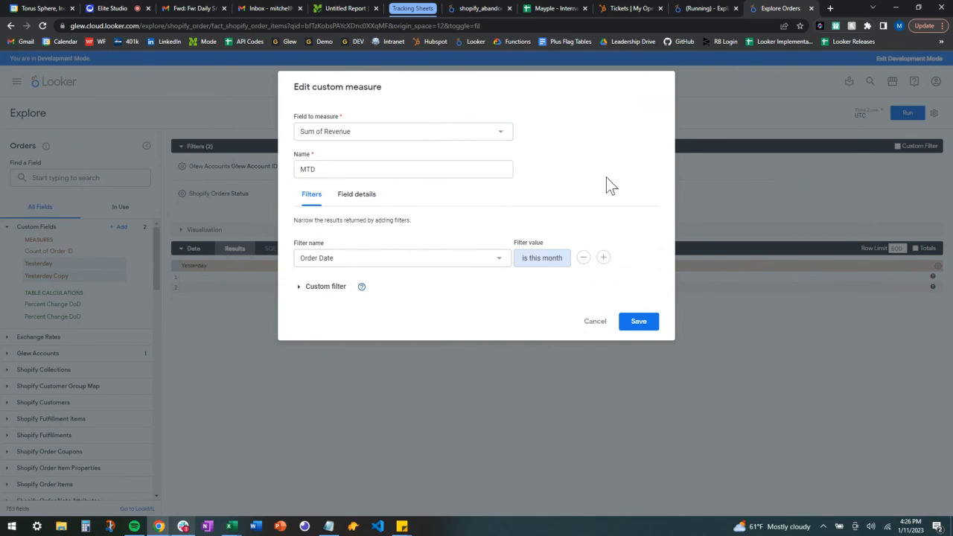
pyautogui.click(639, 320)
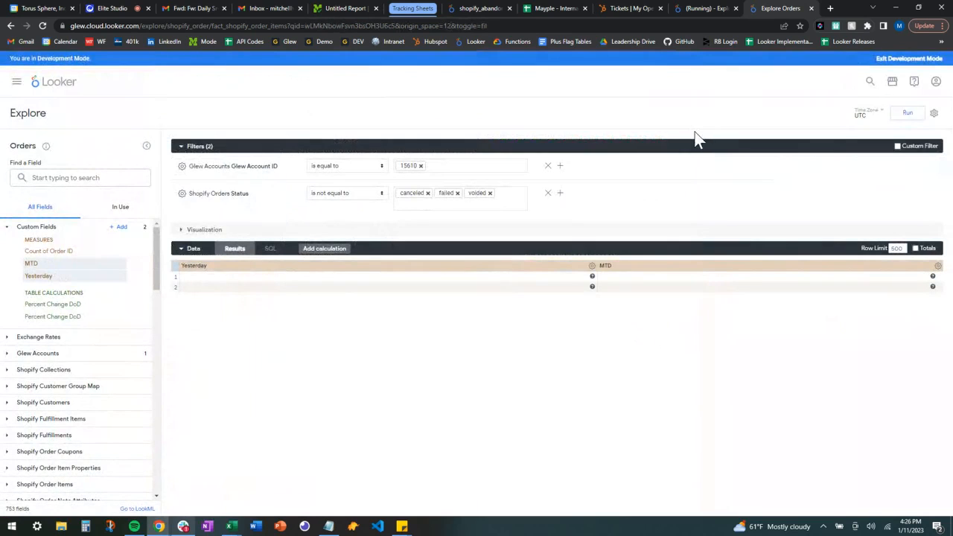
# Duplicate the MTD measure and set the copy's Order Date filter to "is this week".
pyautogui.click(937, 266)
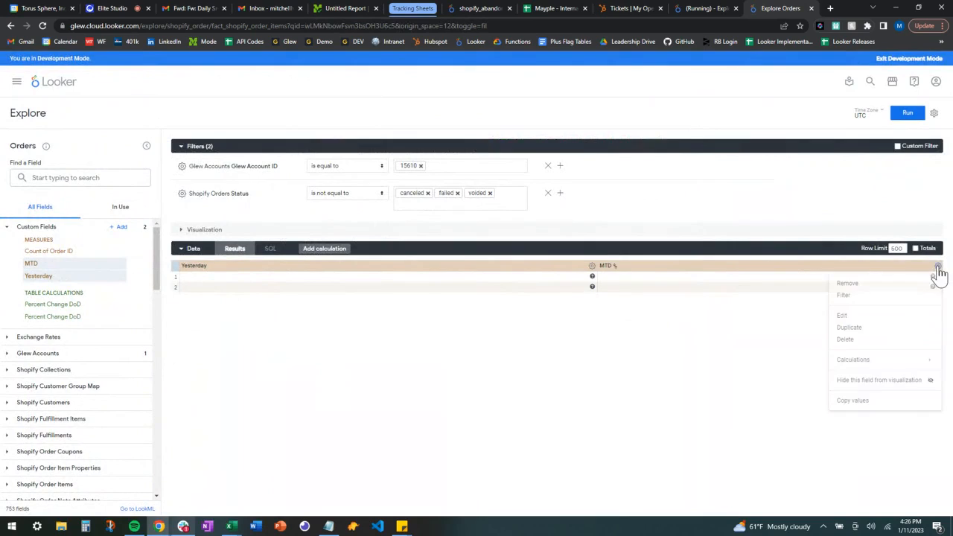
pyautogui.click(872, 327)
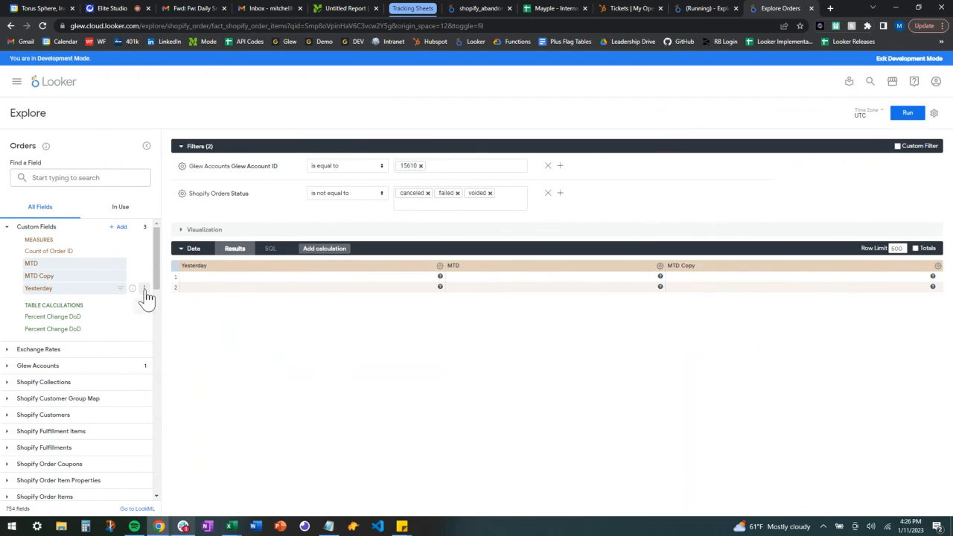
pyautogui.click(146, 277)
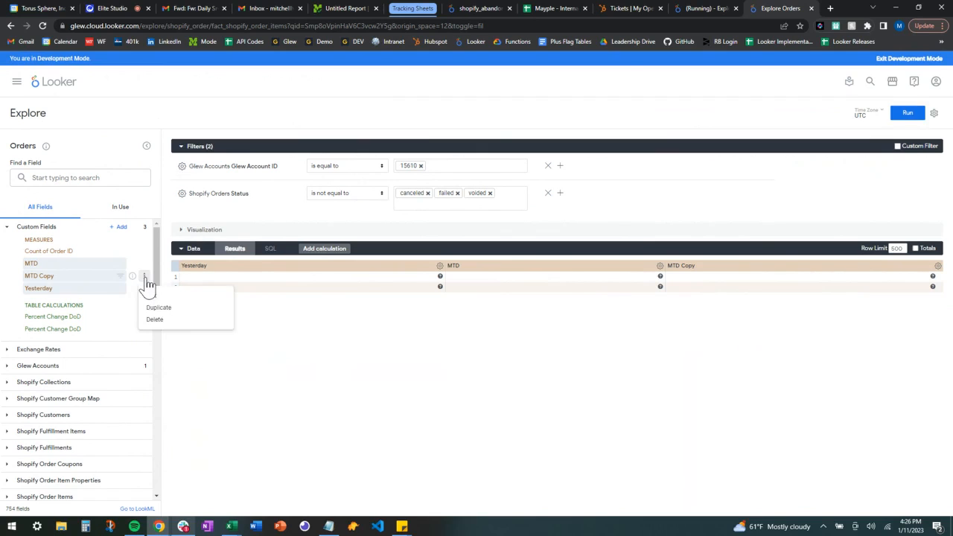
pyautogui.click(158, 294)
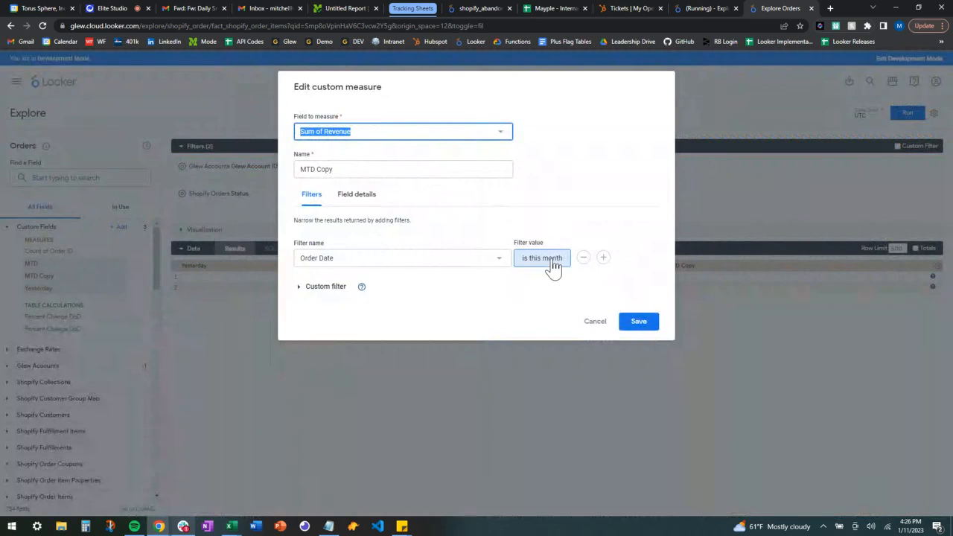
pyautogui.click(553, 267)
pyautogui.click(609, 292)
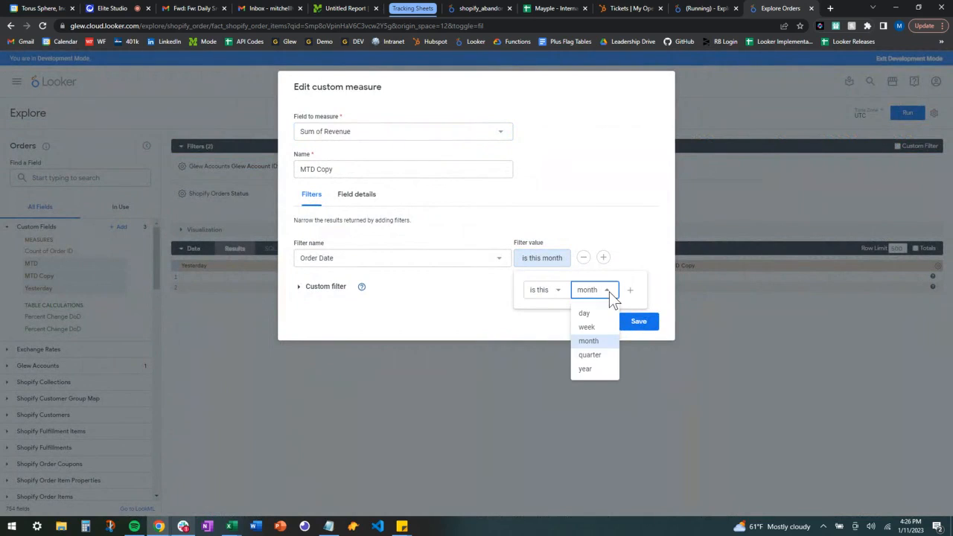
pyautogui.click(603, 328)
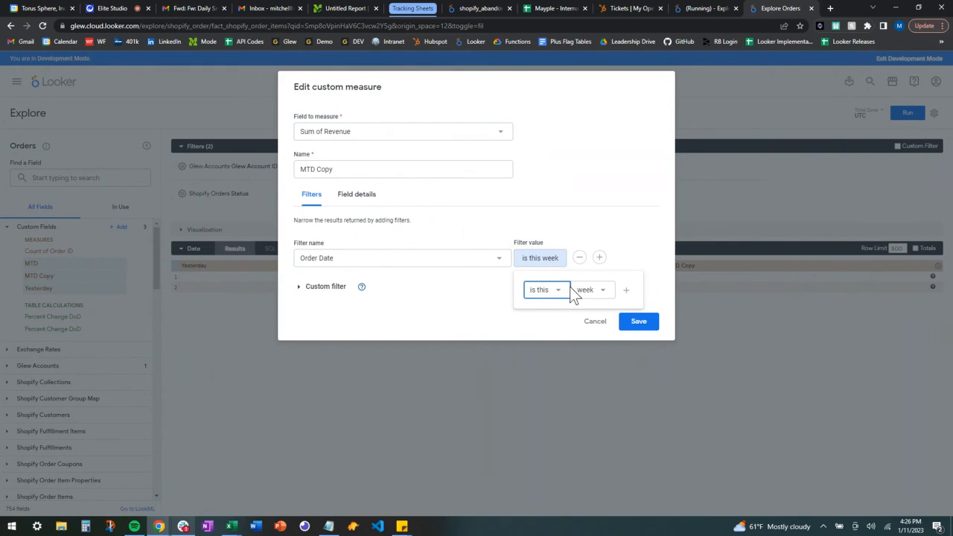
# Rename the copied MTD measure as WTD and save it.
pyautogui.moveTo(349, 169); pyautogui.dragTo(93, 166)
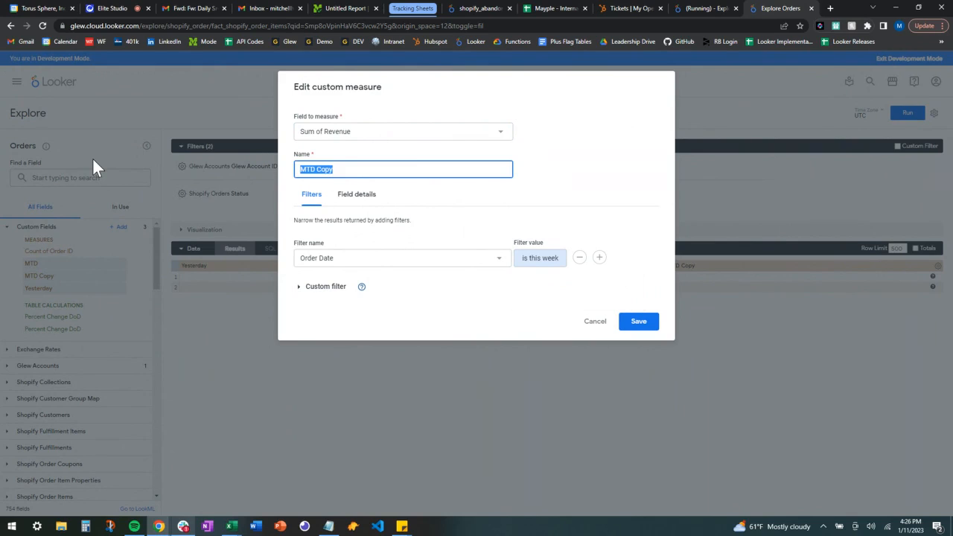
pyautogui.write('WTD')
pyautogui.click(593, 190)
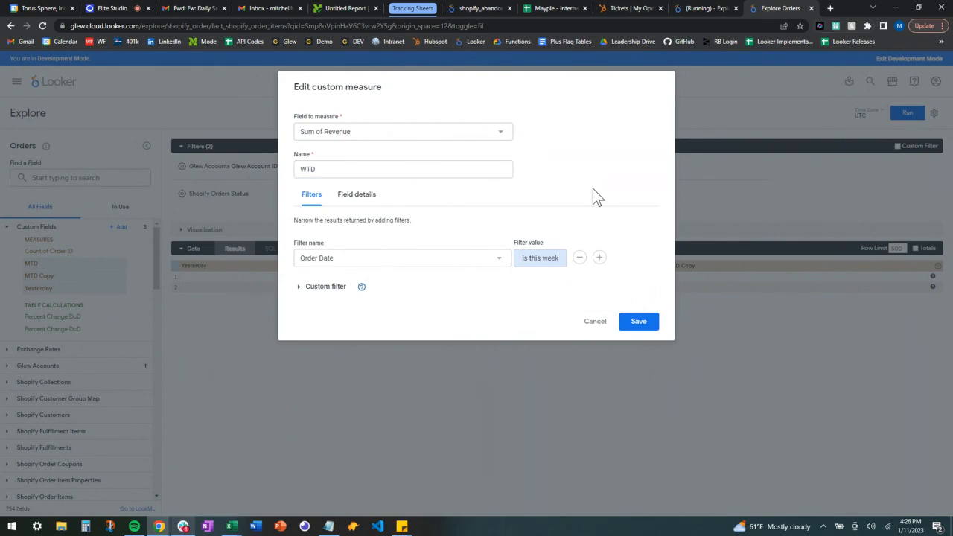
pyautogui.click(641, 325)
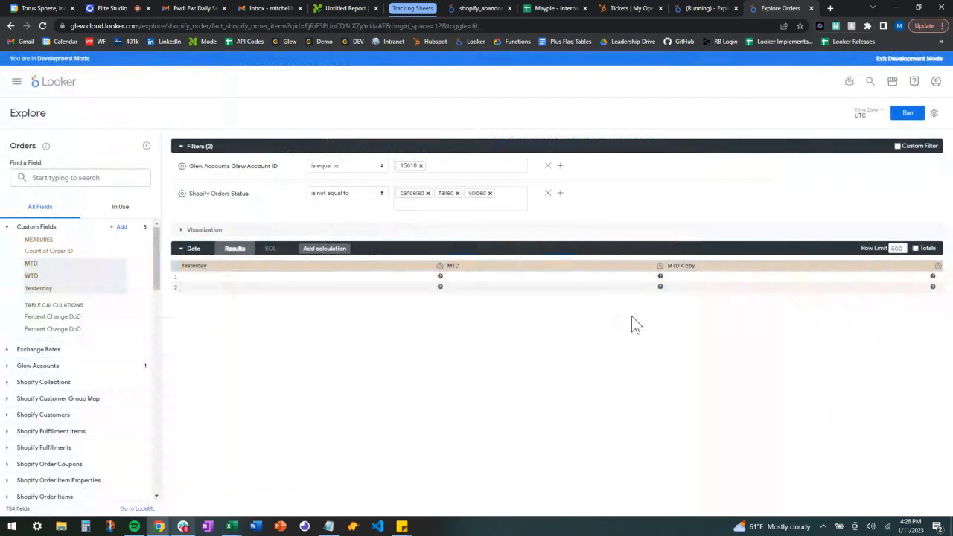
# Run the Yesterday, MTD and WTD query and display the results as a Multiple Value2 visualization.
pyautogui.click(907, 114)
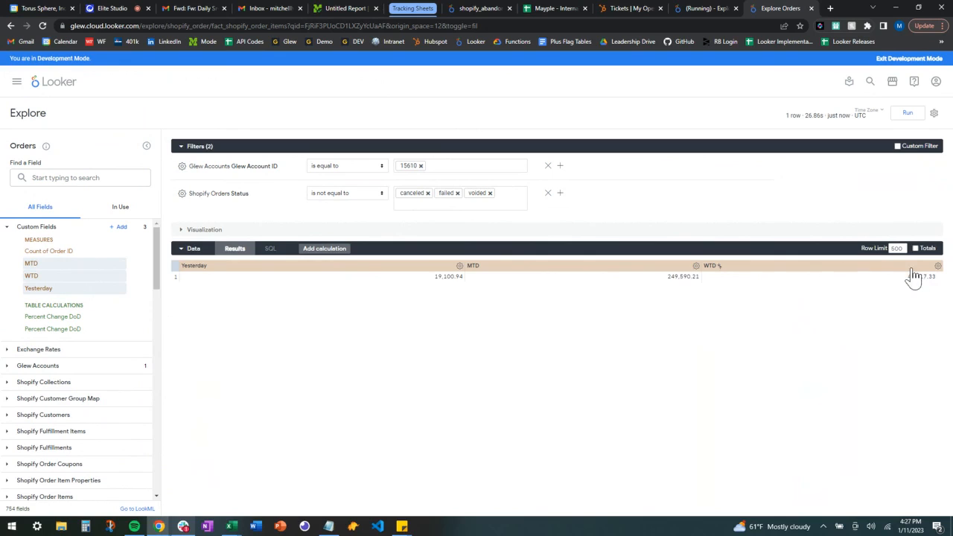
pyautogui.click(181, 230)
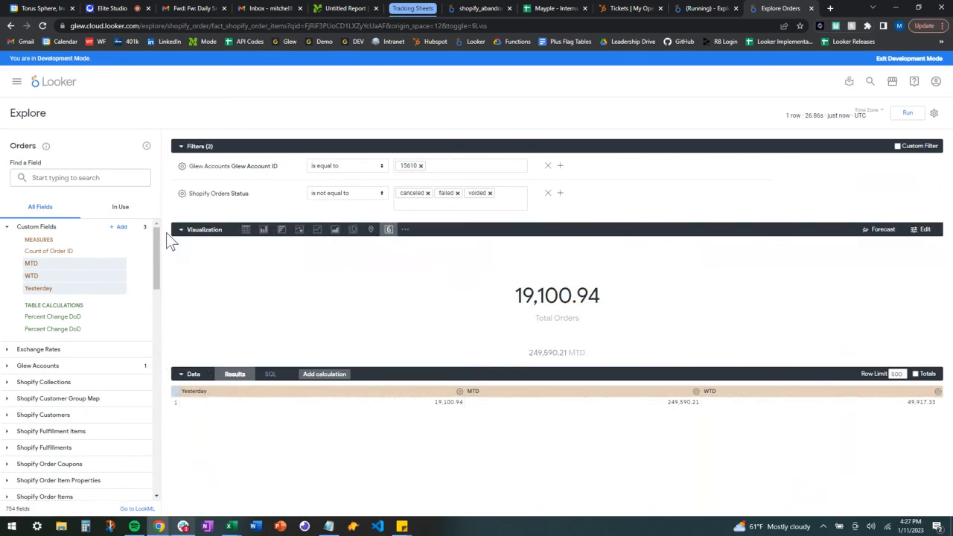
pyautogui.click(404, 232)
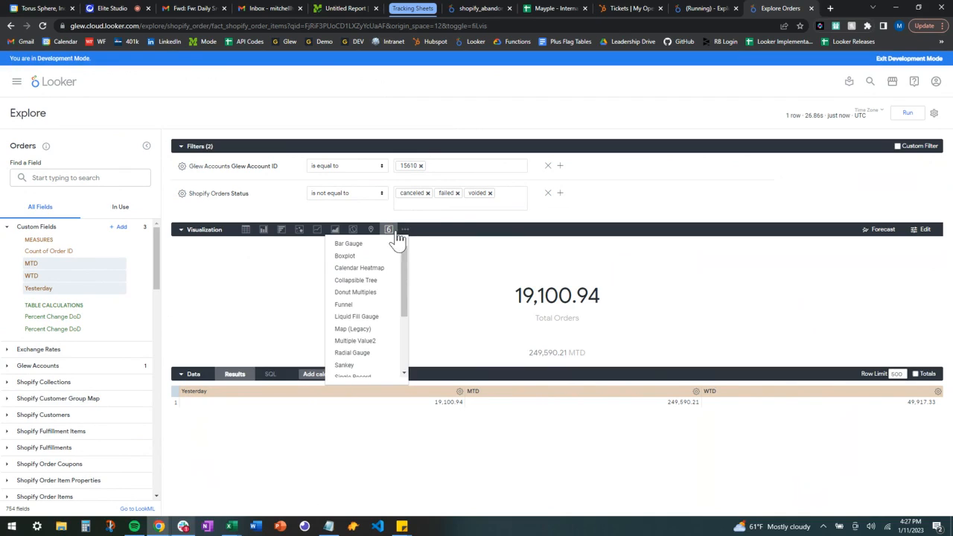
pyautogui.click(357, 341)
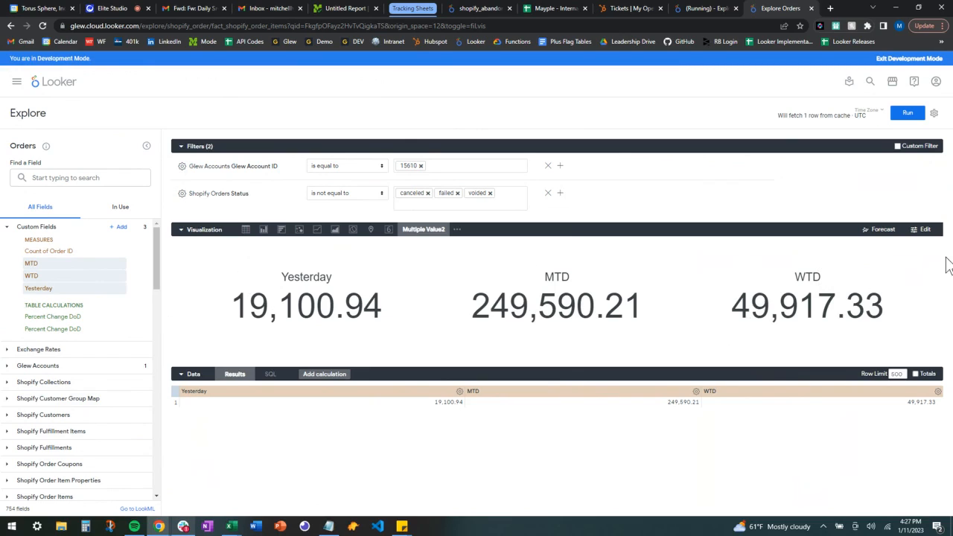
# Set the visualization title of the Yesterday value to "Yesterday's Revenue".
pyautogui.click(921, 231)
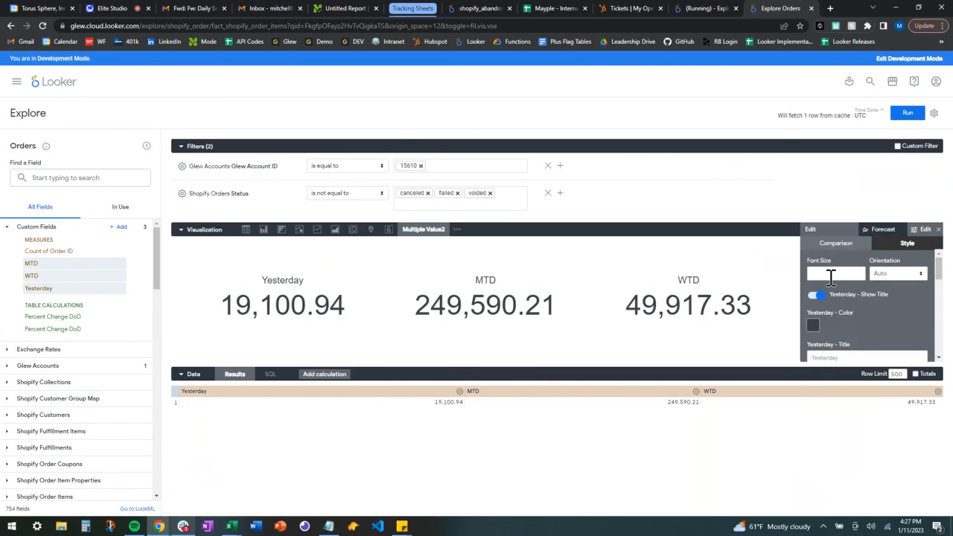
pyautogui.scroll(-2, 830, 282)
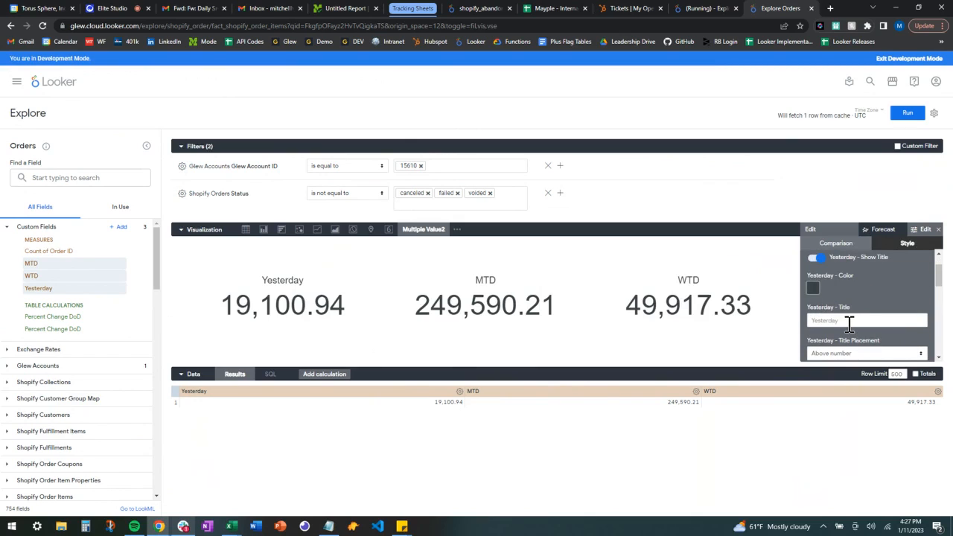
pyautogui.scroll(-5, 848, 324)
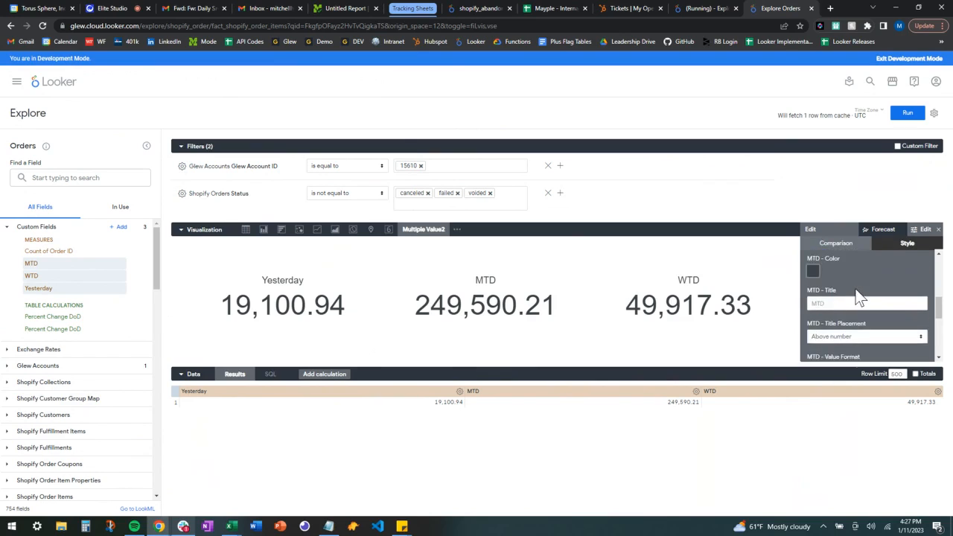
pyautogui.scroll(-5, 859, 297)
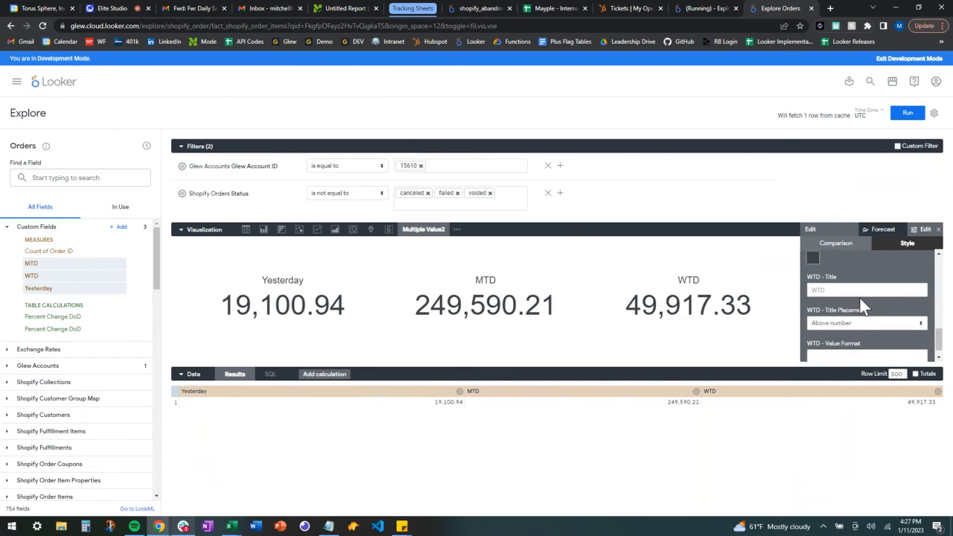
pyautogui.scroll(10, 860, 302)
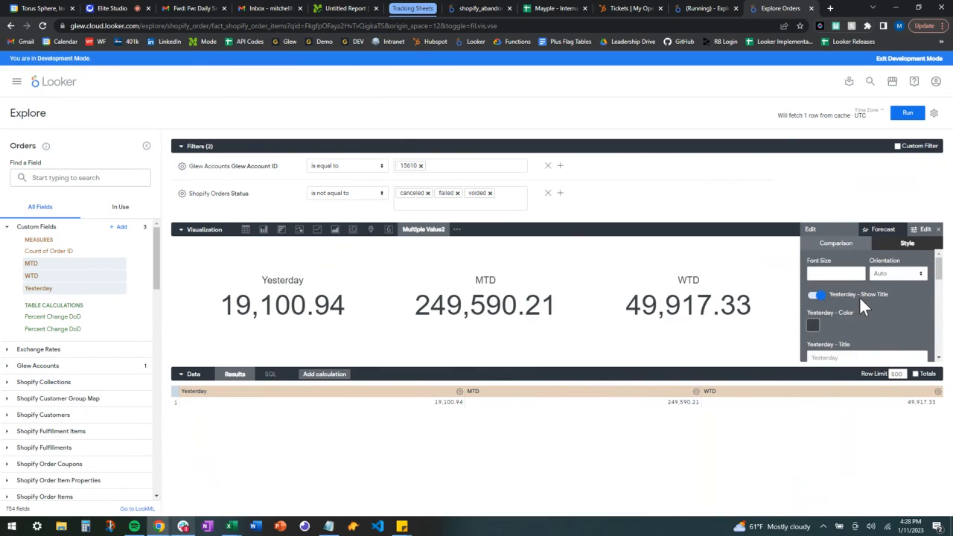
pyautogui.scroll(-1, 863, 312)
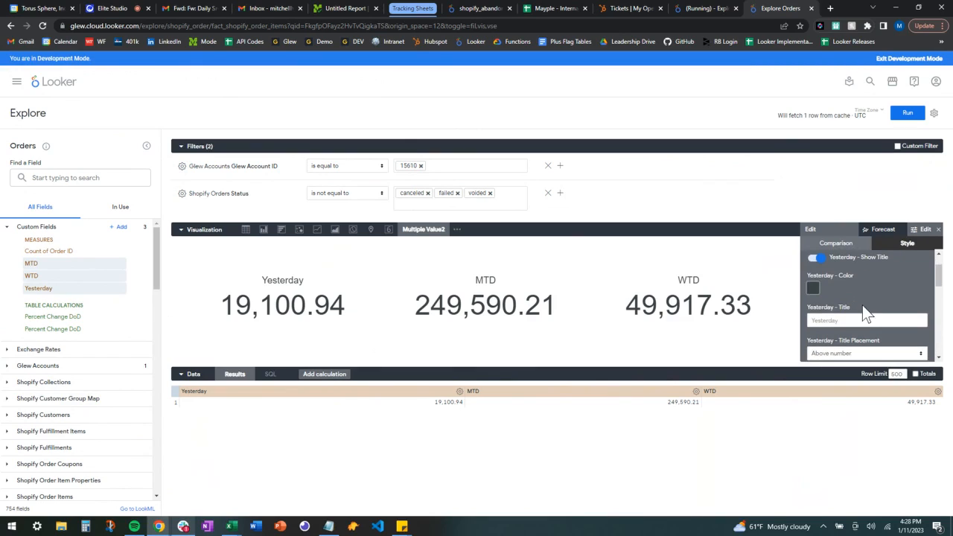
pyautogui.click(871, 320)
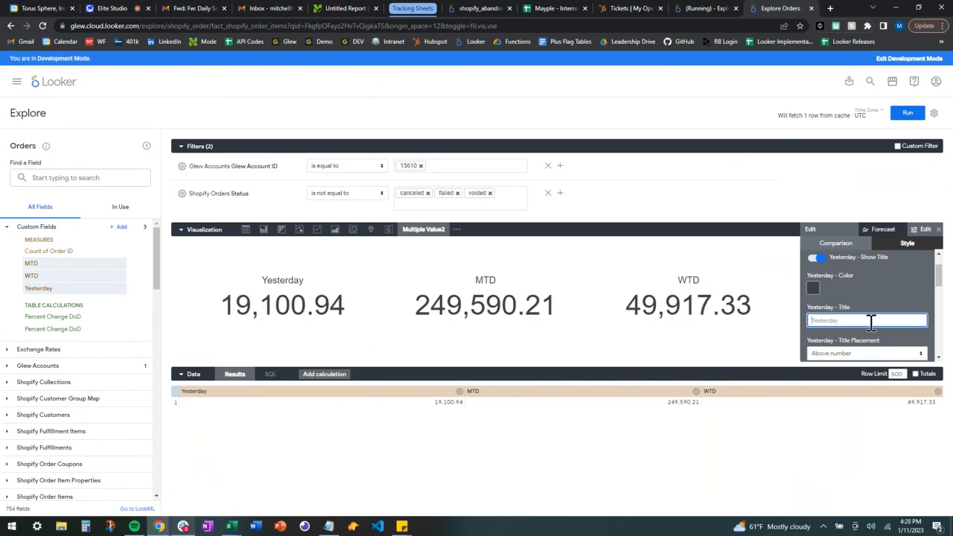
pyautogui.write('Yester')
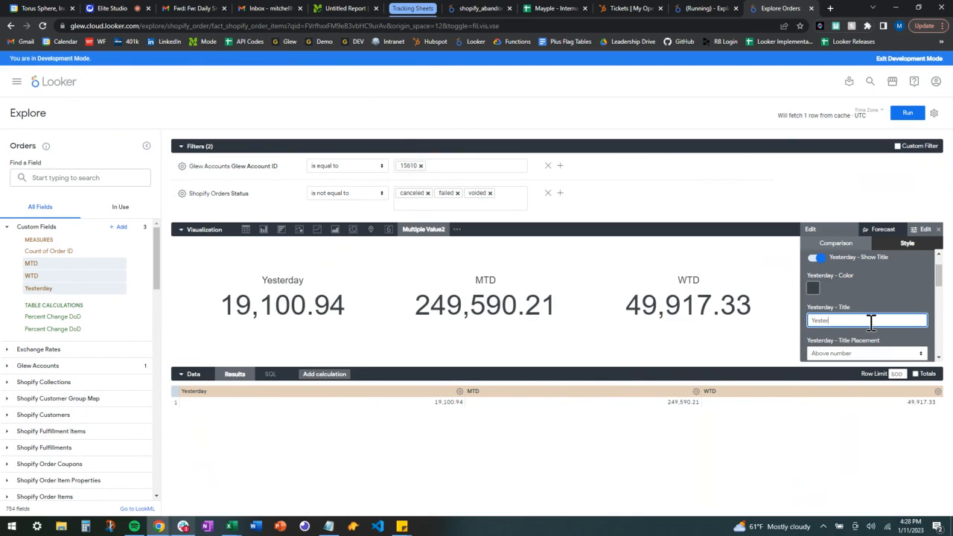
pyautogui.write('day')
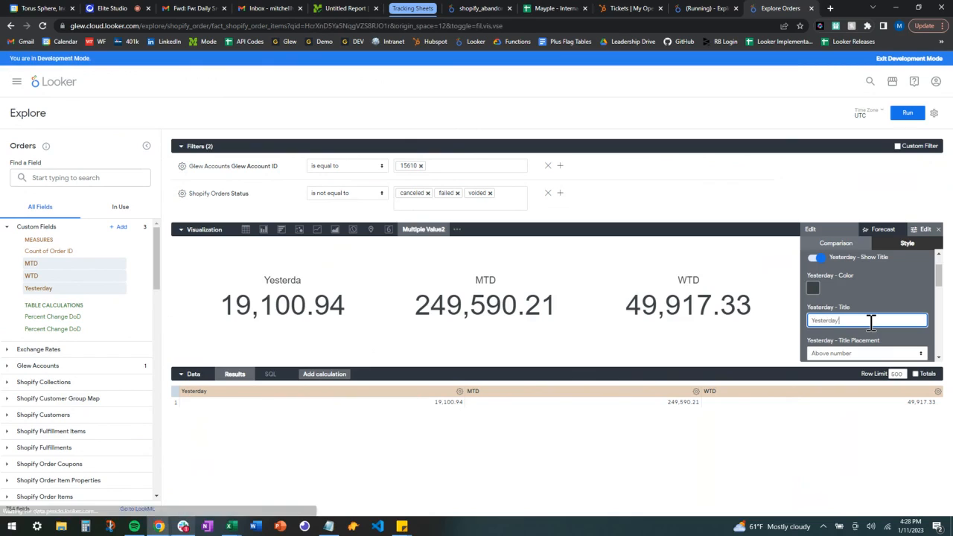
pyautogui.write("'s Revenue")
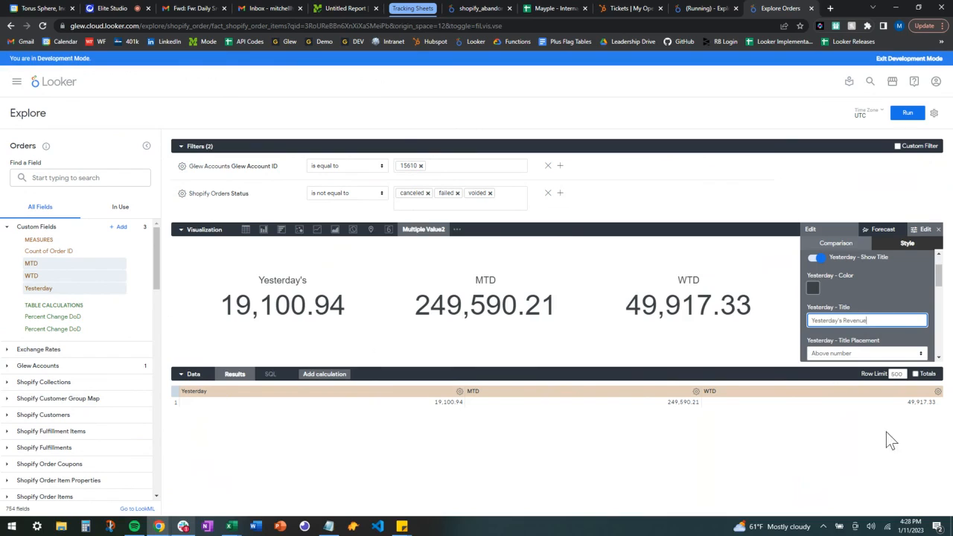
pyautogui.click(819, 454)
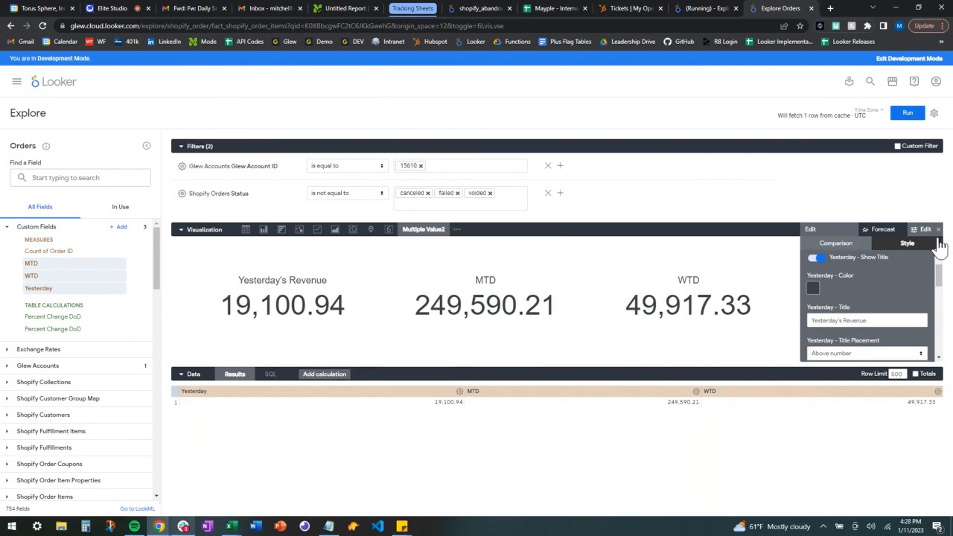
# Try the MTD title placement as Below number and restore it to Above number.
pyautogui.scroll(2, 879, 289)
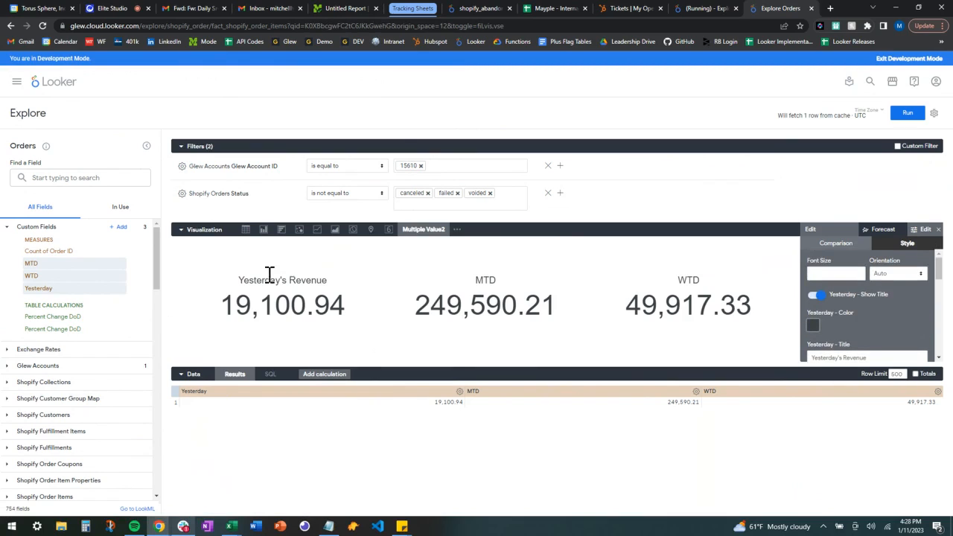
pyautogui.scroll(-3, 849, 306)
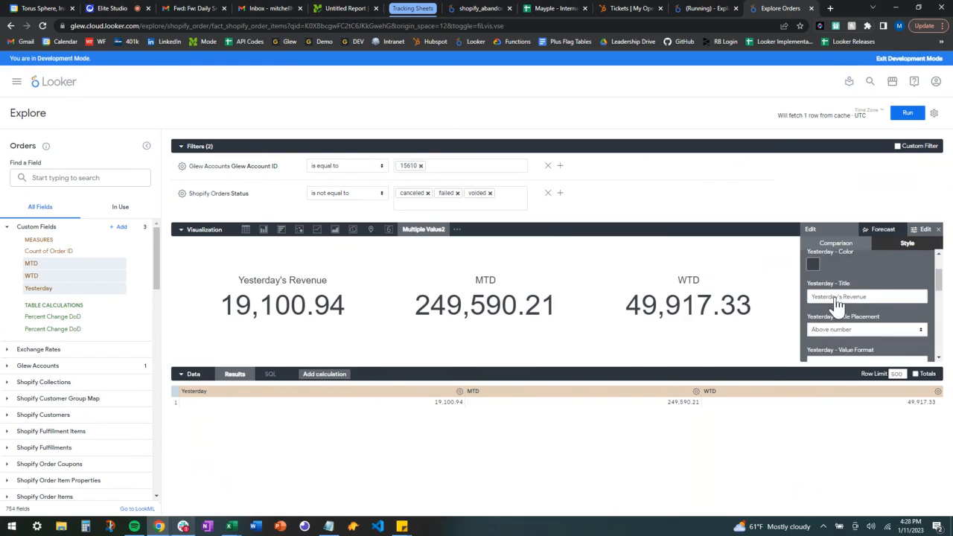
pyautogui.scroll(-4, 864, 298)
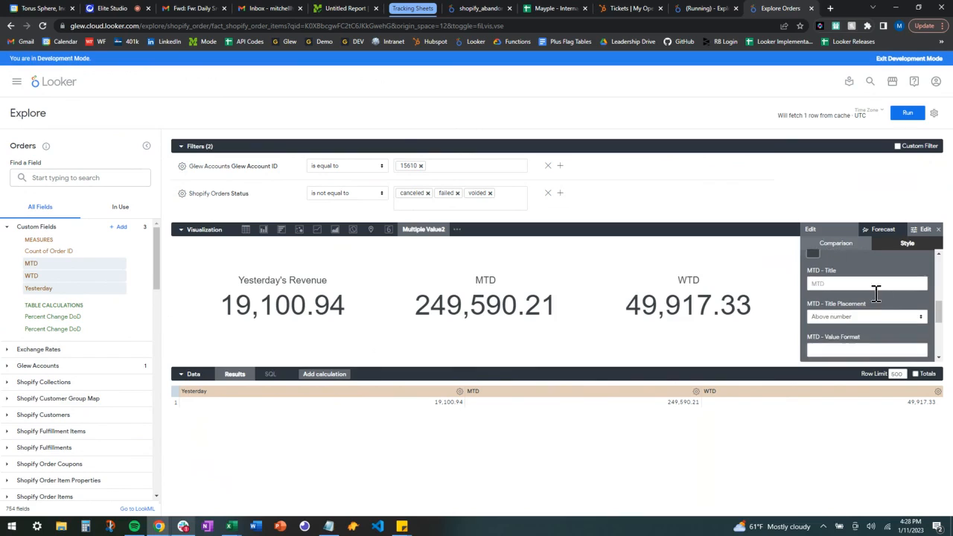
pyautogui.scroll(-2, 863, 291)
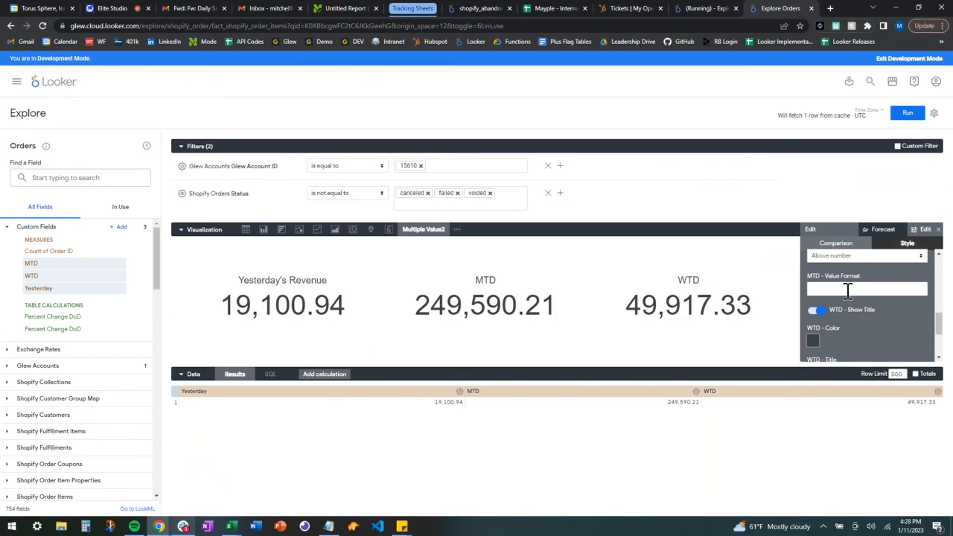
pyautogui.click(863, 255)
pyautogui.click(863, 270)
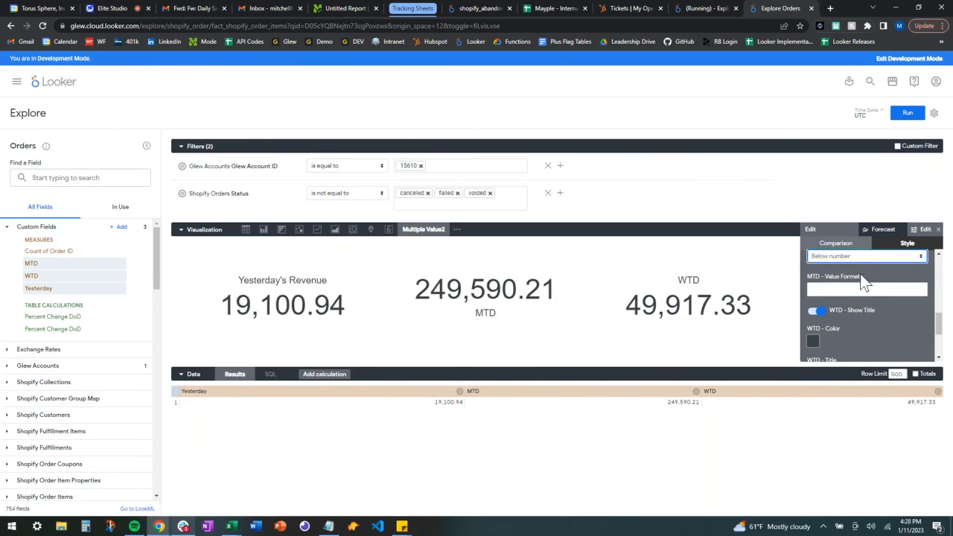
pyautogui.click(864, 255)
pyautogui.click(849, 265)
# Colour the MTD value orange-red from the palette and close the visualization settings.
pyautogui.scroll(1, 886, 300)
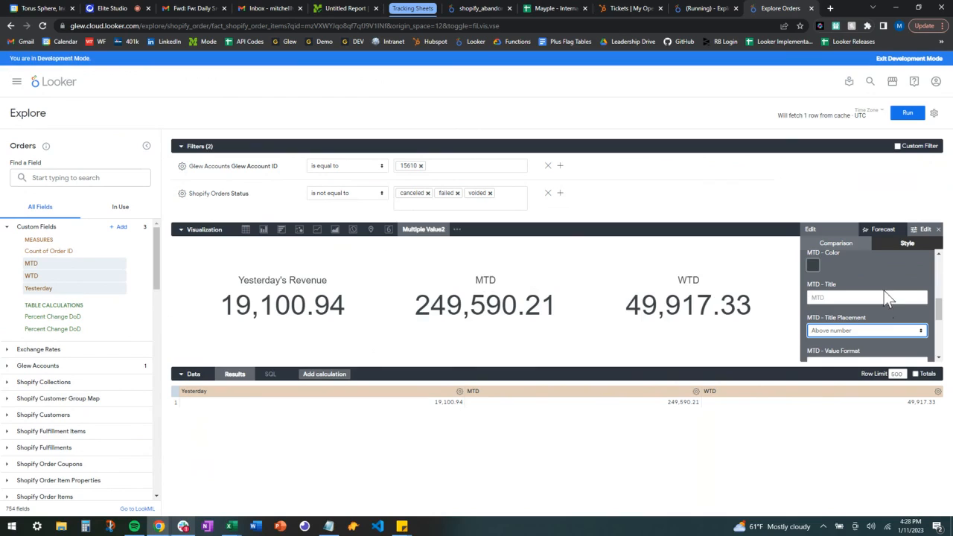
pyautogui.scroll(2, 856, 306)
pyautogui.click(812, 317)
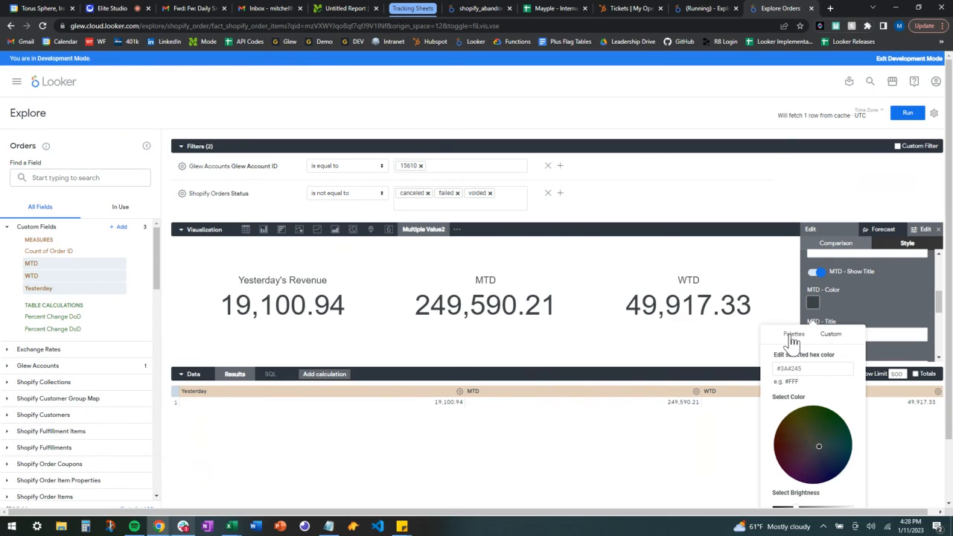
pyautogui.click(791, 334)
pyautogui.click(838, 385)
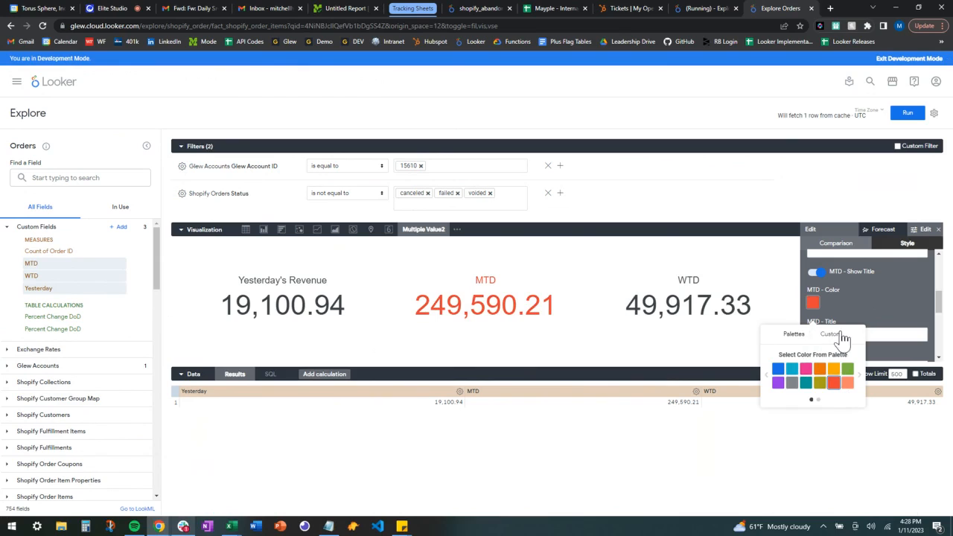
pyautogui.click(897, 288)
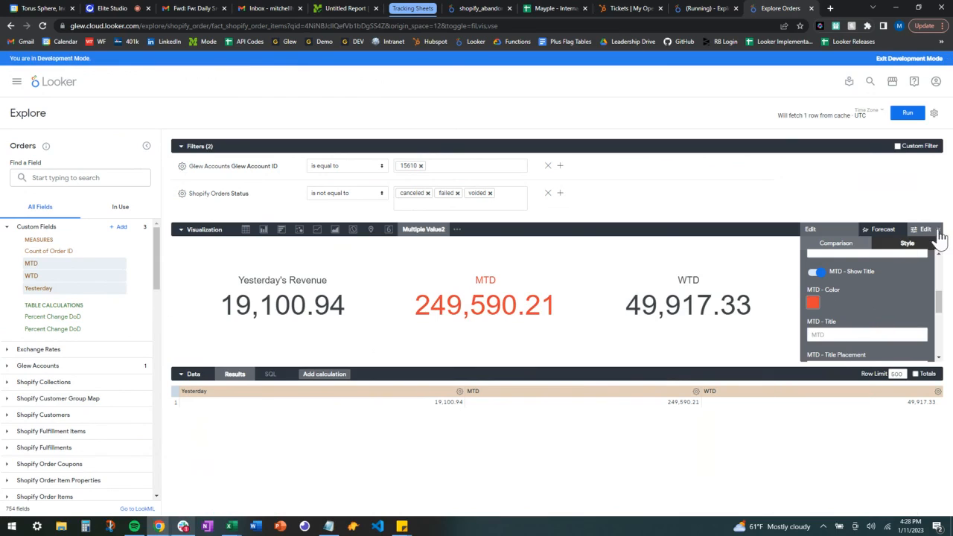
pyautogui.click(939, 232)
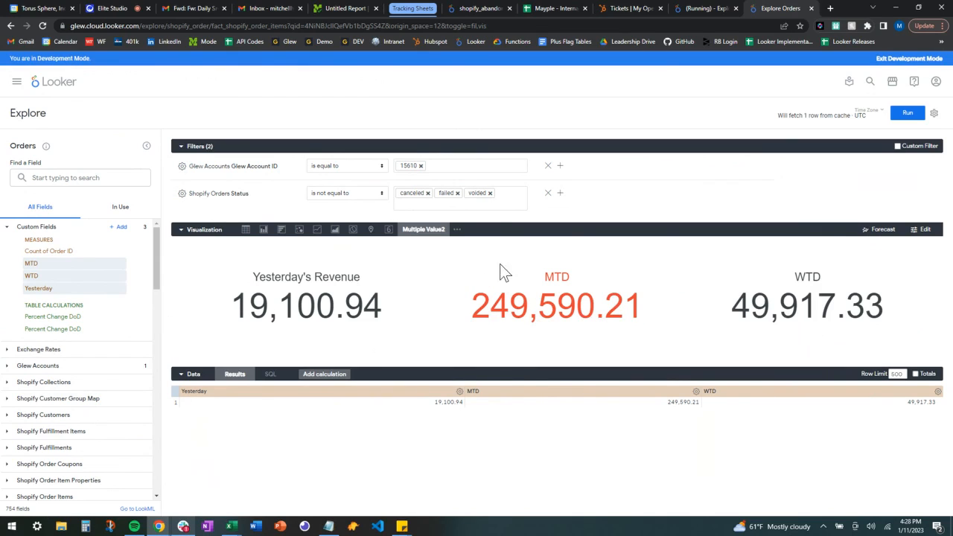
# Check the Revenue section's Year to Date and comparison figures in the Gmail daily snapshot, and return to the Looker Explore.
pyautogui.click(192, 8)
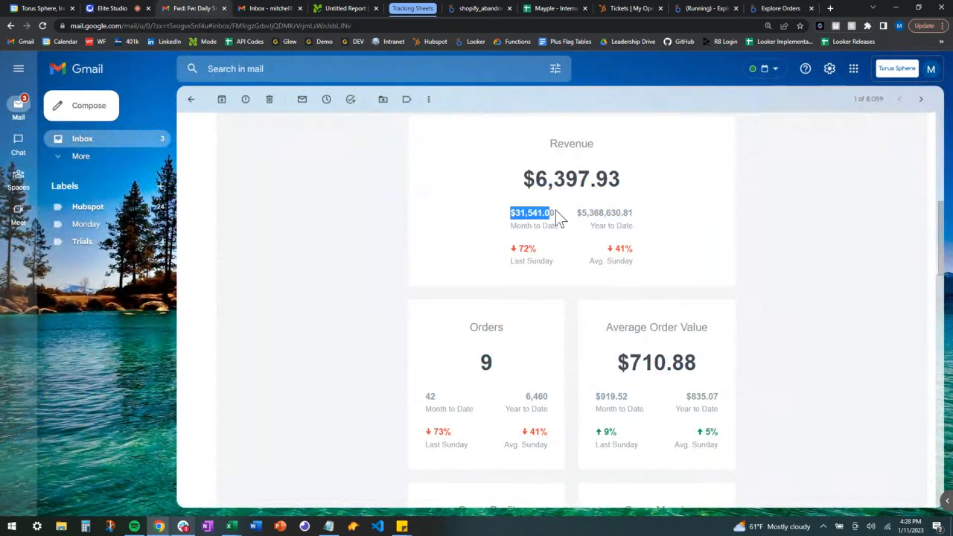
pyautogui.moveTo(577, 213); pyautogui.dragTo(623, 213)
pyautogui.click(629, 251)
pyautogui.click(778, 8)
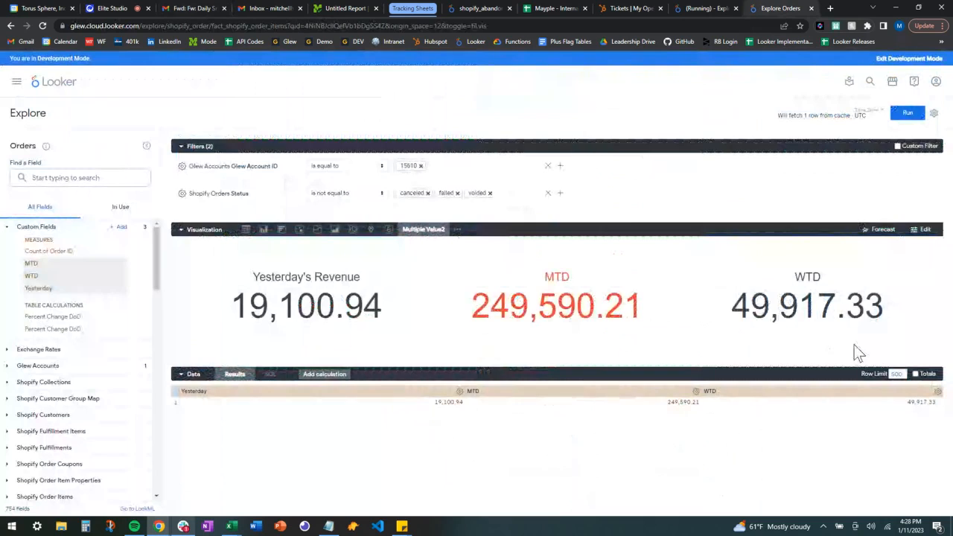
# Save the visualization to the existing Webinar Example dashboard, keeping the title New Tile.
pyautogui.click(933, 113)
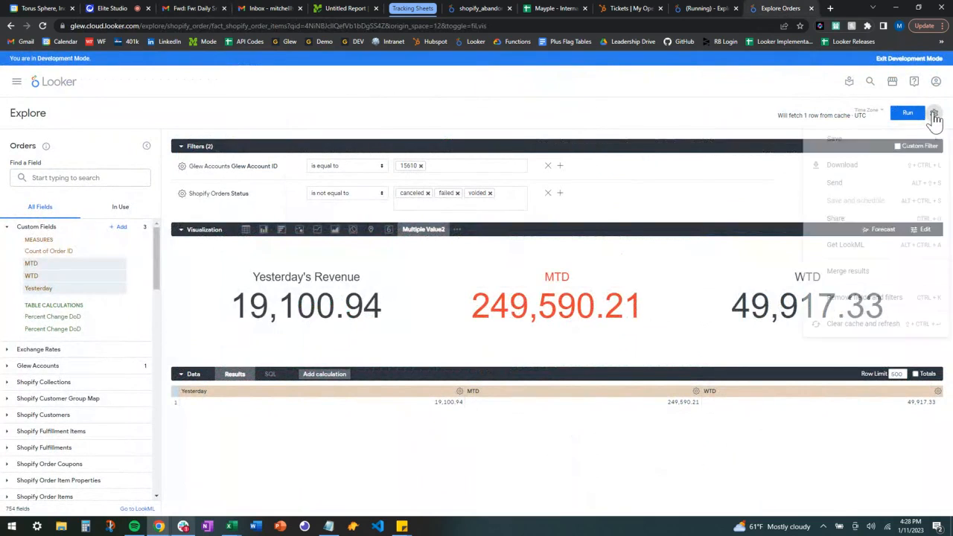
pyautogui.moveTo(835, 138)
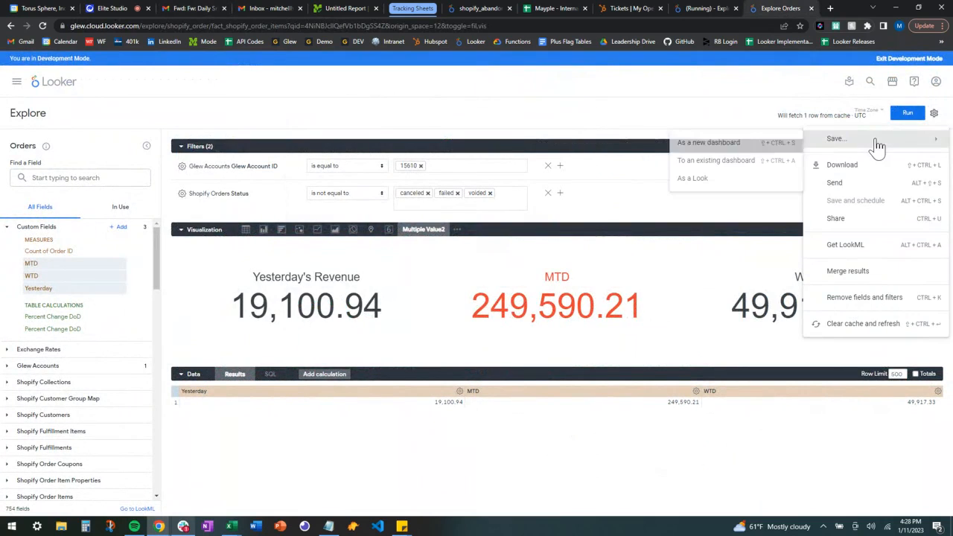
pyautogui.click(732, 170)
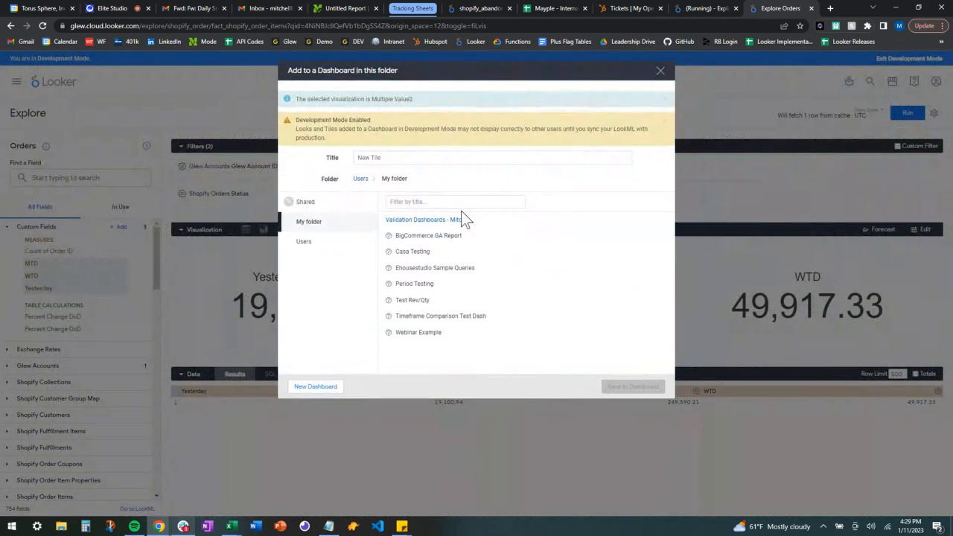
pyautogui.click(418, 335)
pyautogui.click(638, 390)
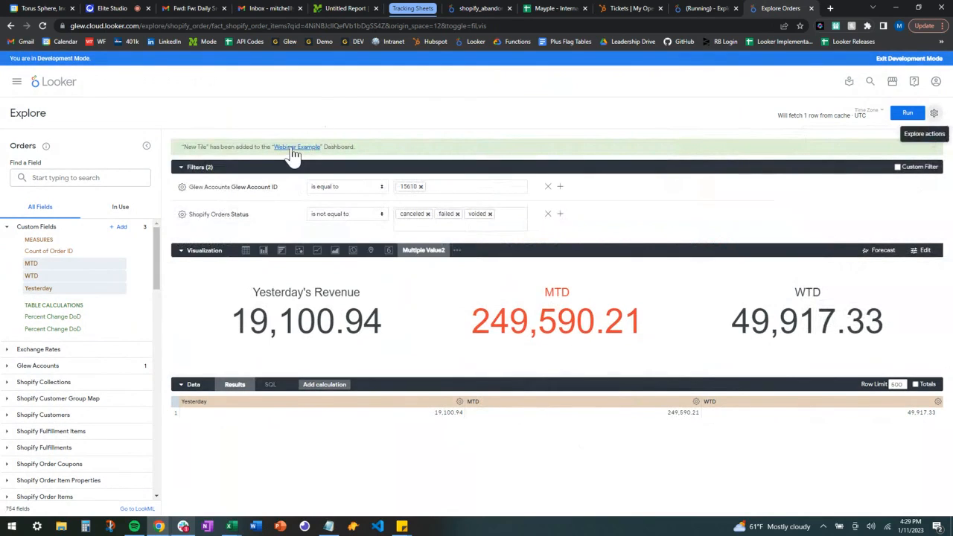
# Open the Webinar Example dashboard, reload it to load the added tile, and put the dashboard into edit mode.
pyautogui.click(295, 148)
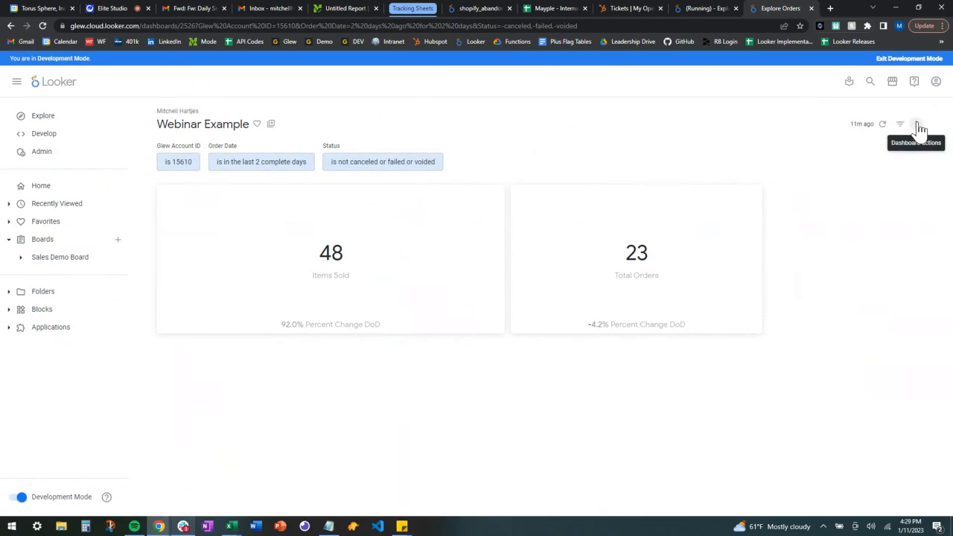
pyautogui.click(43, 26)
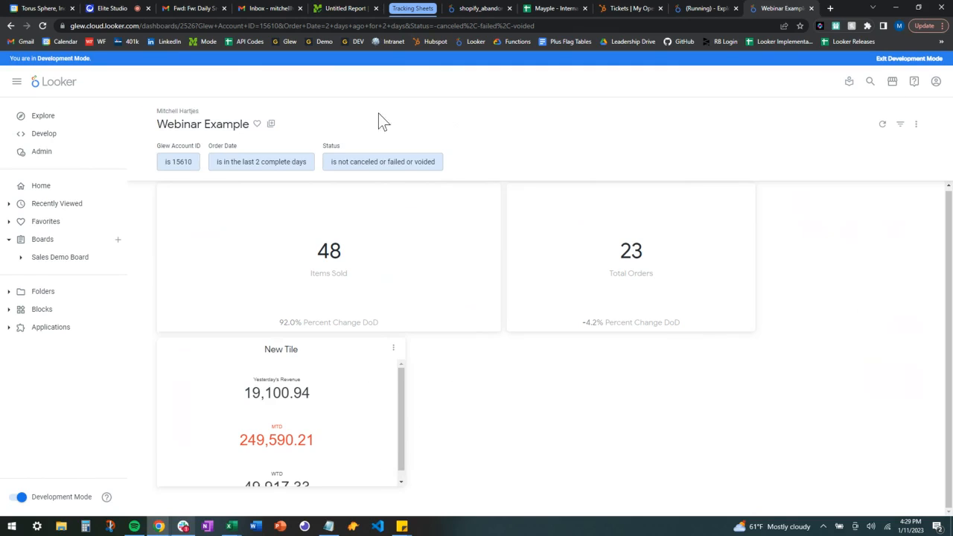
pyautogui.click(918, 124)
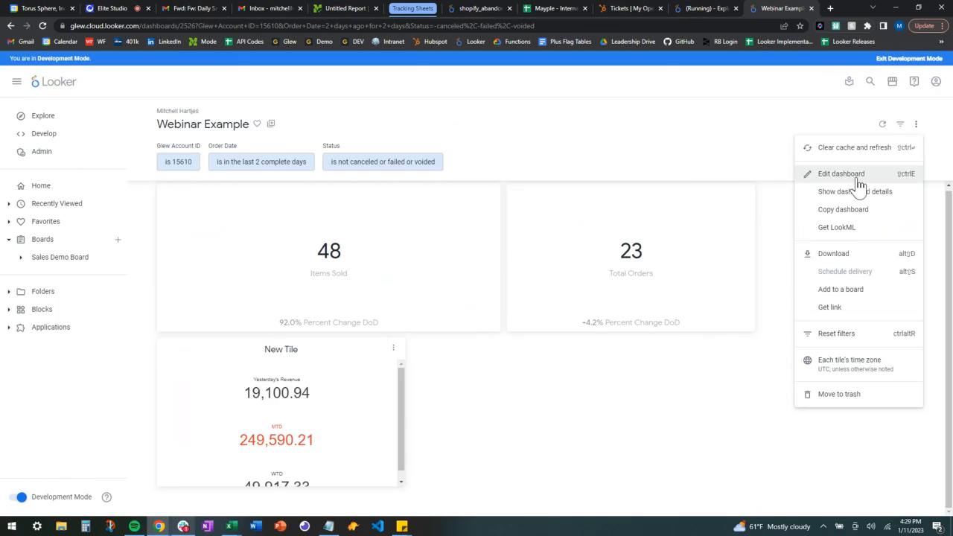
pyautogui.click(855, 177)
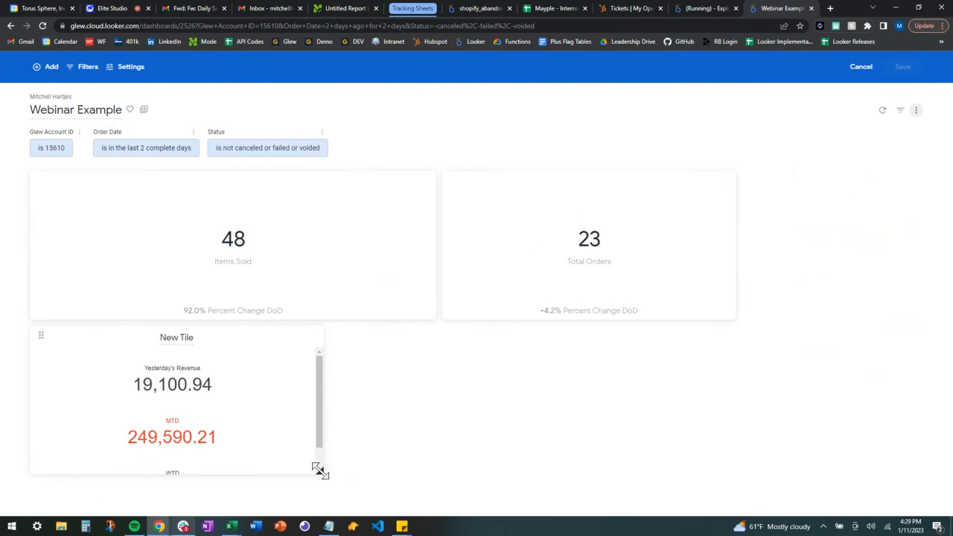
# Resize the New Tile revenue tile into a narrow, taller block that stacks its three values, and save the Webinar Example dashboard.
pyautogui.moveTo(320, 470)
pyautogui.mouseDown()
pyautogui.moveTo(860, 469)
pyautogui.moveTo(938, 480)
pyautogui.moveTo(333, 458)
pyautogui.mouseUp()
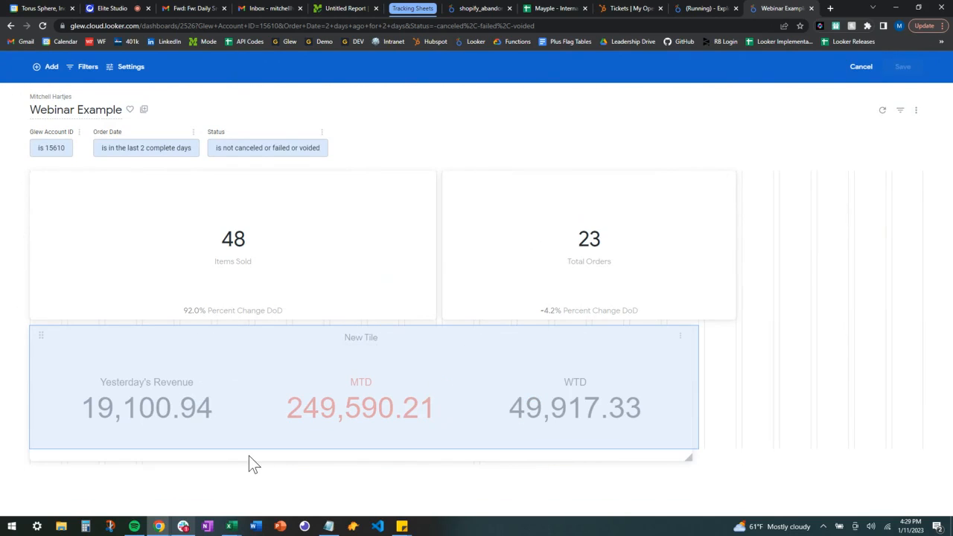
pyautogui.moveTo(250, 457); pyautogui.dragTo(244, 521)
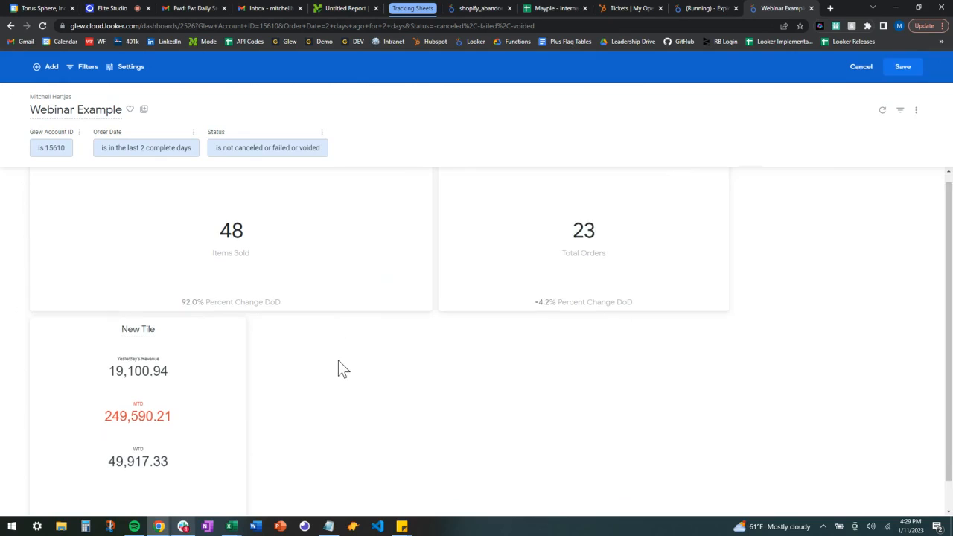
pyautogui.scroll(-1, 338, 360)
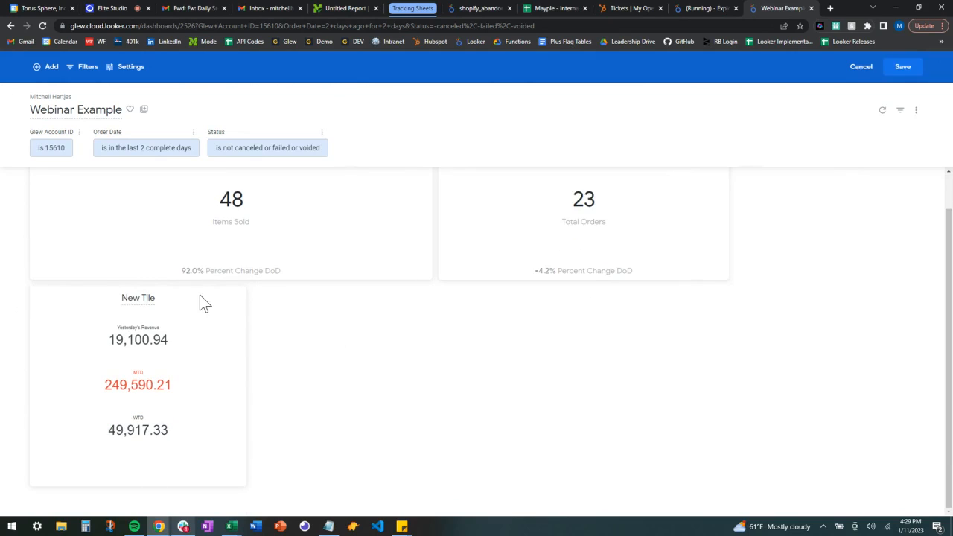
pyautogui.scroll(1, 391, 332)
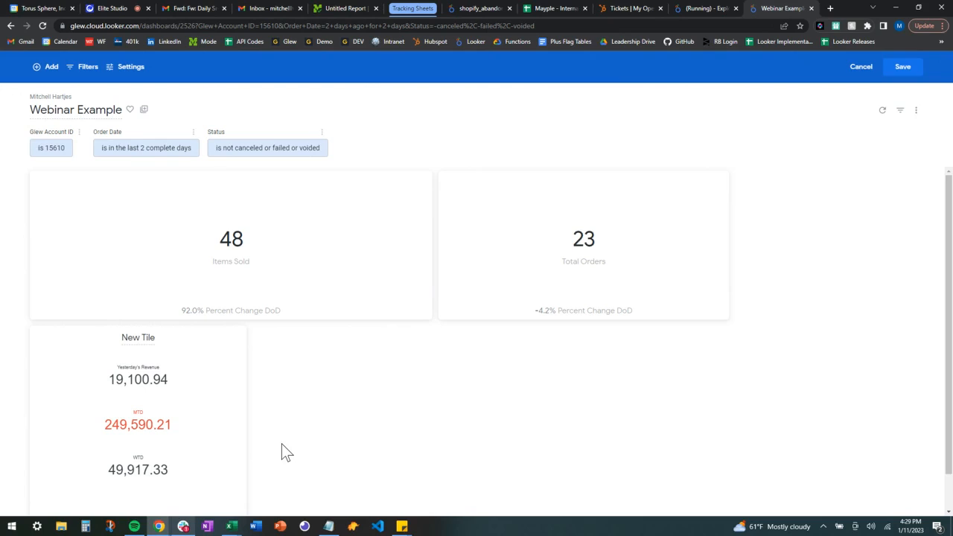
pyautogui.click(899, 74)
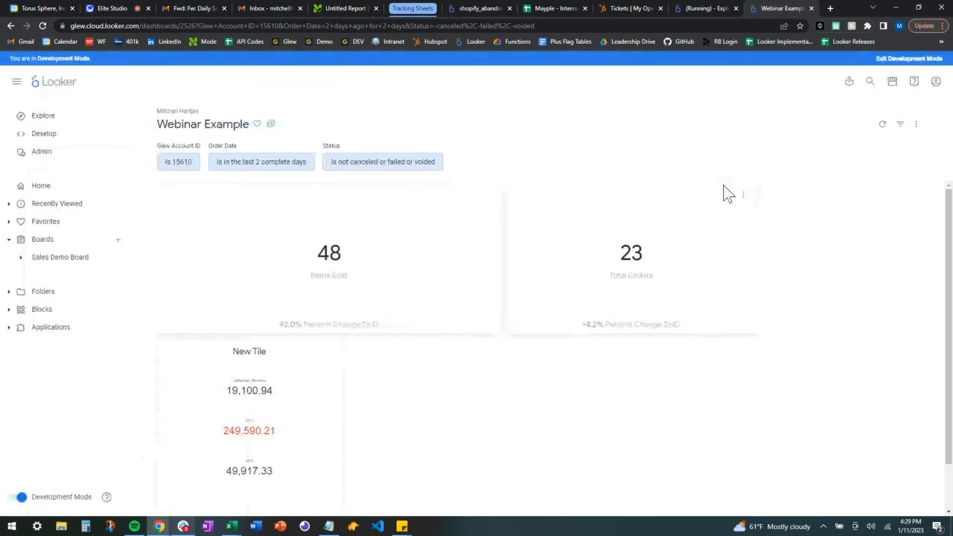
# Review the remaining metrics of the Gmail daily snapshot down to Top Selling Product, and return to the Webinar Example dashboard.
pyautogui.click(195, 8)
pyautogui.scroll(-1, 494, 366)
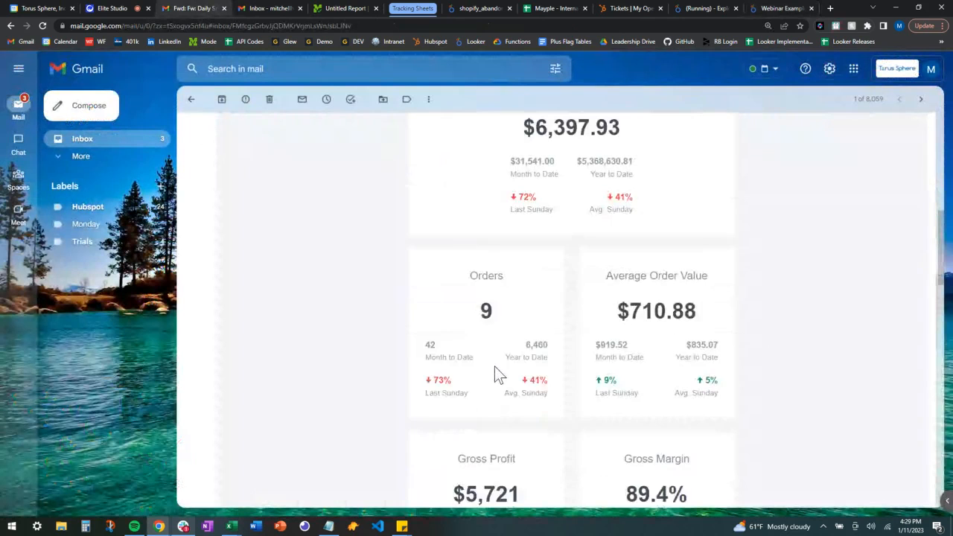
pyautogui.scroll(-15, 493, 366)
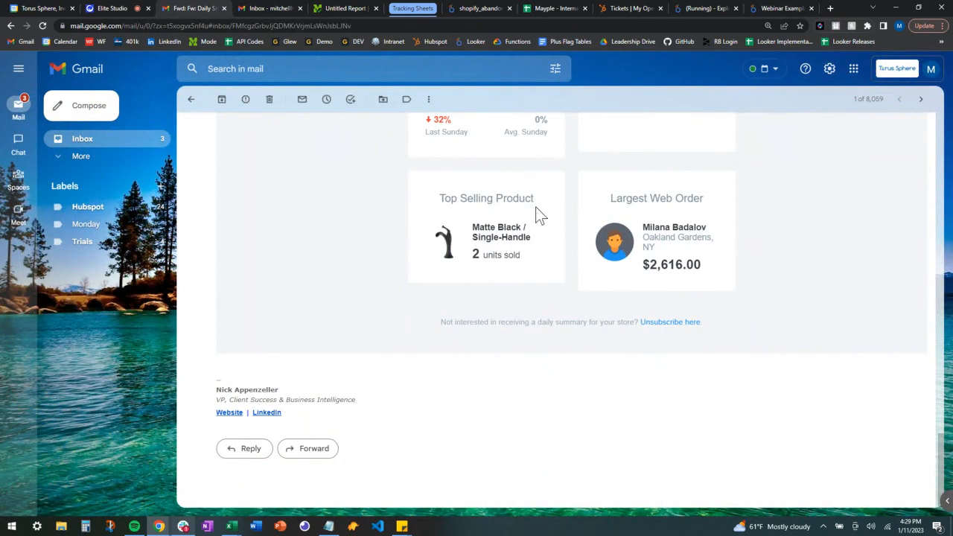
pyautogui.scroll(3, 538, 275)
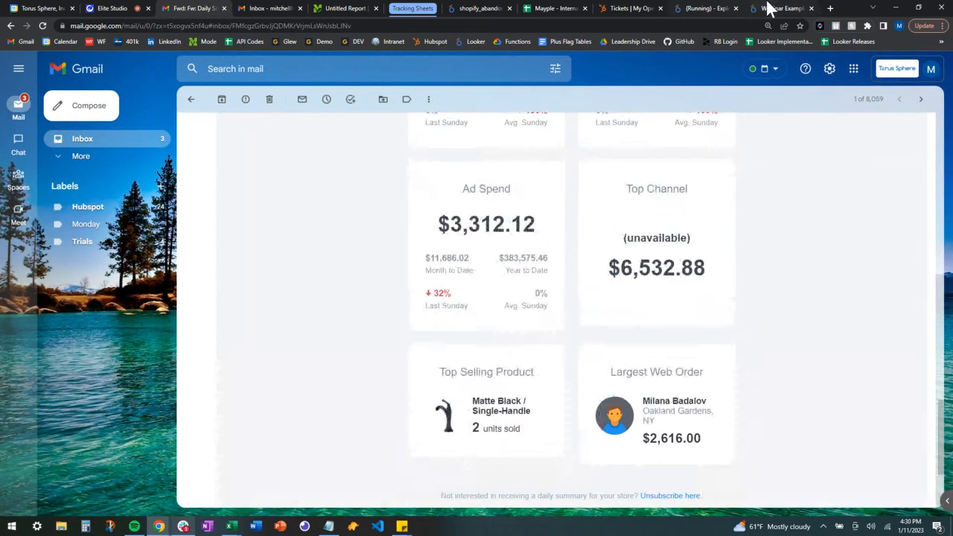
pyautogui.click(766, 7)
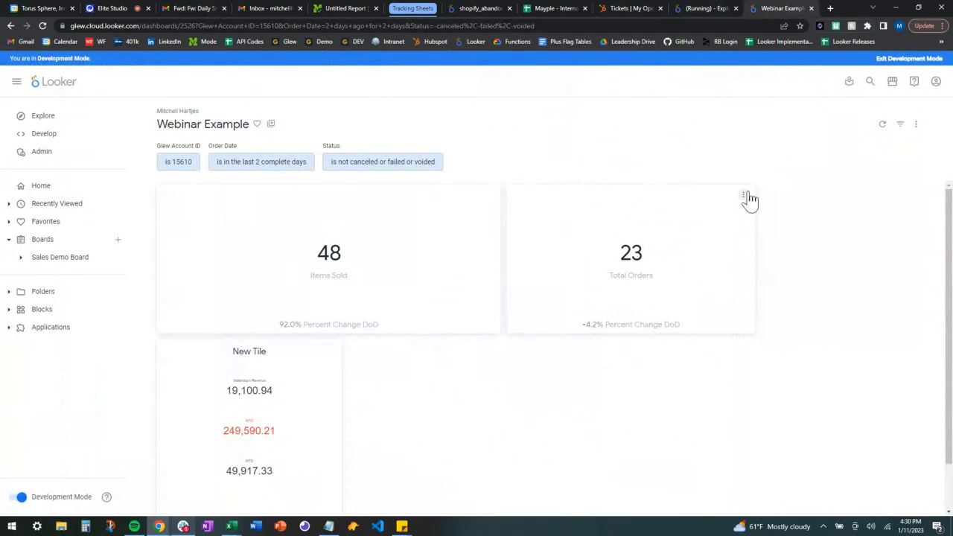
# Explore from the Total Orders tile and set its Order Date filter to the past 1 complete day.
pyautogui.click(743, 196)
pyautogui.click(737, 220)
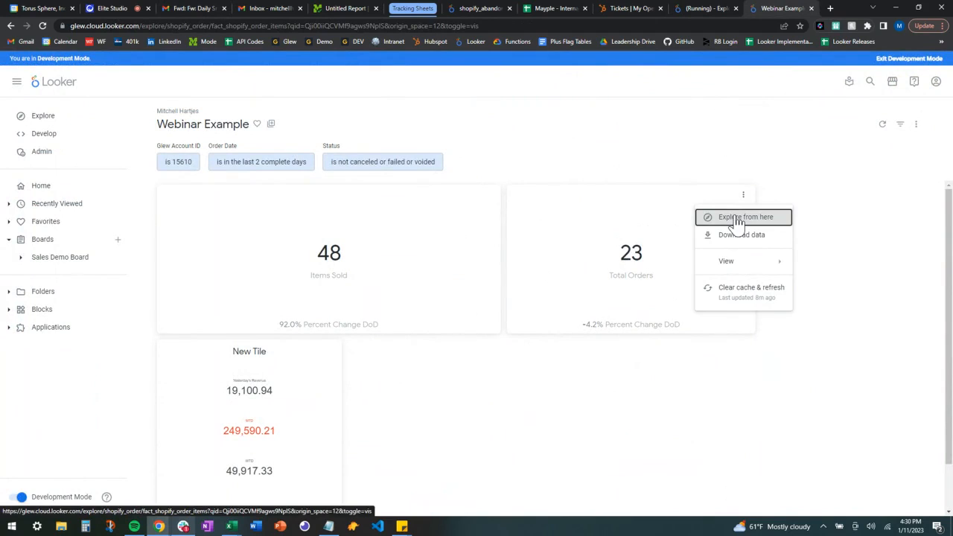
pyautogui.click(736, 219)
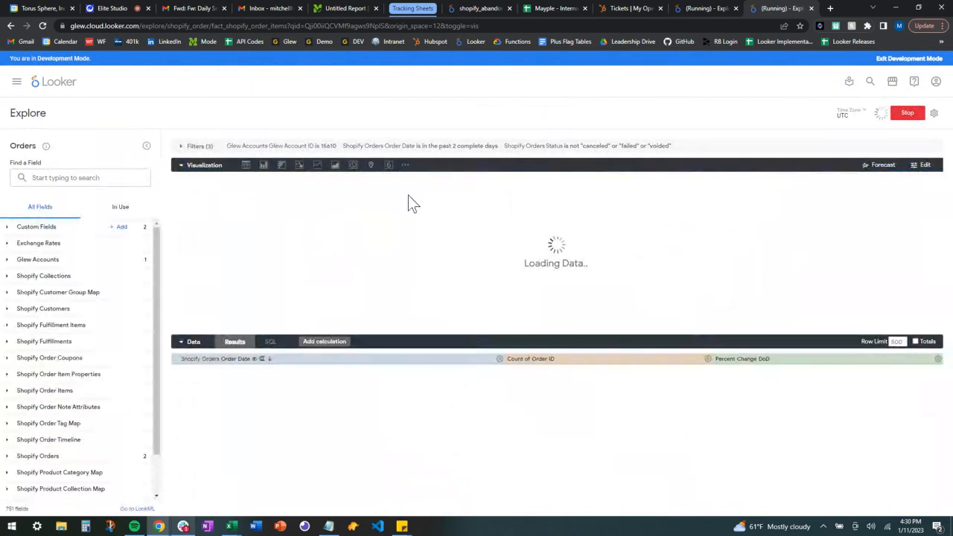
pyautogui.click(183, 149)
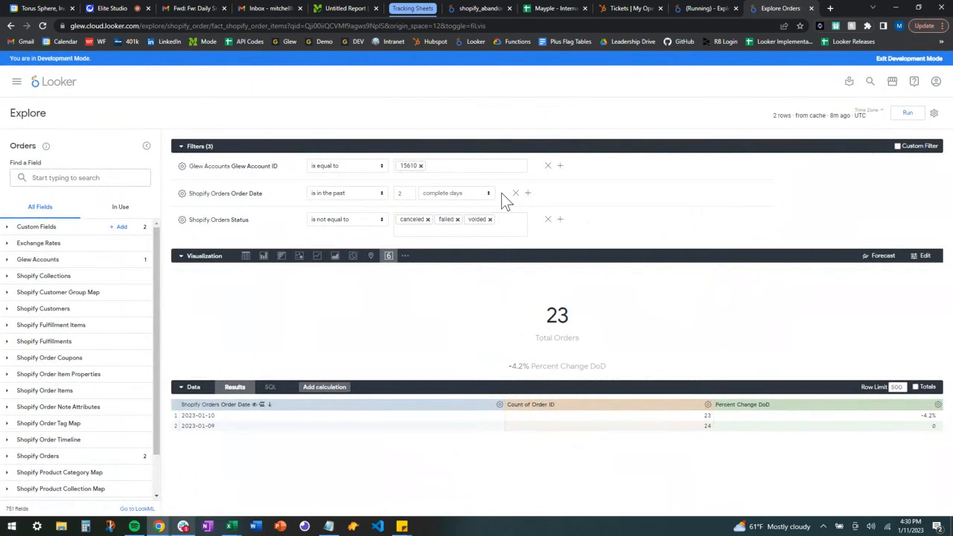
pyautogui.doubleClick(398, 194)
pyautogui.click(798, 194)
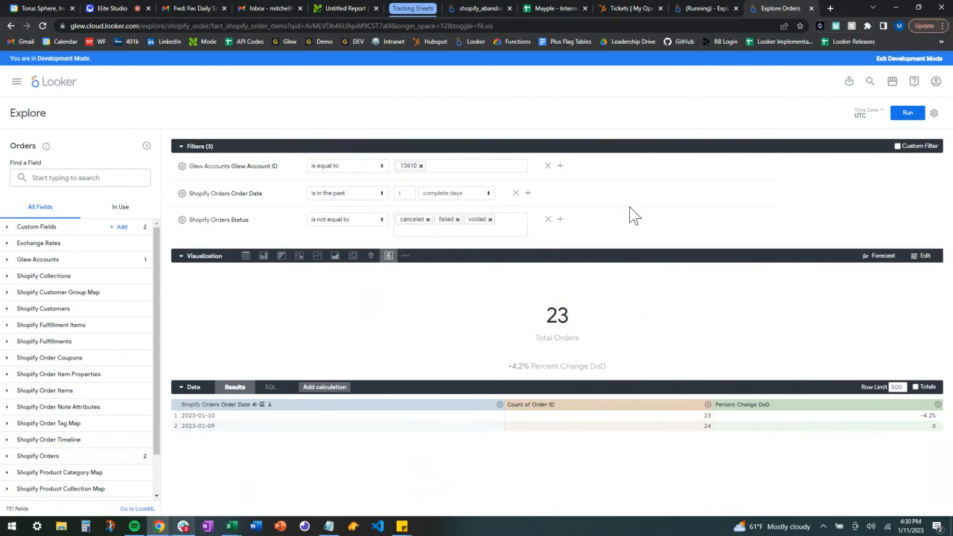
# Remove the Order Date, Count of Order ID and Percent Change DoD columns from the query, and switch the visualization to a table.
pyautogui.click(500, 405)
pyautogui.click(417, 280)
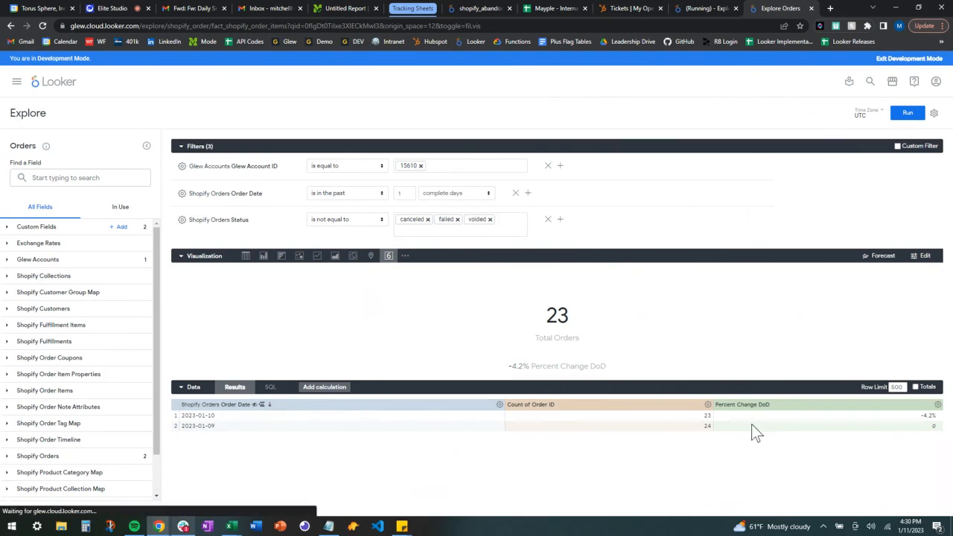
pyautogui.click(536, 405)
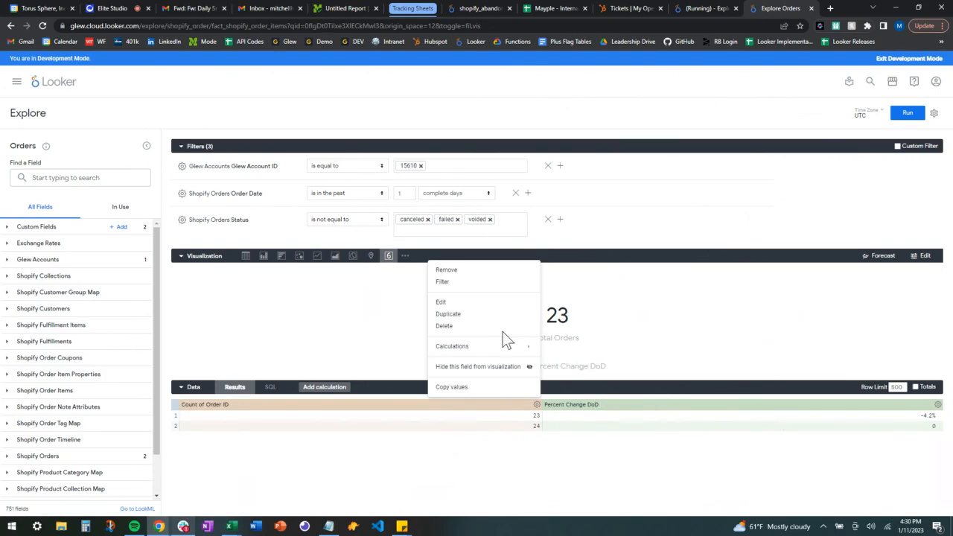
pyautogui.click(603, 315)
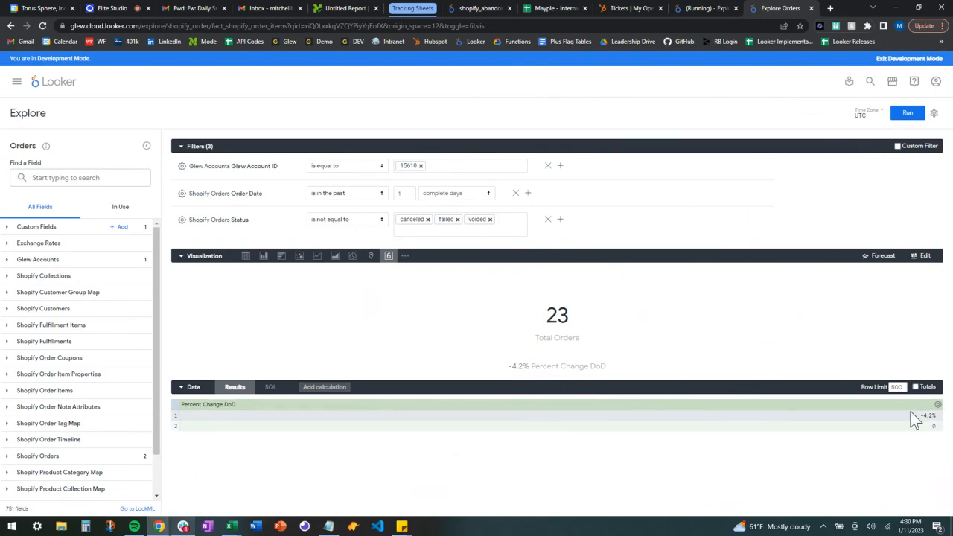
pyautogui.click(933, 407)
pyautogui.click(869, 283)
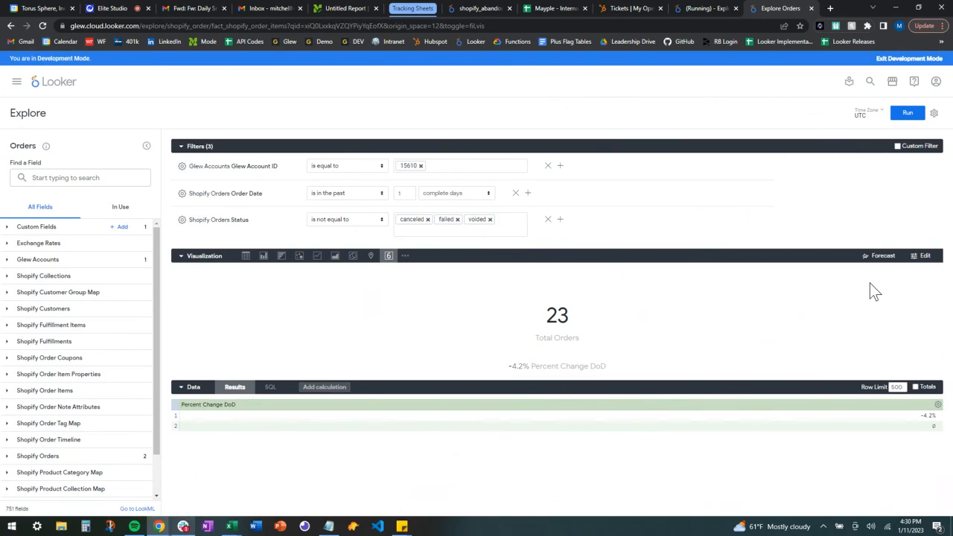
pyautogui.click(243, 259)
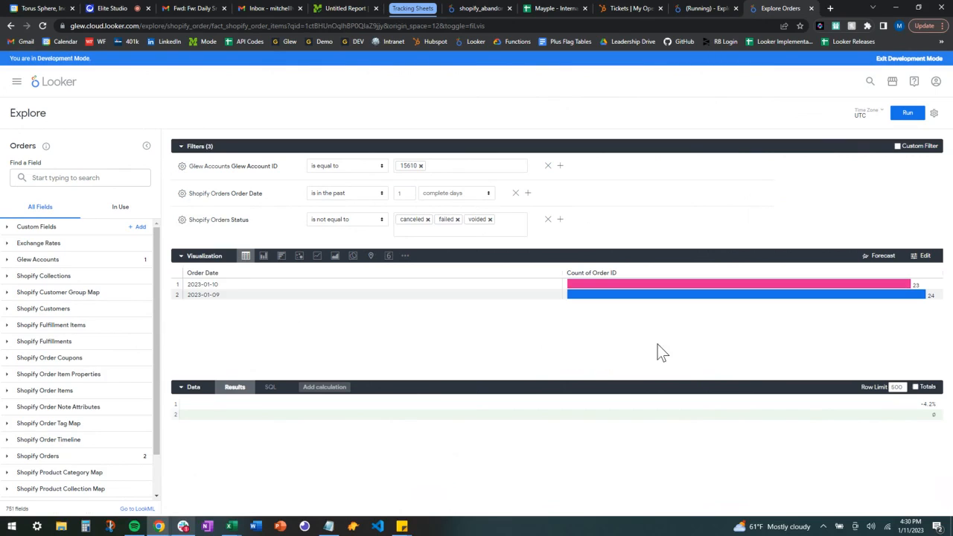
# Add the Base Name dimension from Shopify Products to the query.
pyautogui.click(9, 393)
pyautogui.scroll(-3, 58, 376)
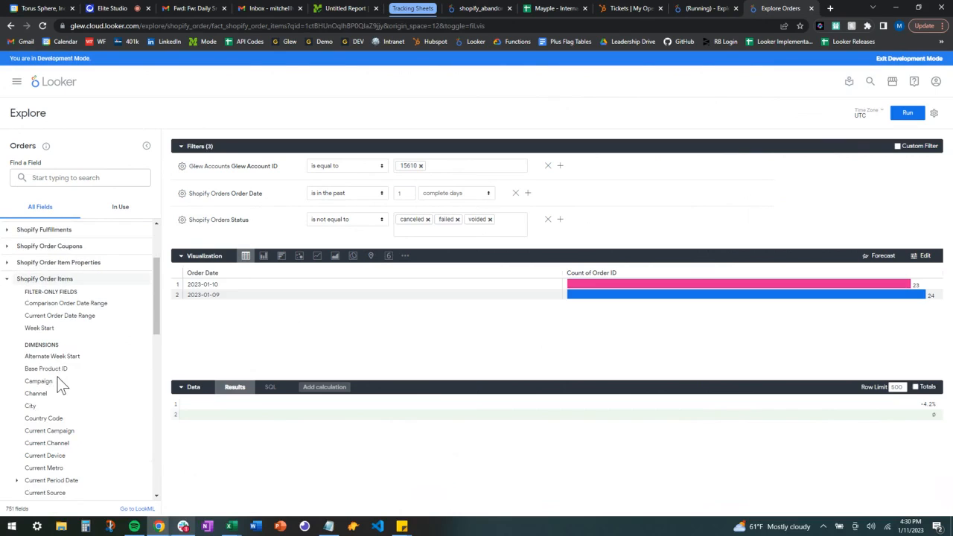
pyautogui.scroll(-3, 57, 377)
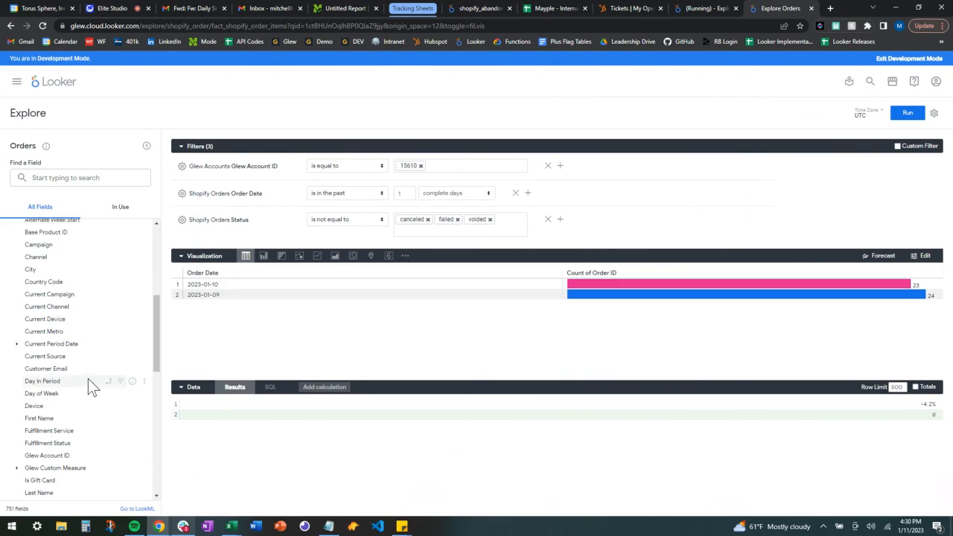
pyautogui.scroll(-3, 87, 378)
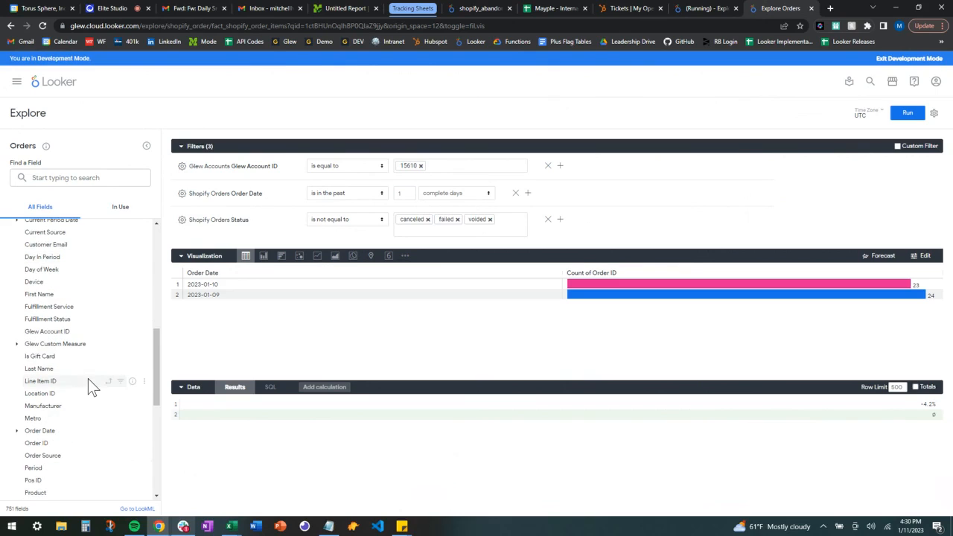
pyautogui.scroll(-5, 88, 378)
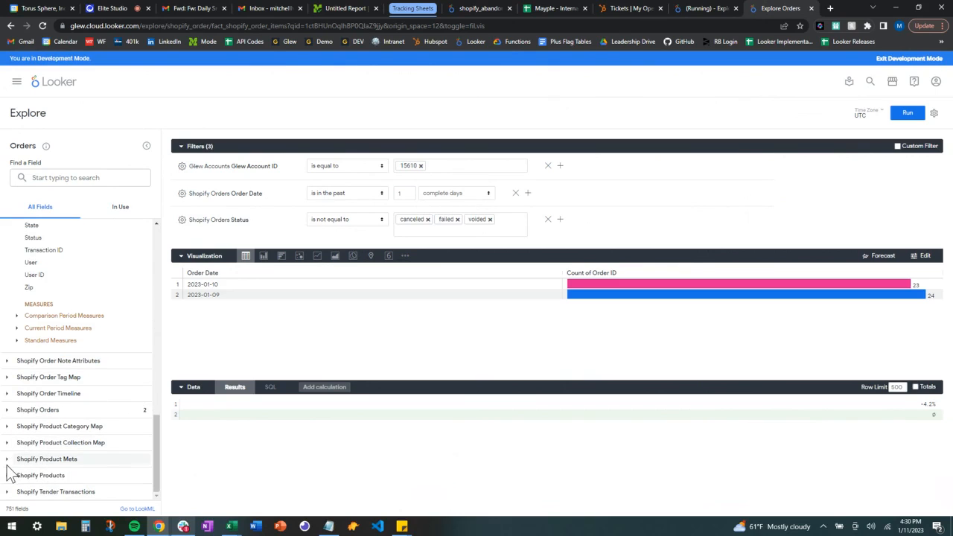
pyautogui.click(9, 475)
pyautogui.scroll(-5, 88, 425)
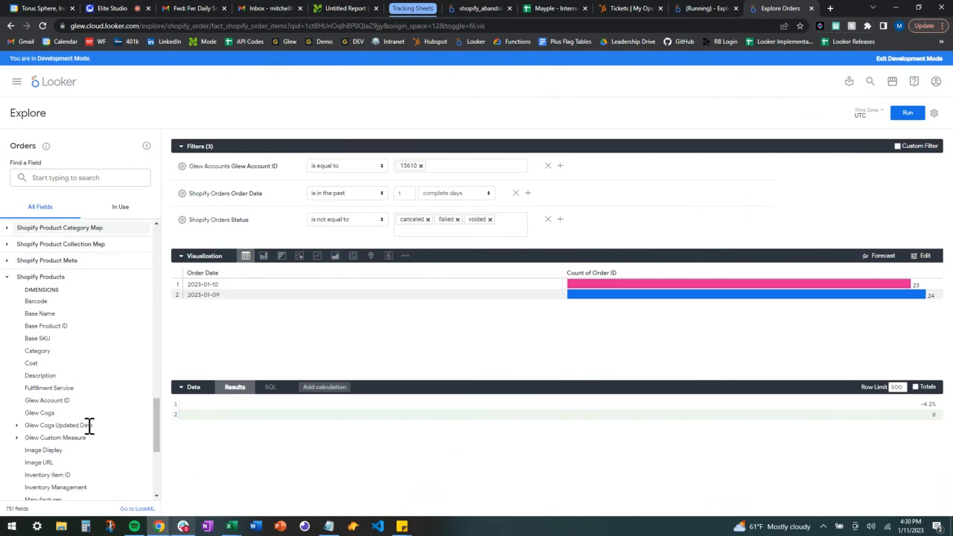
pyautogui.click(61, 313)
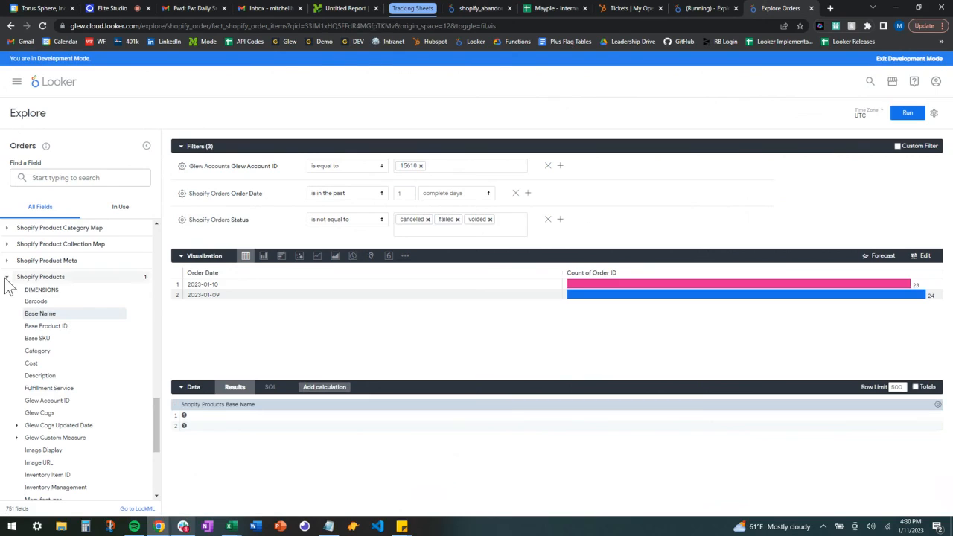
# Add the Sum of Quantity and Sum of Revenue standard measures from Shopify Order Items to the query.
pyautogui.click(9, 277)
pyautogui.scroll(10, 72, 379)
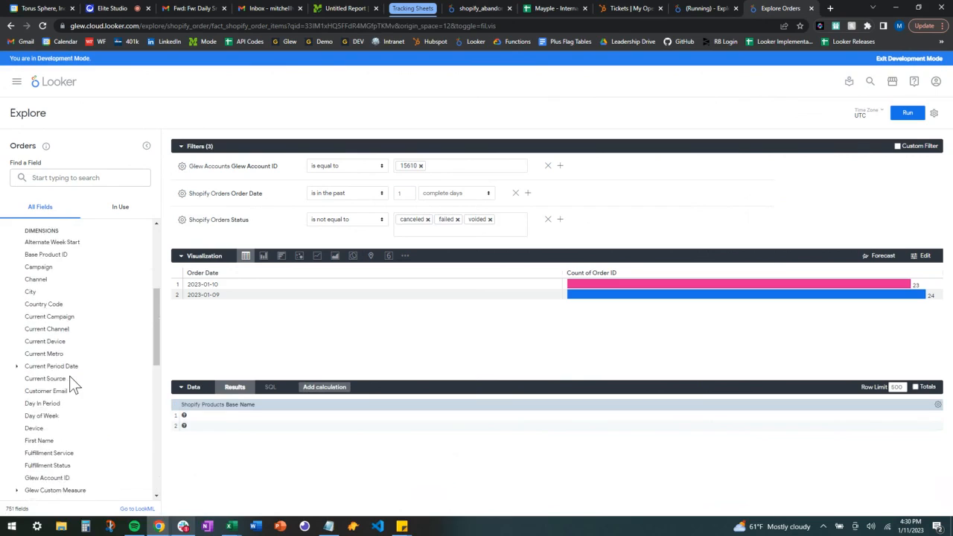
pyautogui.scroll(-10, 70, 376)
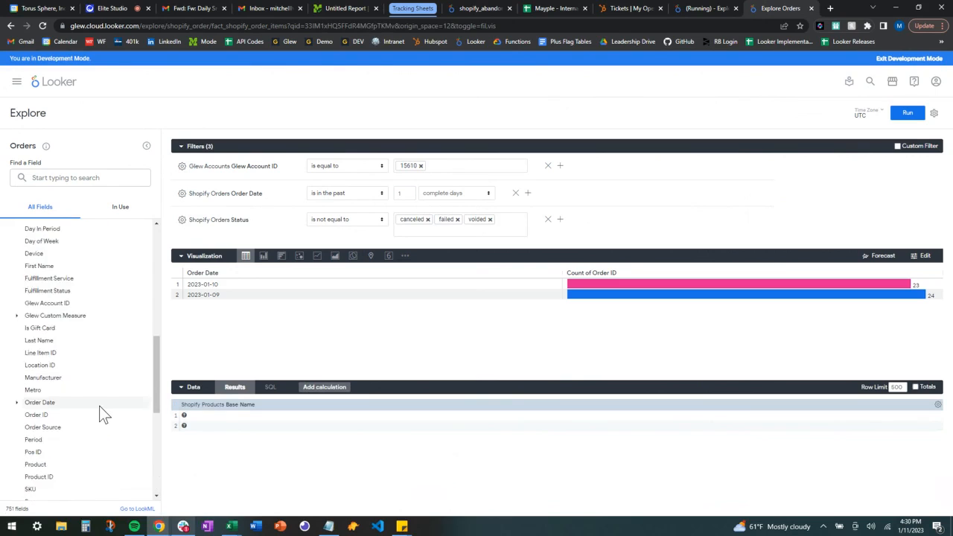
pyautogui.scroll(-1, 99, 405)
pyautogui.click(16, 402)
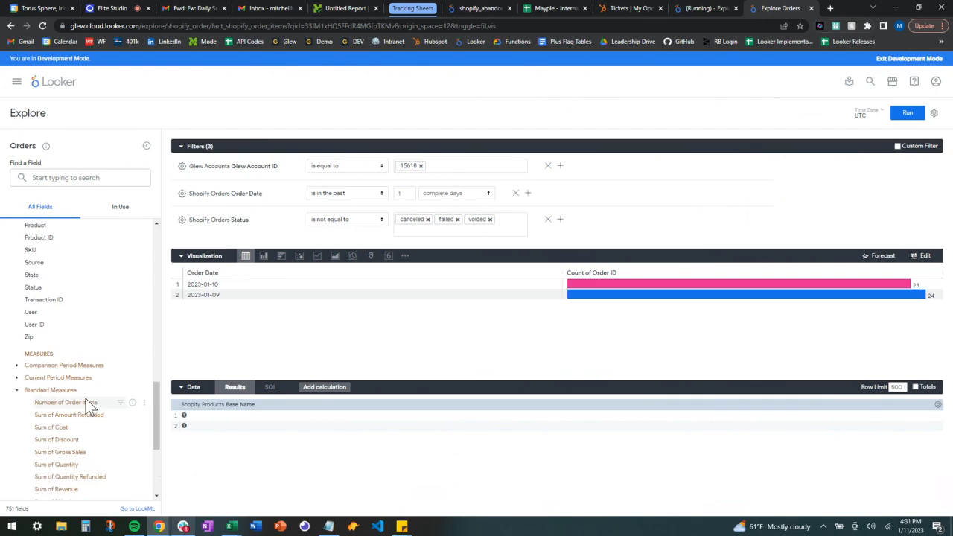
pyautogui.scroll(-1, 86, 399)
pyautogui.scroll(-3, 86, 398)
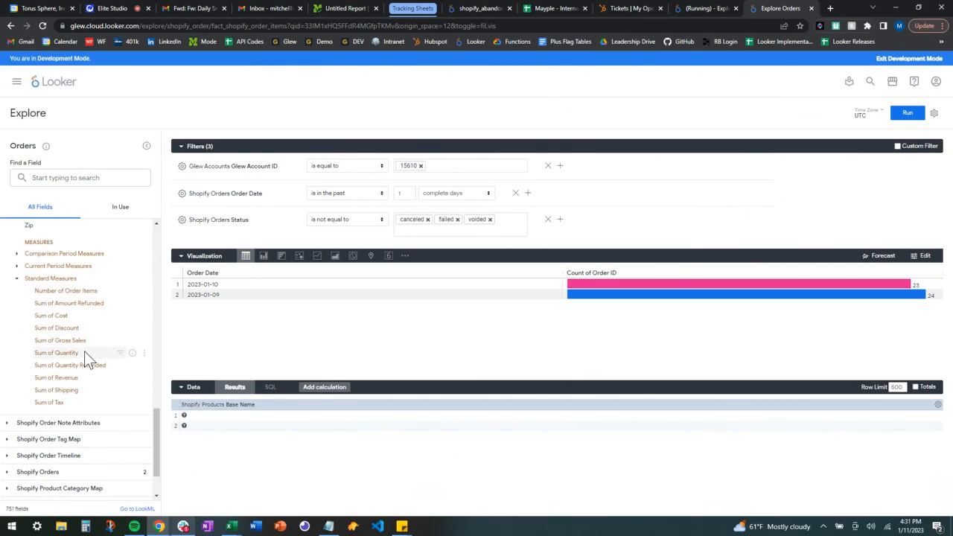
pyautogui.click(84, 352)
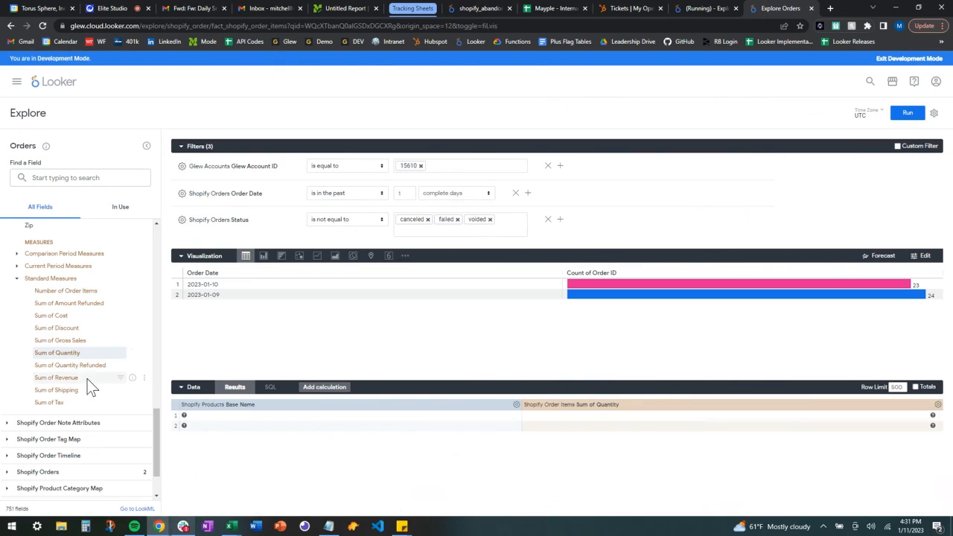
pyautogui.click(88, 378)
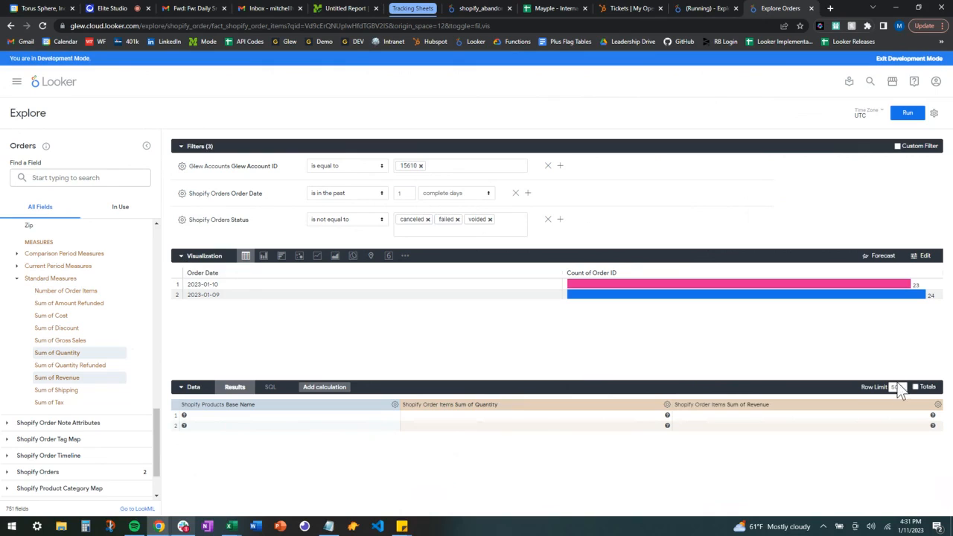
# Set the row limit to 5, run the query, and collapse the standard measures group.
pyautogui.moveTo(895, 387); pyautogui.dragTo(920, 395)
pyautogui.click(907, 115)
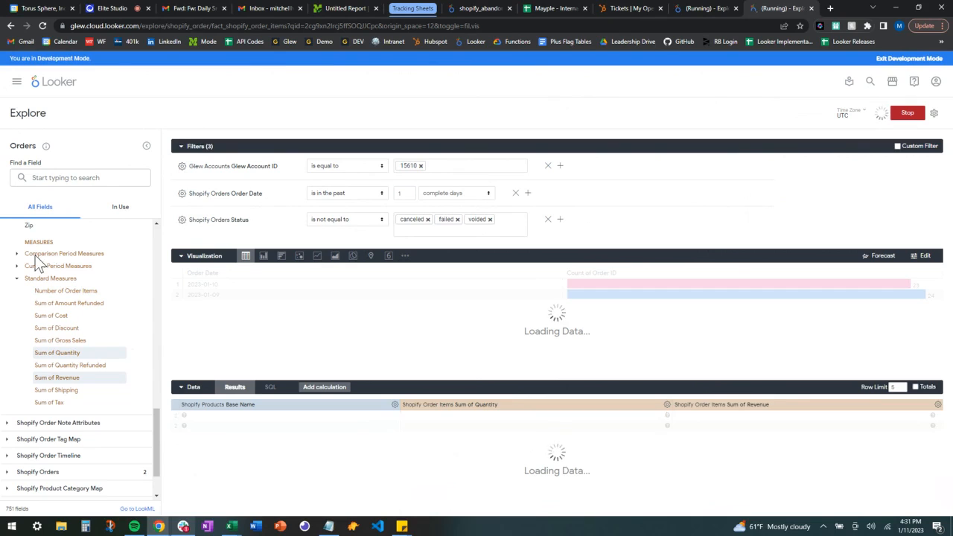
pyautogui.click(16, 280)
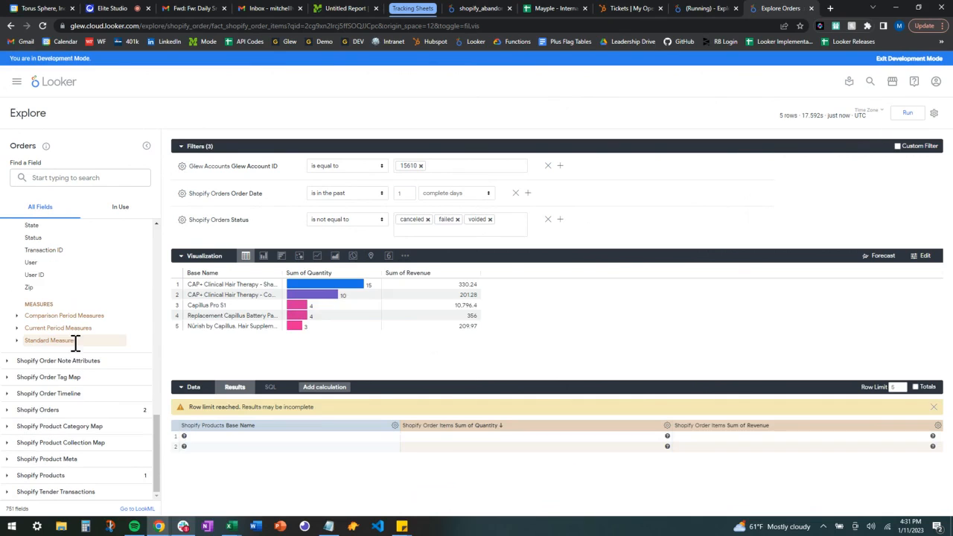
pyautogui.scroll(4, 77, 356)
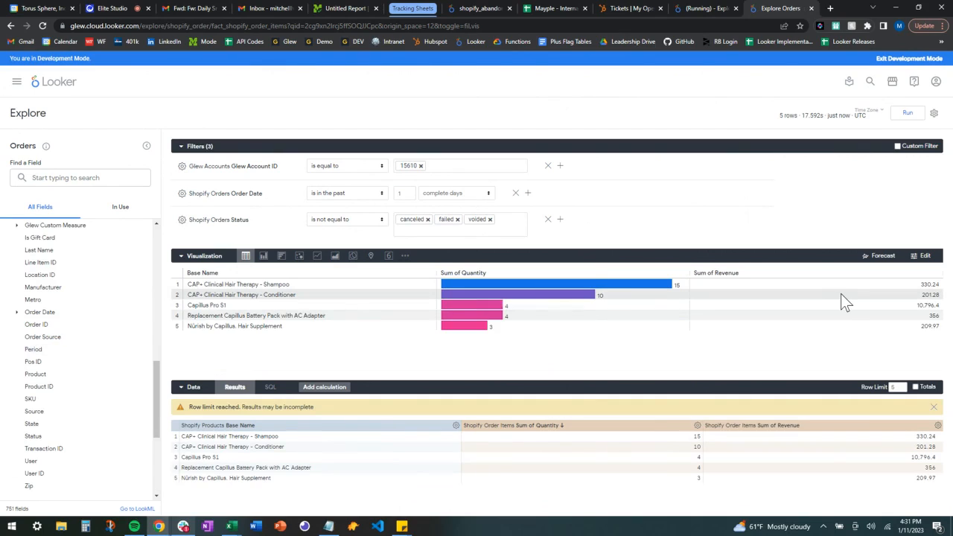
pyautogui.click(937, 425)
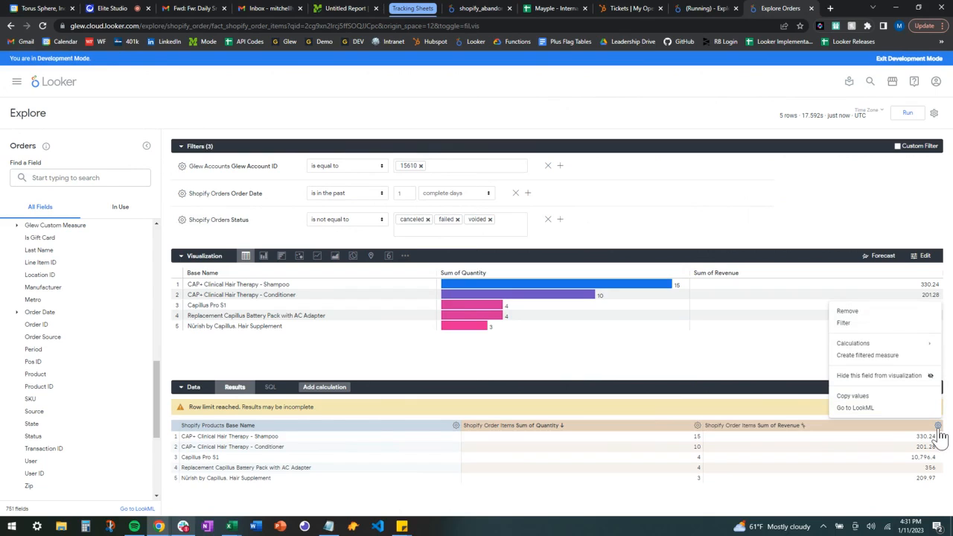
pyautogui.moveTo(894, 348)
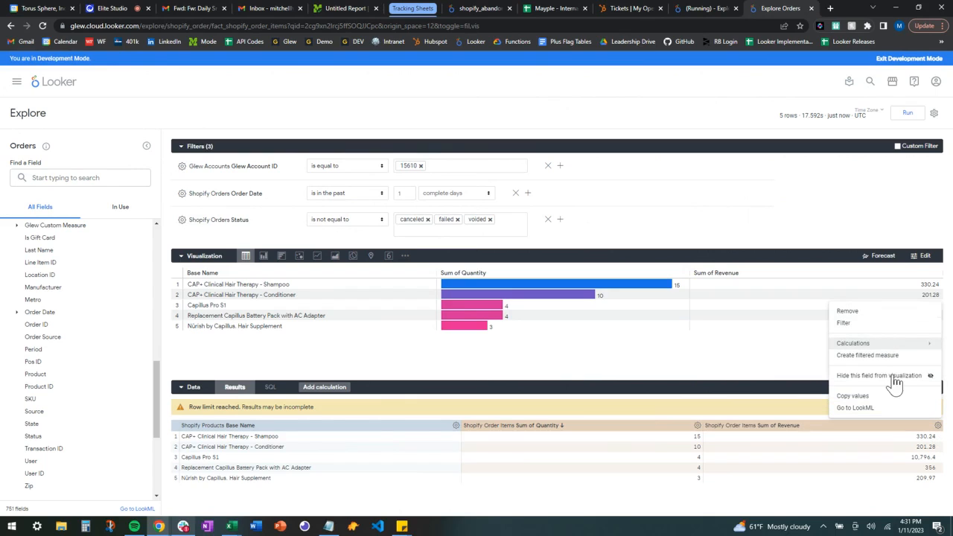
pyautogui.click(927, 286)
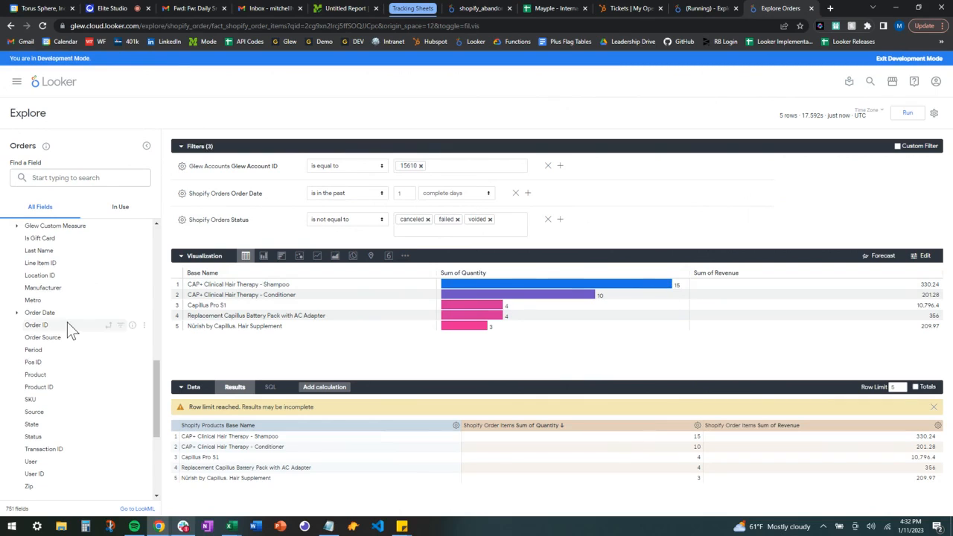
# Add the Image Display dimension from Shopify Products to the query.
pyautogui.scroll(10, 67, 323)
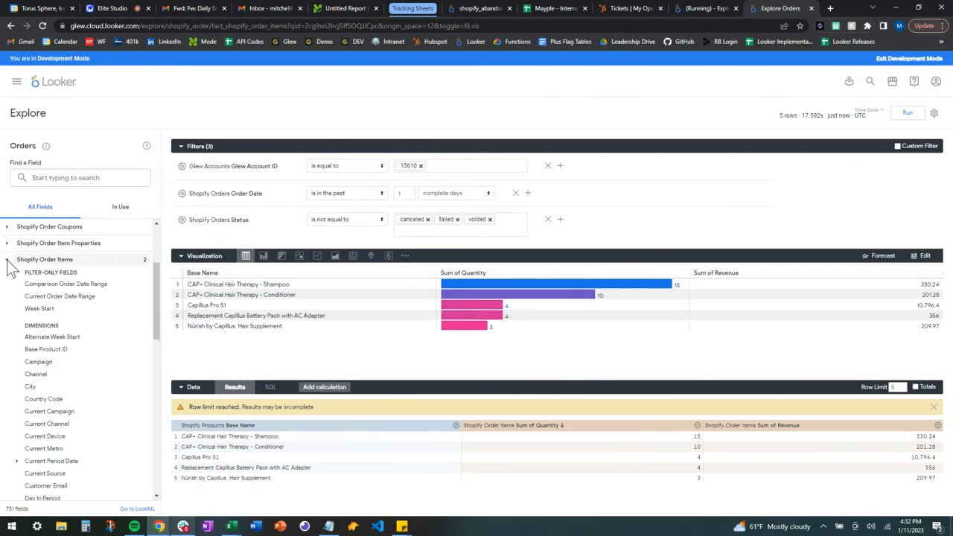
pyautogui.click(8, 260)
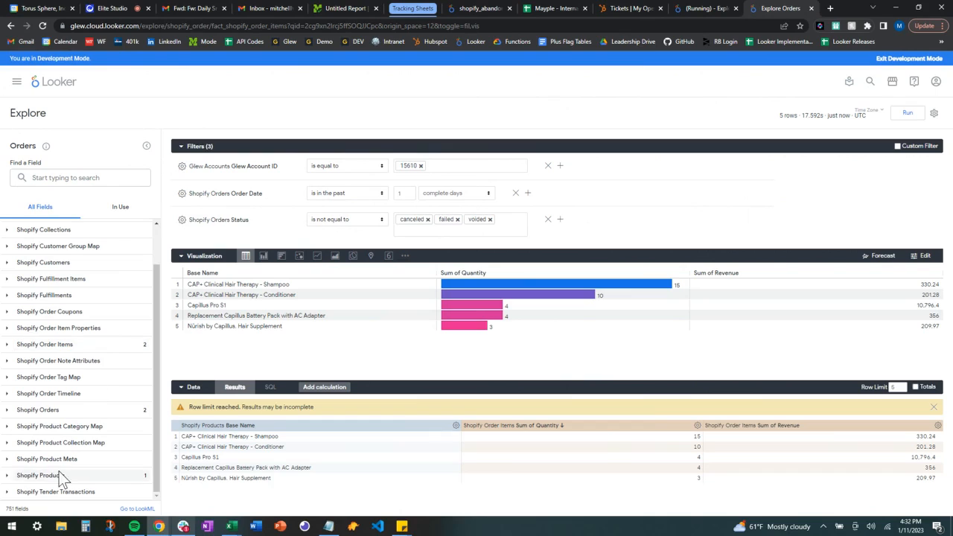
pyautogui.click(9, 477)
pyautogui.scroll(-3, 64, 428)
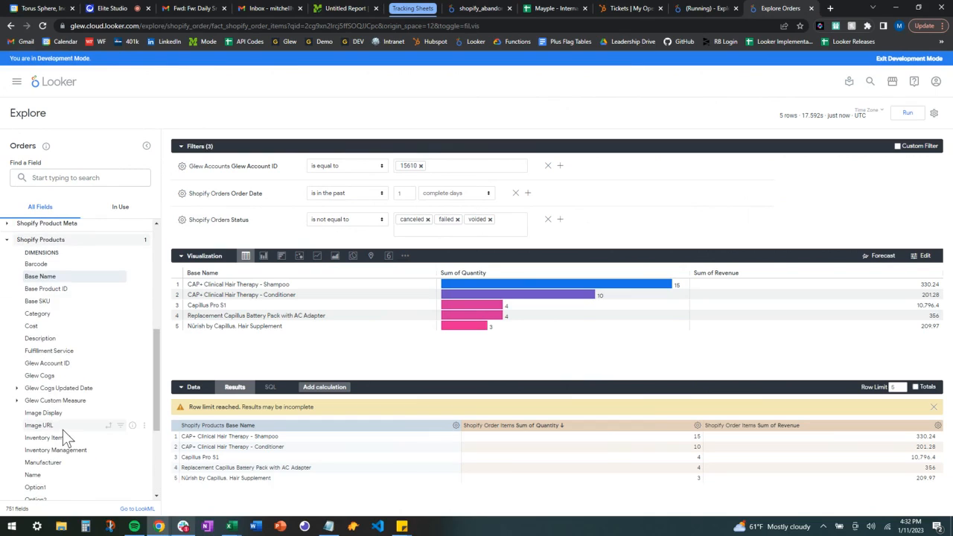
pyautogui.scroll(-2, 41, 335)
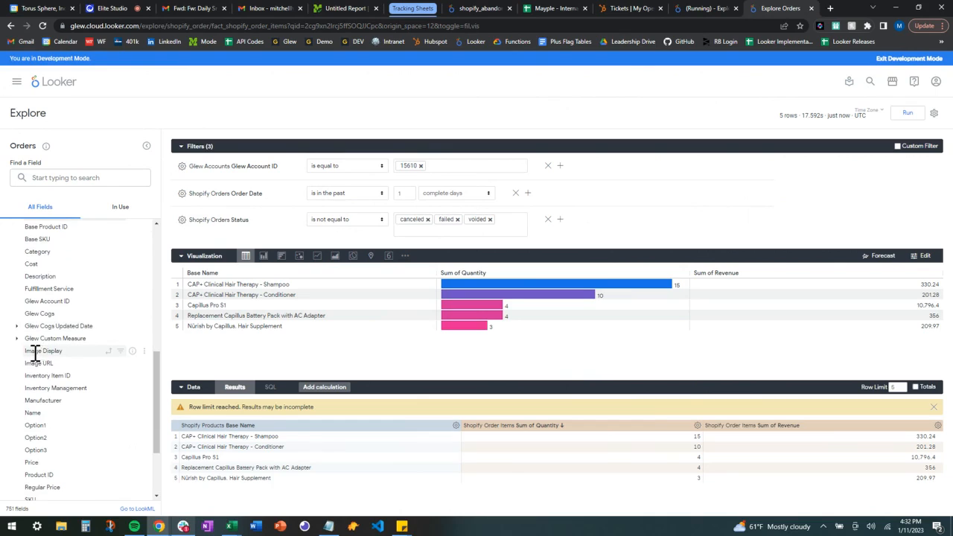
pyautogui.click(67, 353)
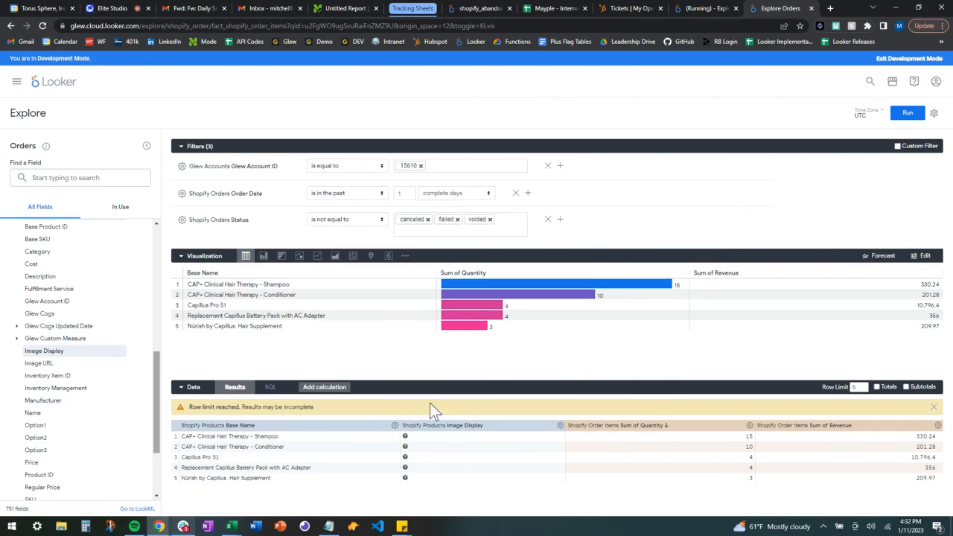
# Move the Image Display column ahead of Base Name, run the query, and review the product images in the results.
pyautogui.moveTo(514, 436); pyautogui.dragTo(264, 435)
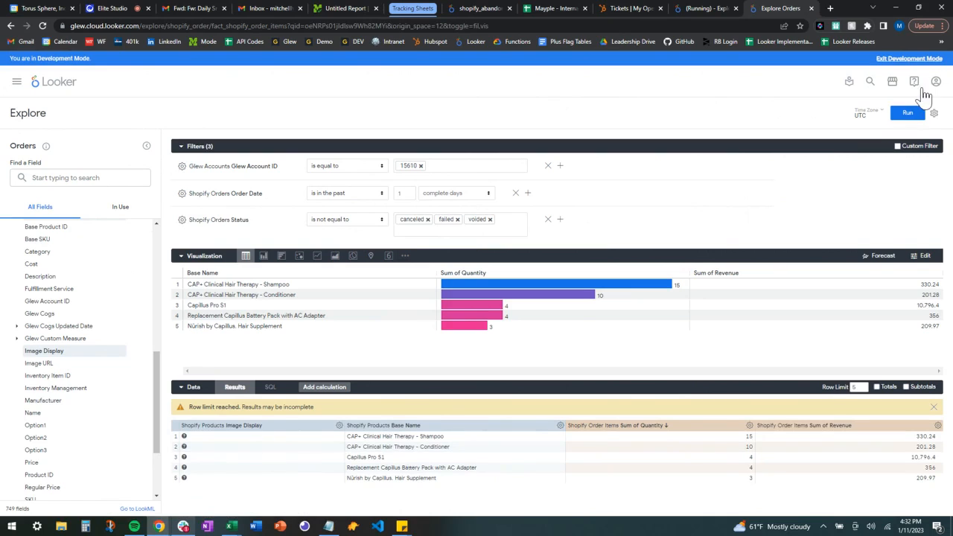
pyautogui.click(907, 117)
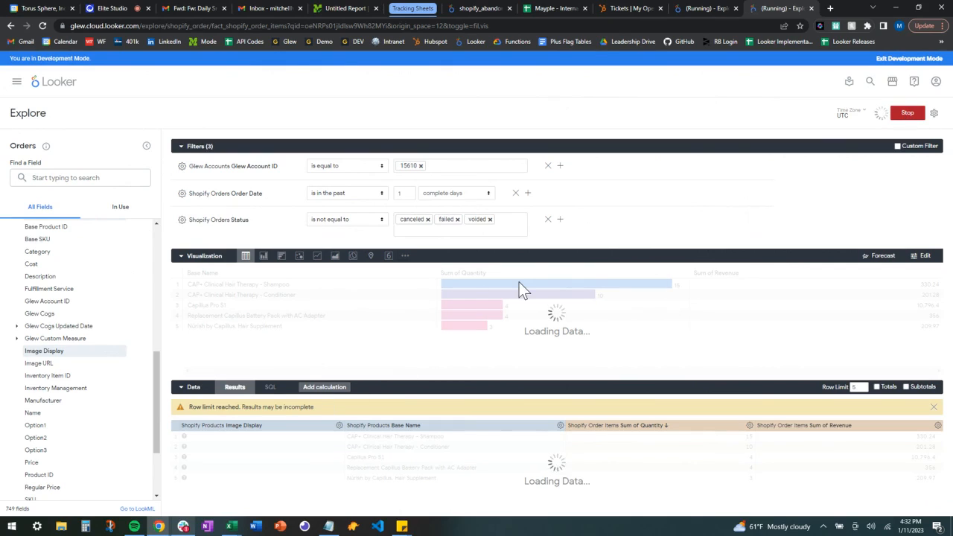
pyautogui.click(174, 12)
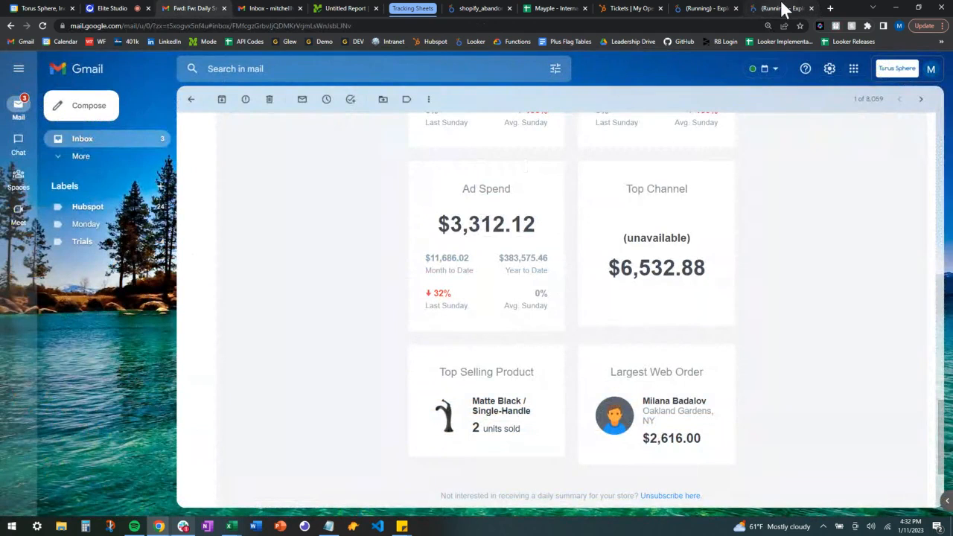
pyautogui.click(780, 8)
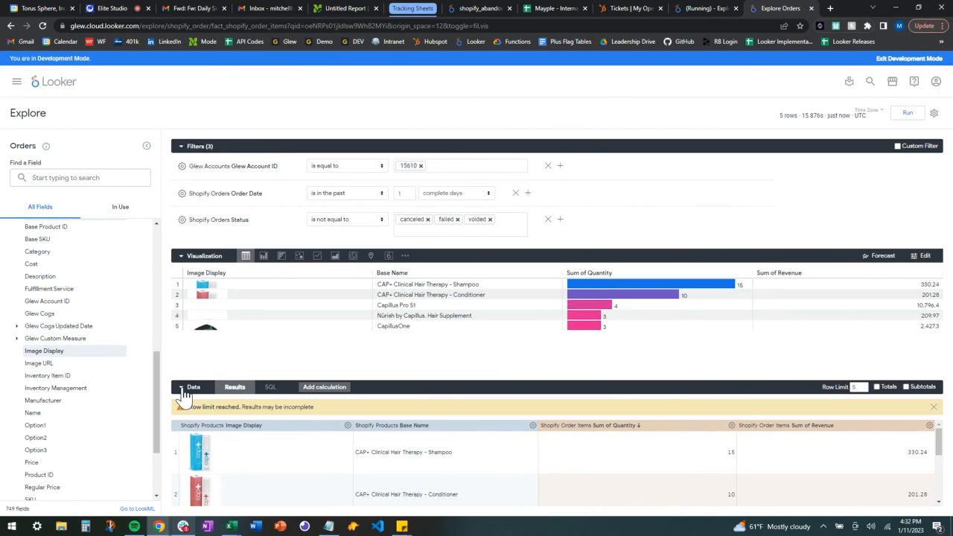
pyautogui.scroll(-2, 355, 439)
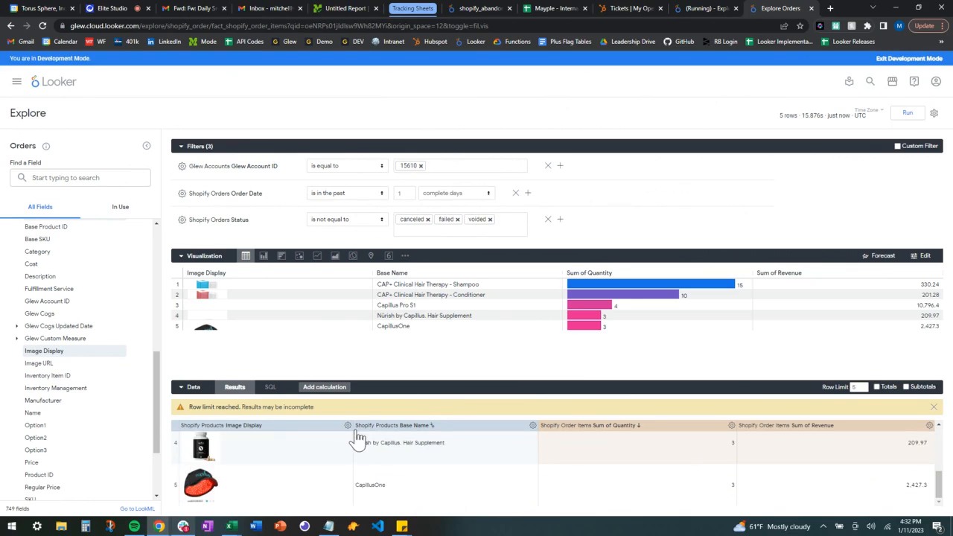
# Collapse the data section and save the table as a new tile on the Webinar Example dashboard.
pyautogui.click(184, 388)
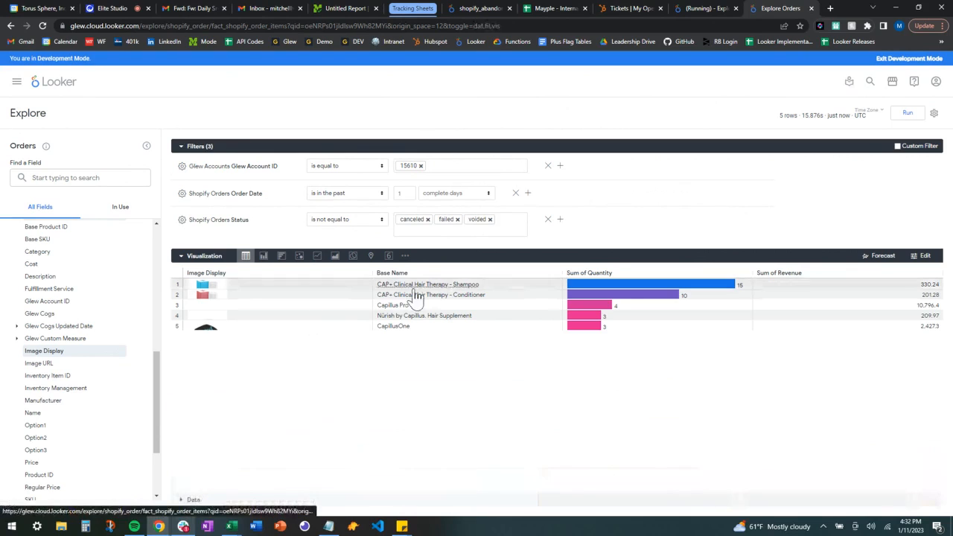
pyautogui.click(933, 112)
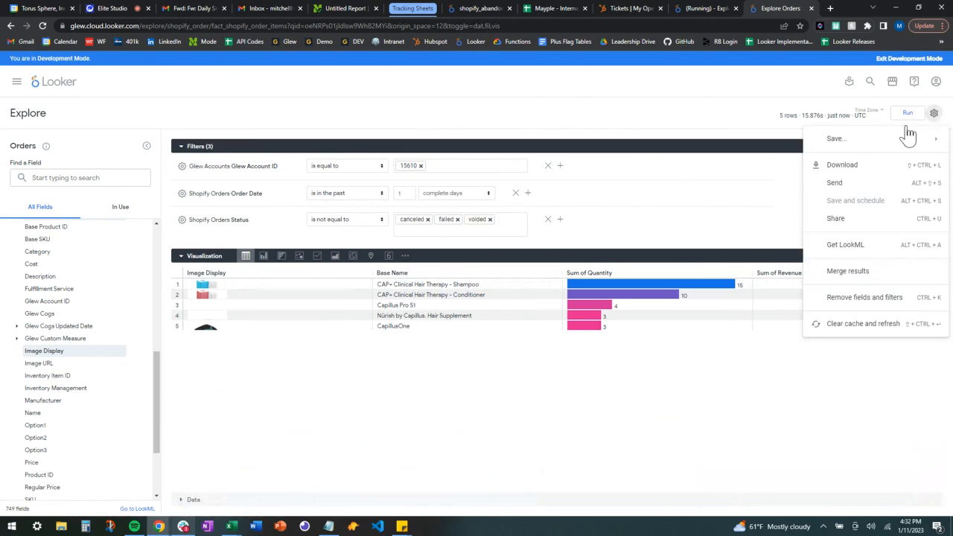
pyautogui.moveTo(864, 141)
pyautogui.click(752, 160)
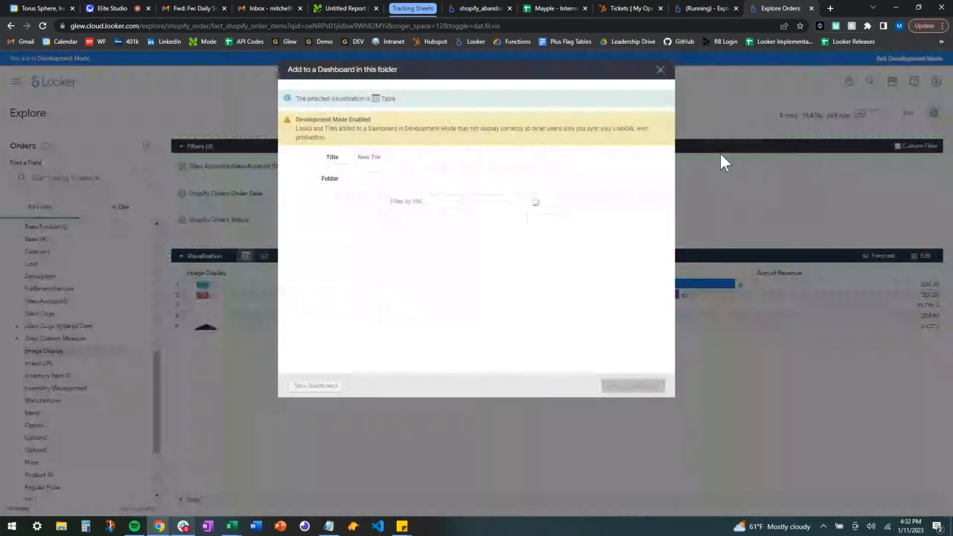
pyautogui.click(429, 335)
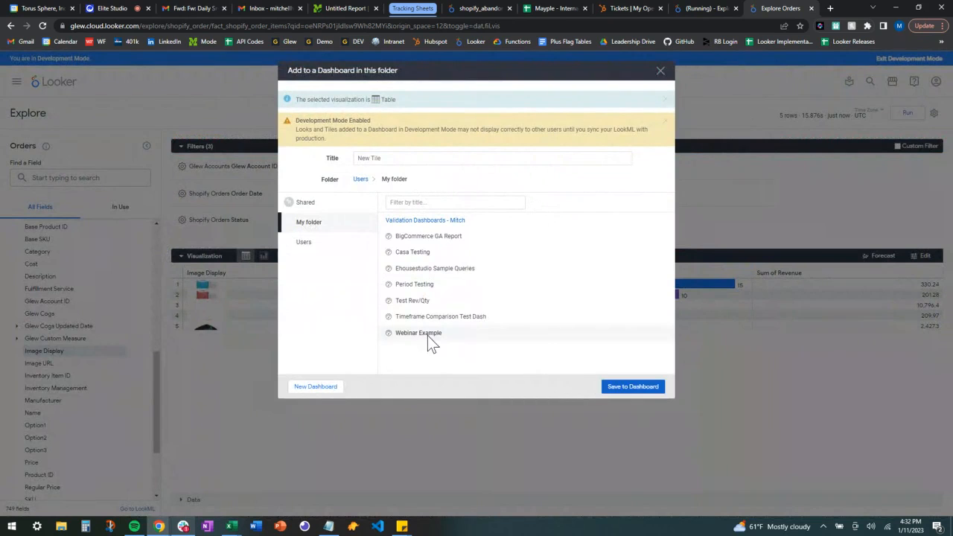
pyautogui.click(631, 388)
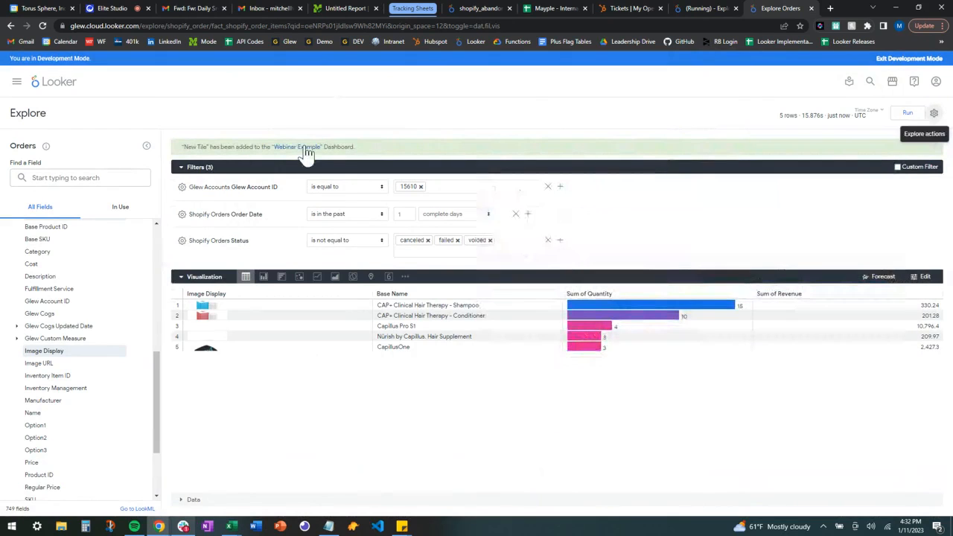
# Open the Webinar Example dashboard, reload it, and put it into edit mode.
pyautogui.click(300, 151)
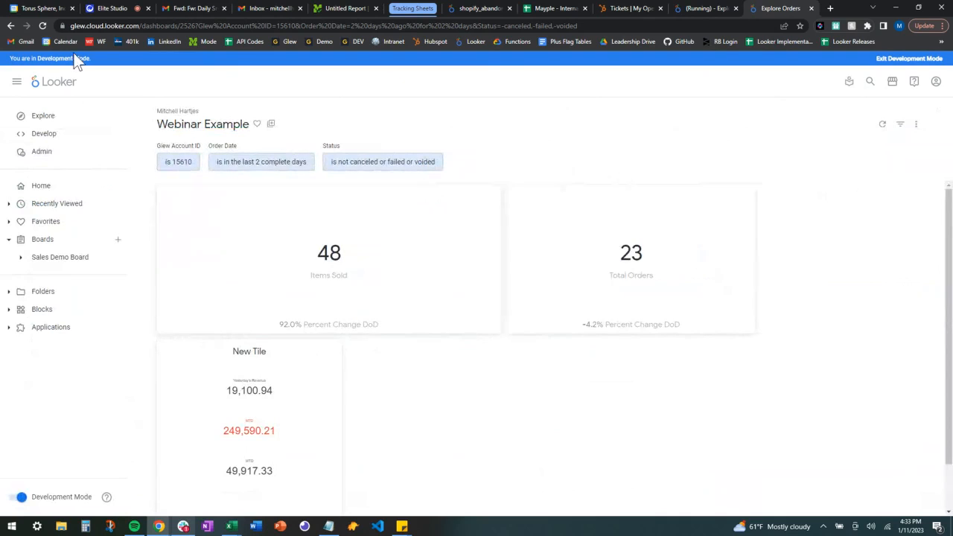
pyautogui.click(43, 25)
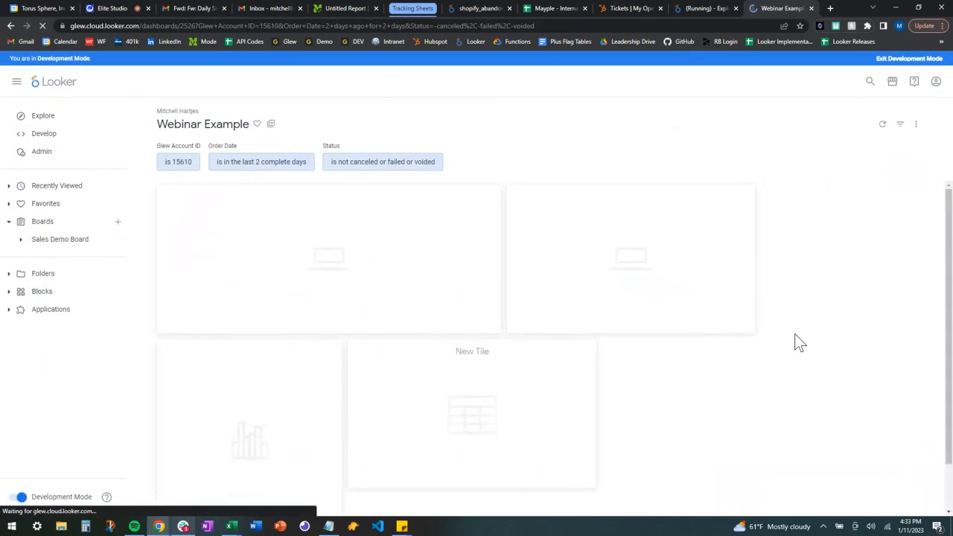
pyautogui.click(915, 126)
pyautogui.click(856, 176)
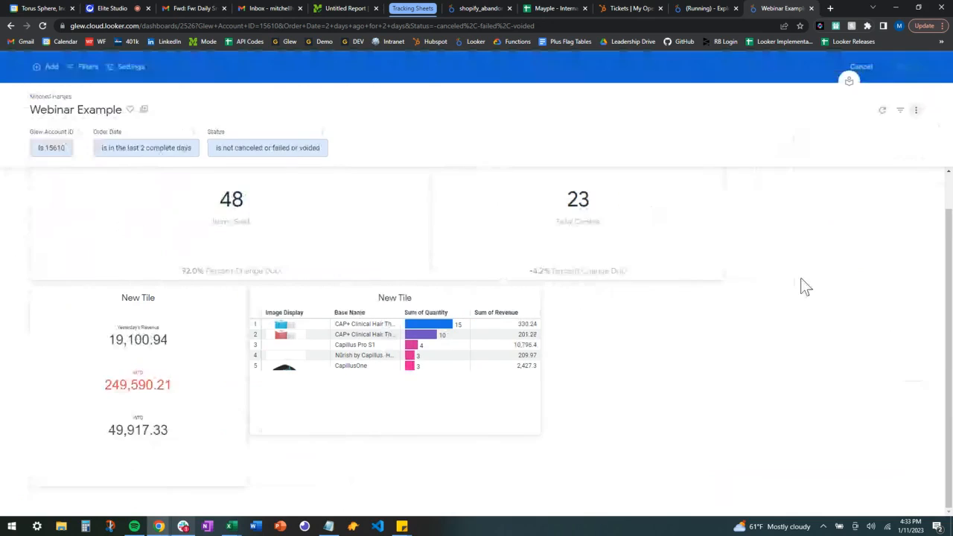
# Enlarge the products table tile so it fills the space beside the revenue tile and extends below it.
pyautogui.moveTo(538, 432); pyautogui.dragTo(929, 496)
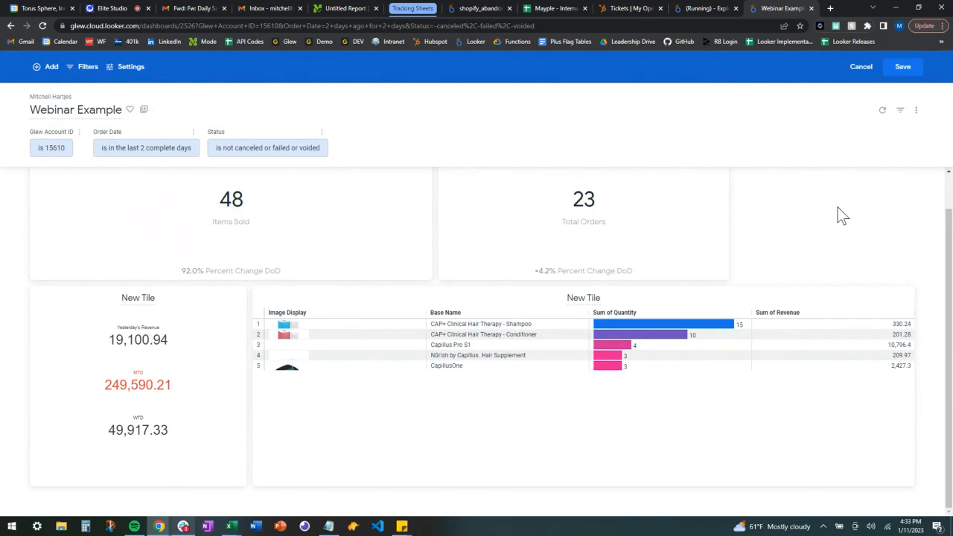
pyautogui.moveTo(911, 484); pyautogui.dragTo(917, 517)
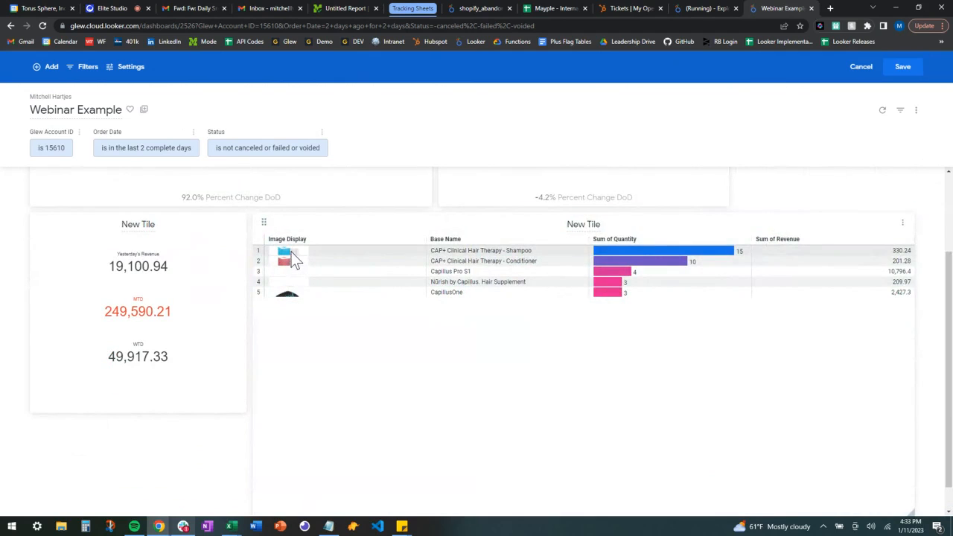
pyautogui.click(697, 9)
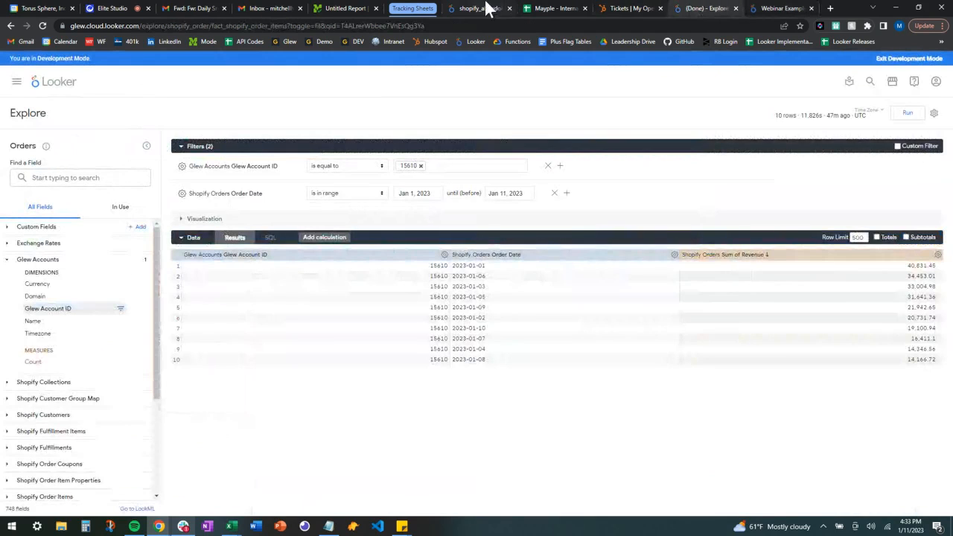
pyautogui.click(778, 8)
pyautogui.click(904, 74)
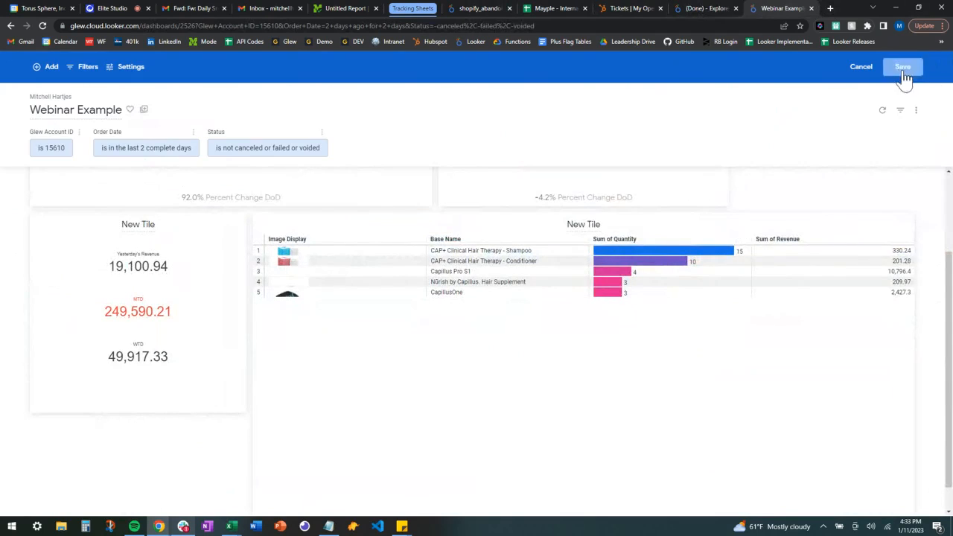
# Open the products table tile for editing and examine its series, formatting and plot settings for a way to enlarge the images.
pyautogui.click(902, 222)
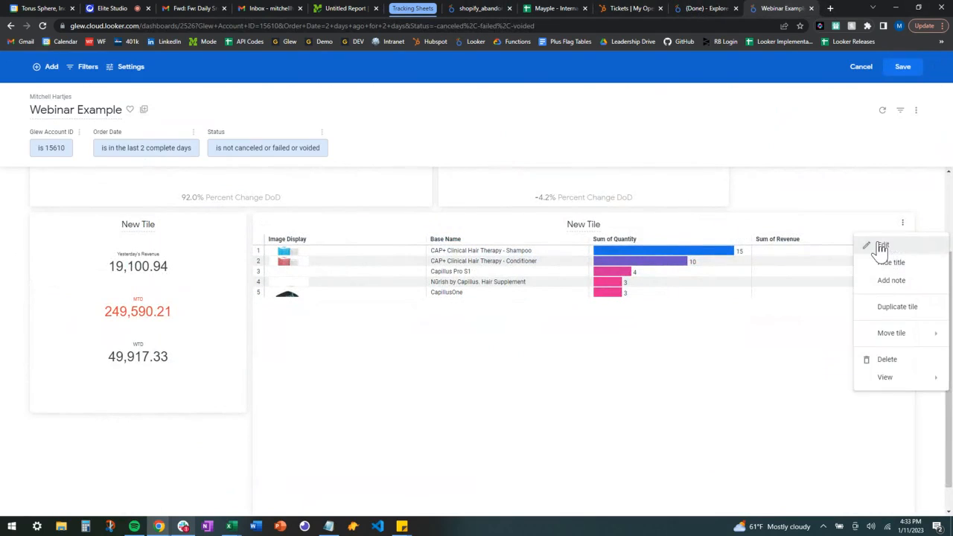
pyautogui.click(869, 246)
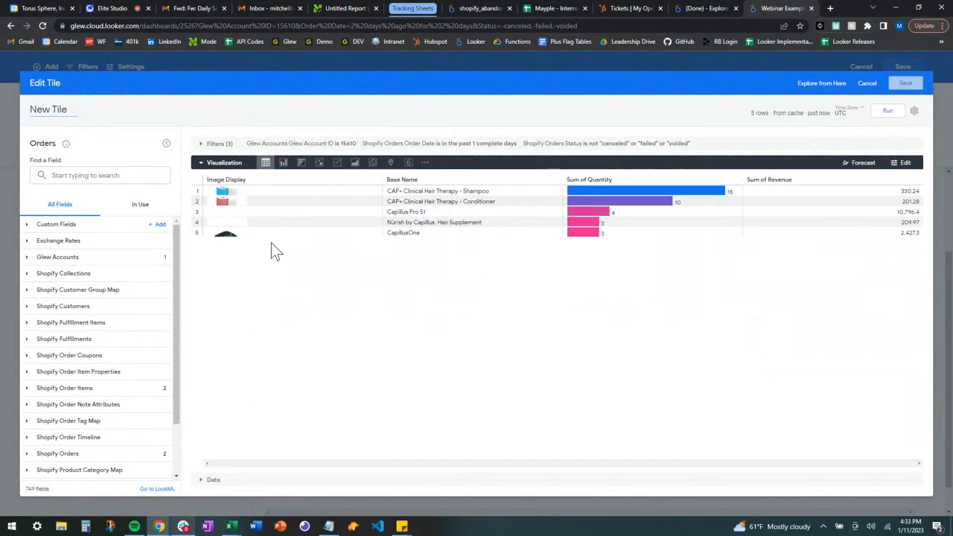
pyautogui.click(902, 164)
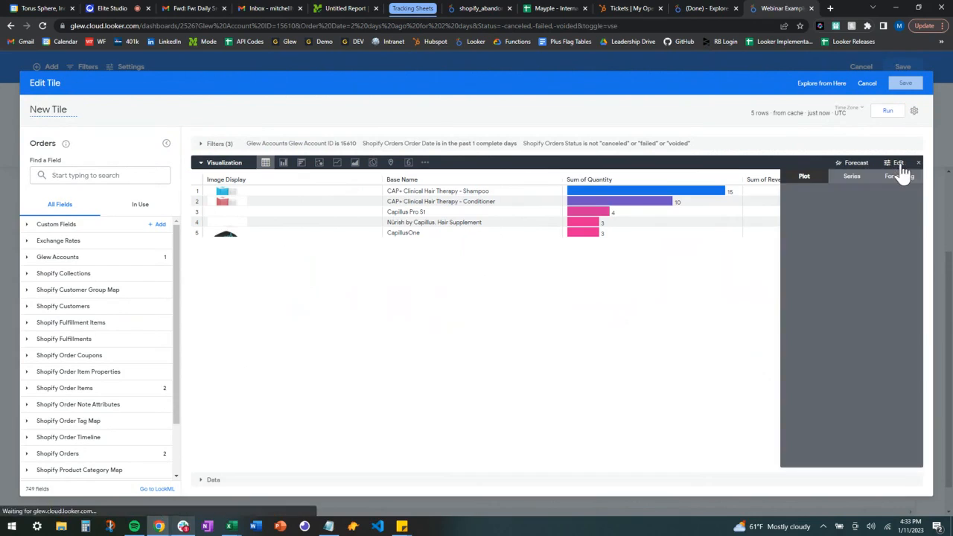
pyautogui.click(849, 178)
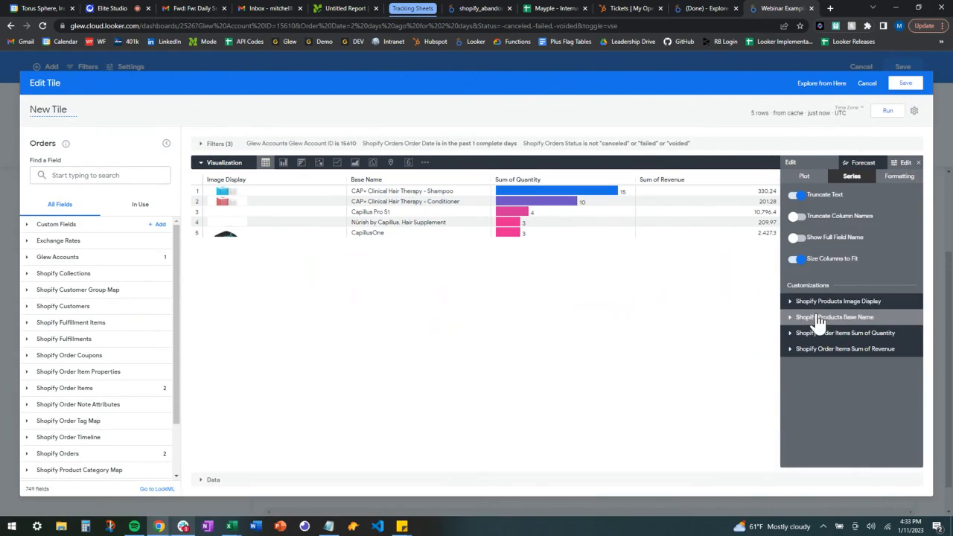
pyautogui.click(793, 302)
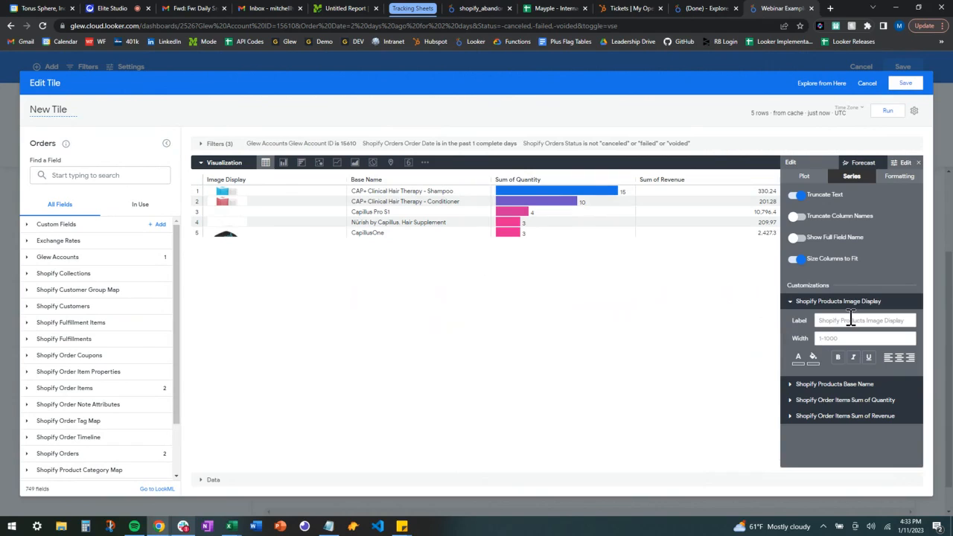
pyautogui.click(900, 180)
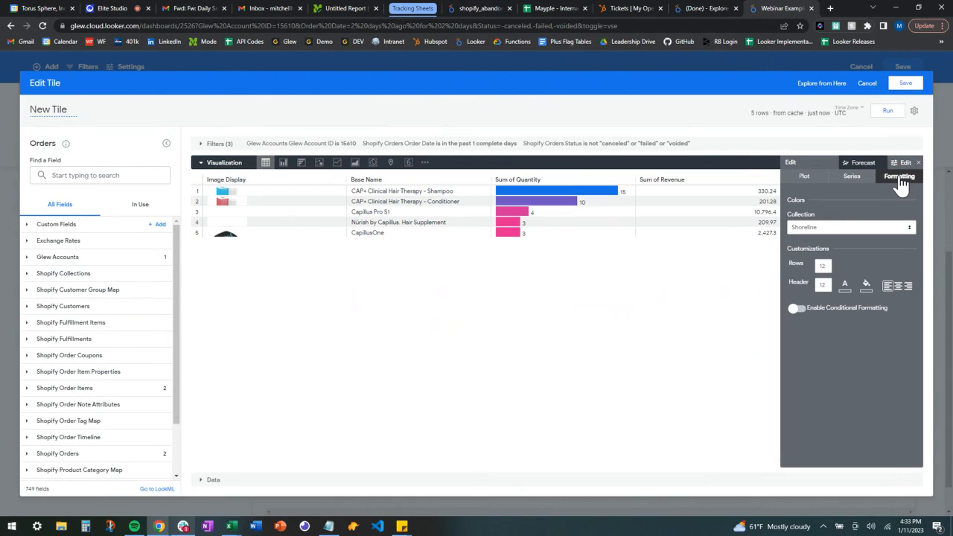
pyautogui.click(805, 179)
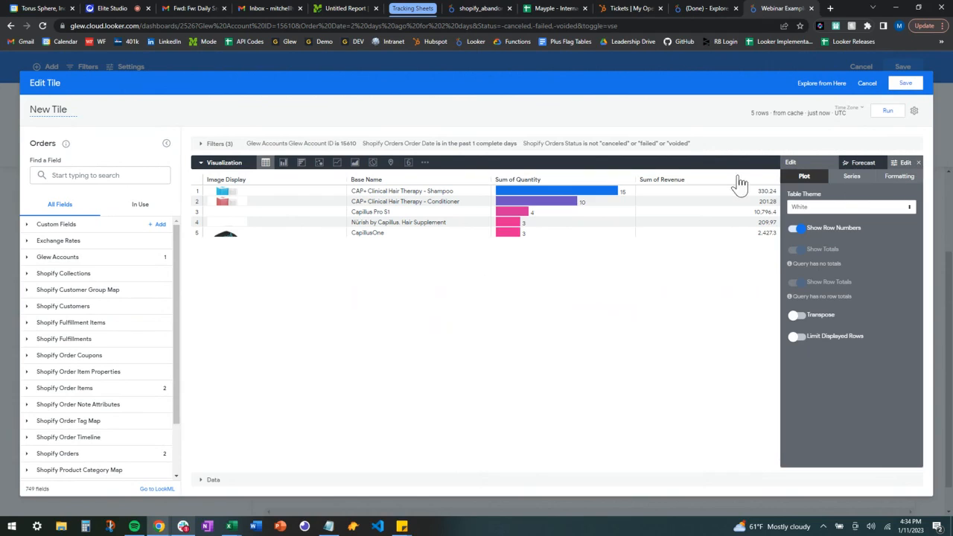
# Change the tile's visualization to Table (Legacy) and save the tile.
pyautogui.click(424, 163)
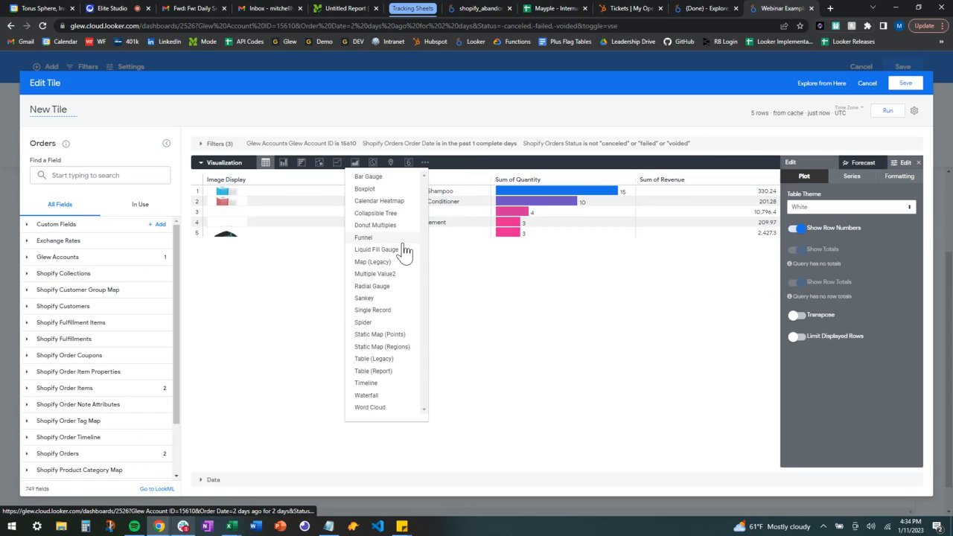
pyautogui.click(376, 359)
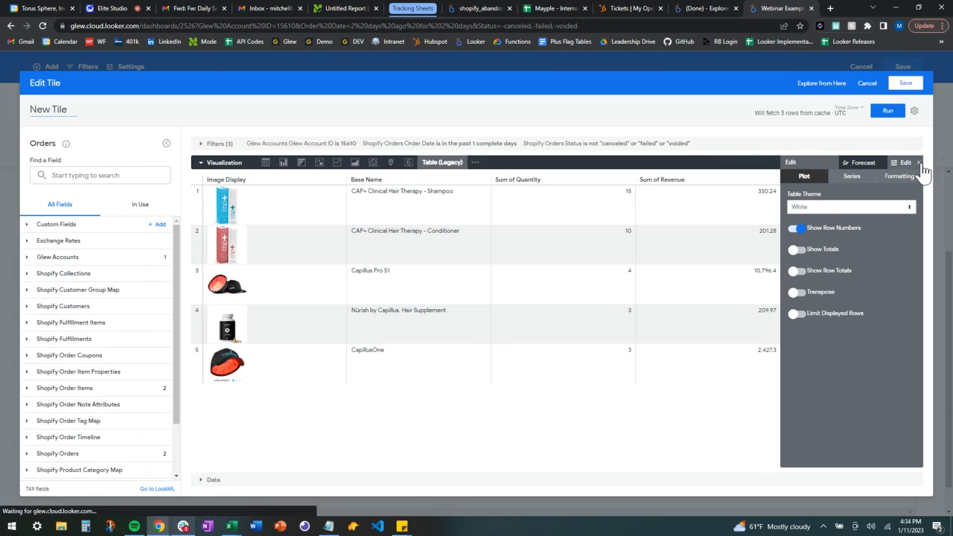
pyautogui.click(919, 166)
pyautogui.click(907, 84)
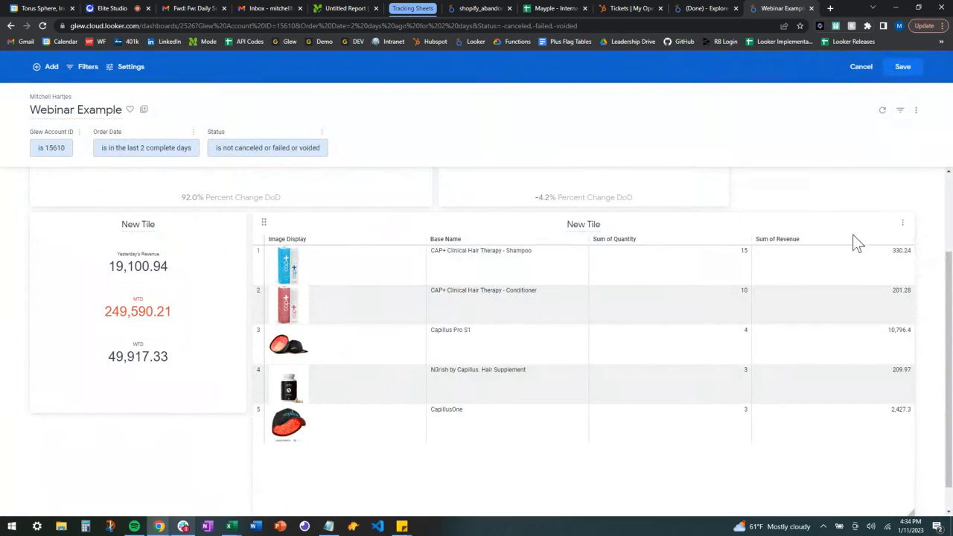
# Save the edited Webinar Example dashboard.
pyautogui.scroll(2, 296, 431)
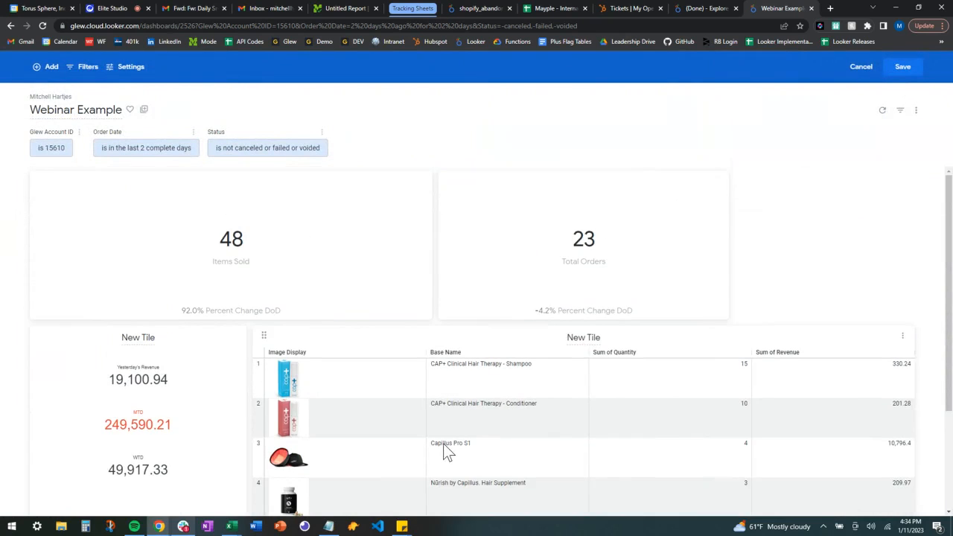
pyautogui.click(904, 67)
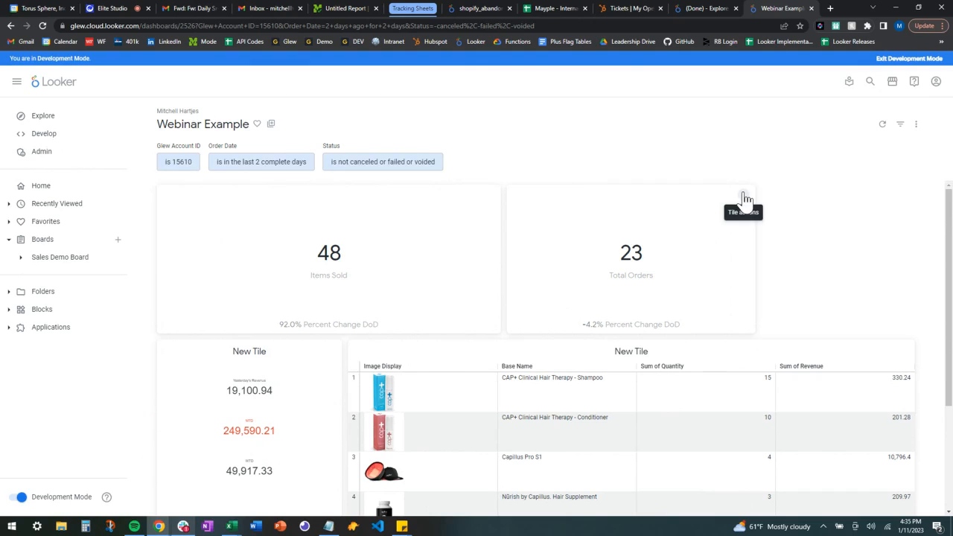
# In the Orders explore, replace the Glew Account ID column with the Glew Accounts Currency dimension and run the query.
pyautogui.click(689, 9)
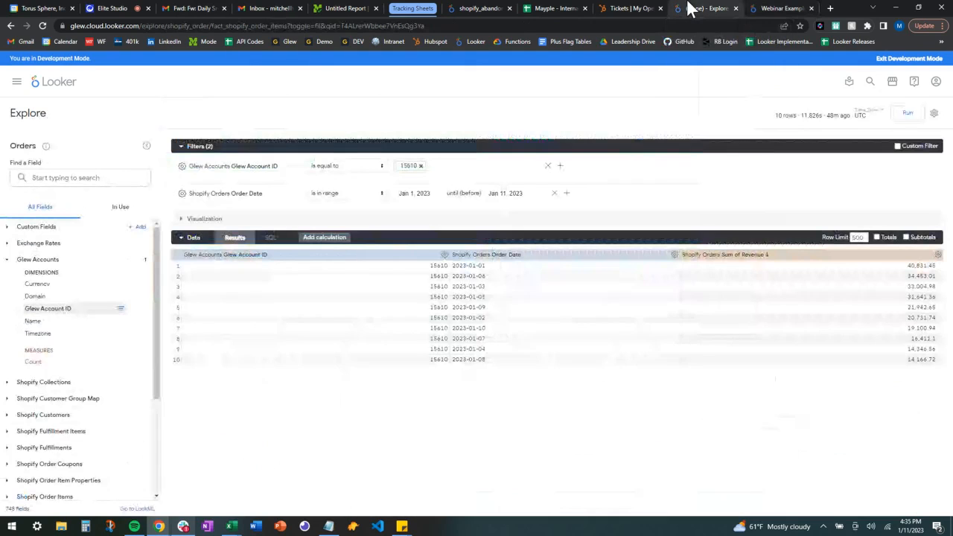
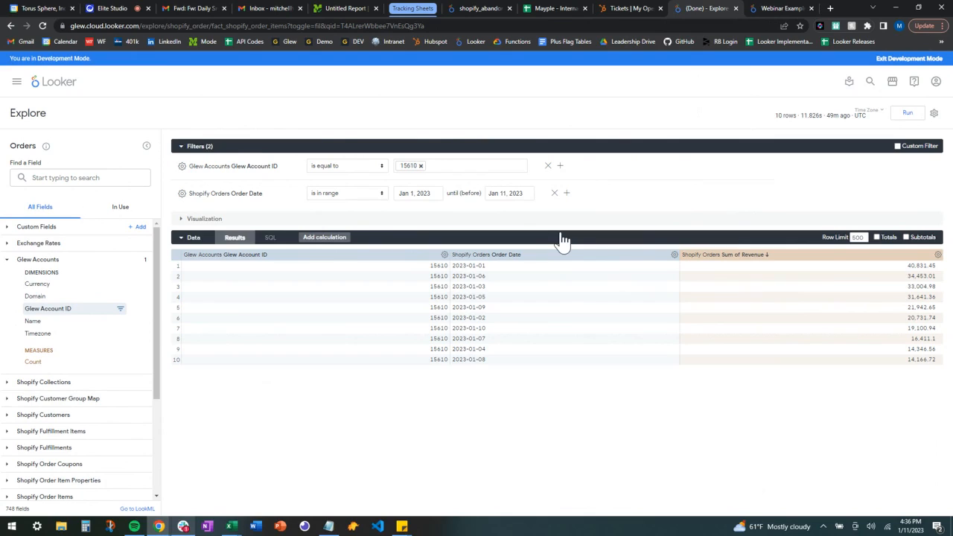
pyautogui.click(445, 256)
pyautogui.click(403, 271)
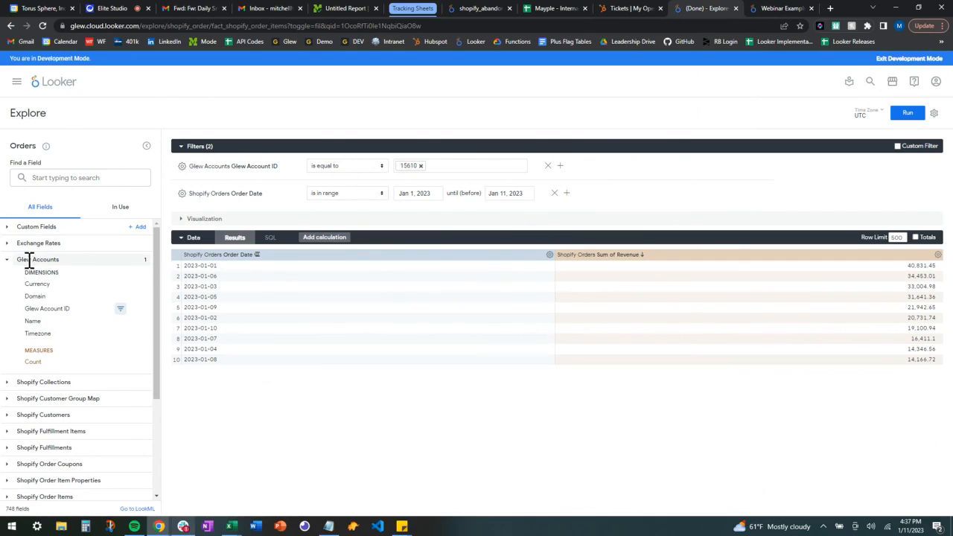
pyautogui.click(63, 284)
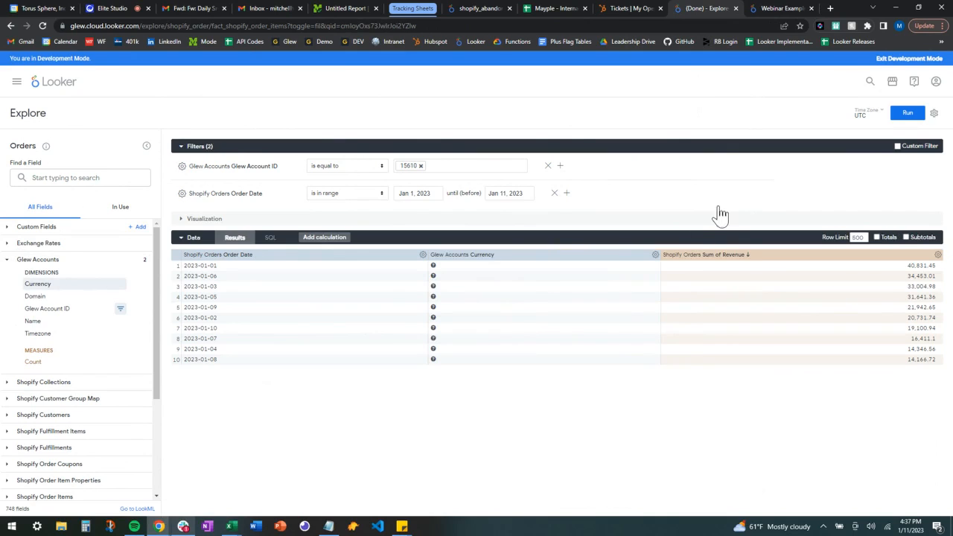
pyautogui.click(904, 114)
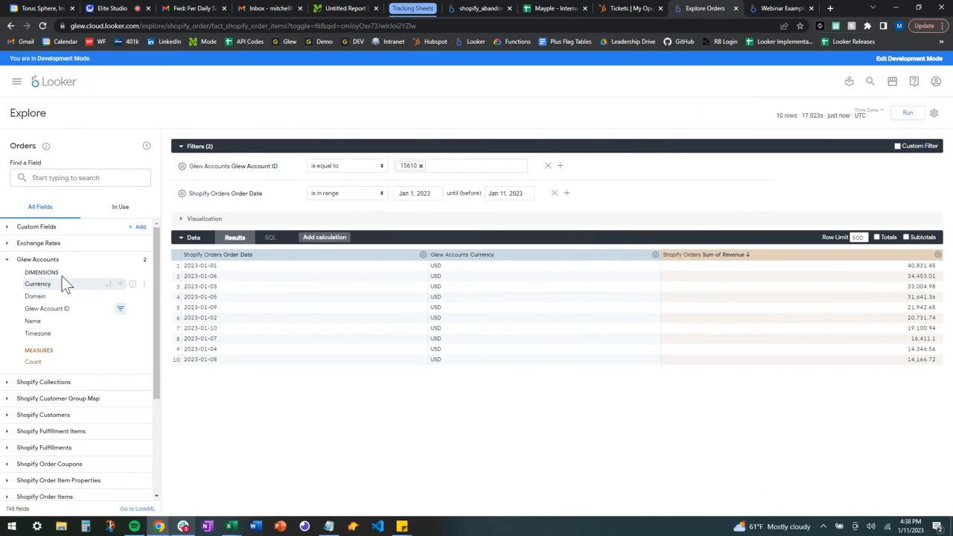
# Filter Exchange Rates Parameter Currency to GBP, add the Currency Filtered Field dimension, and run the query.
pyautogui.click(7, 260)
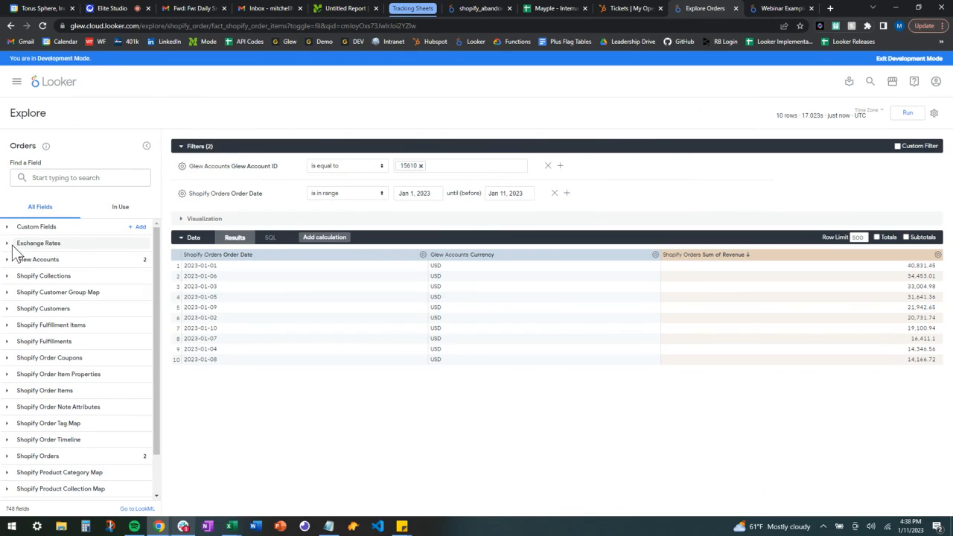
pyautogui.click(8, 245)
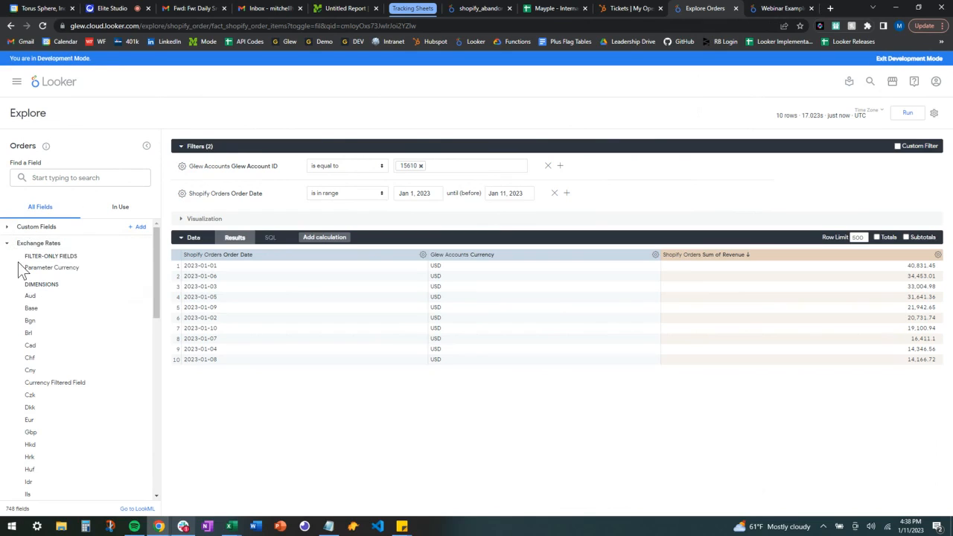
pyautogui.click(120, 268)
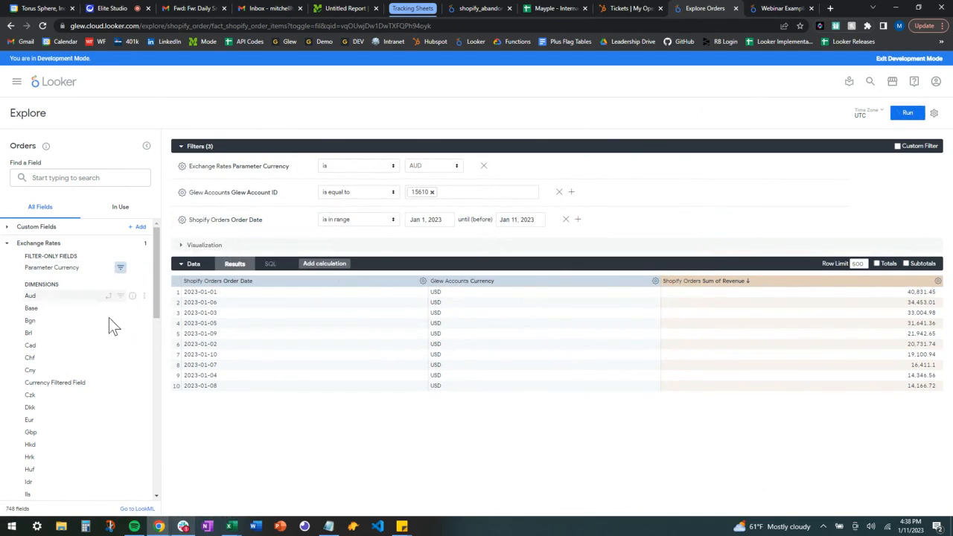
pyautogui.click(94, 384)
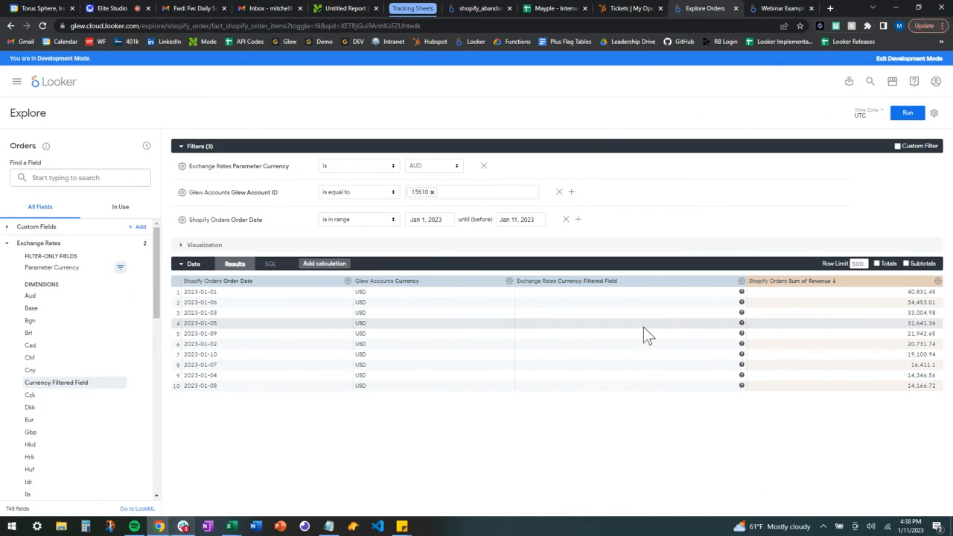
pyautogui.click(457, 170)
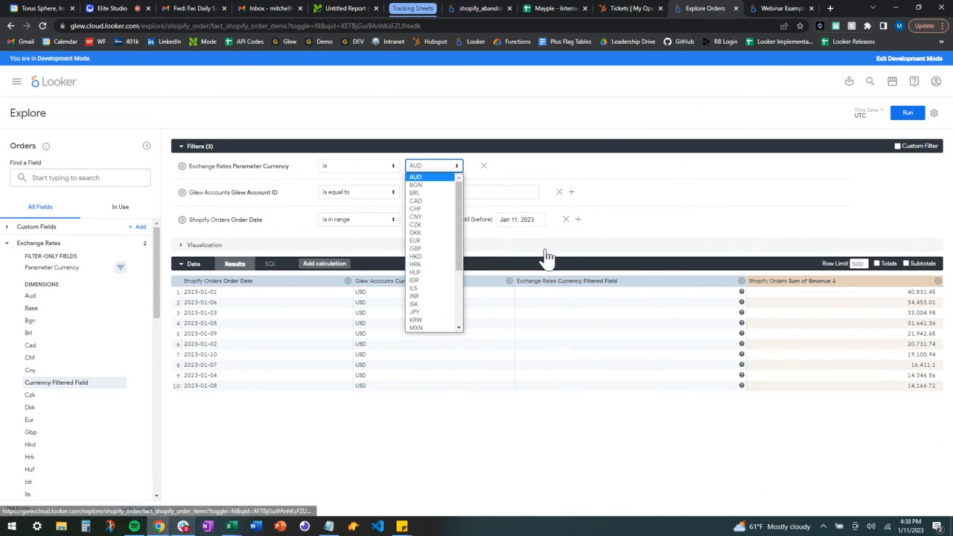
pyautogui.click(429, 250)
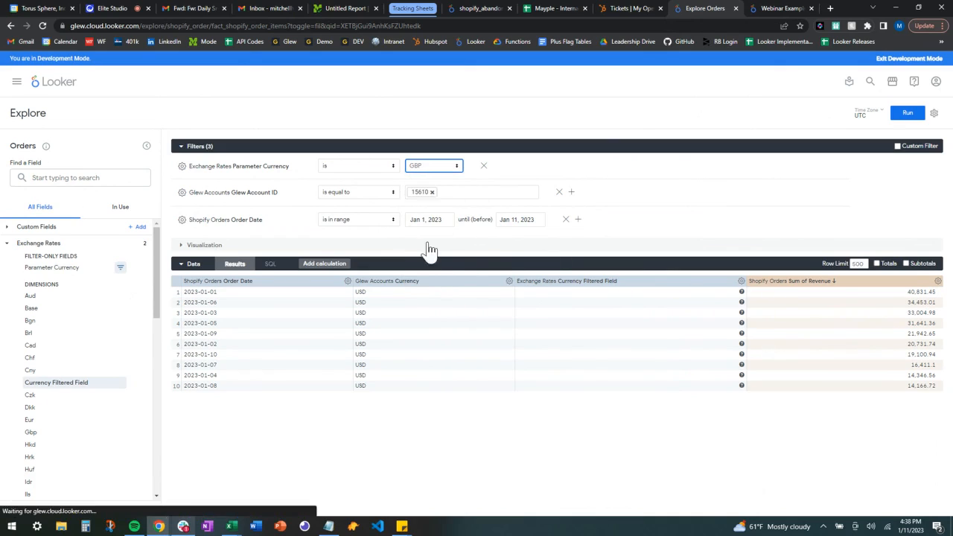
pyautogui.click(908, 116)
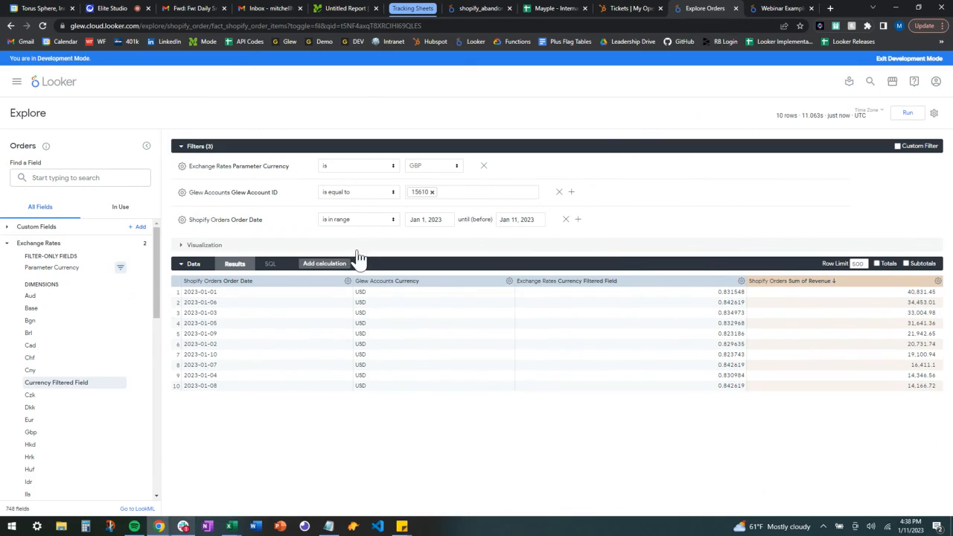
# Start a custom table calculation with the expression ${fact_shopify_orders.sum_of_revenue} * ${fact_exchange_rates.currency_filtered_field}.
pyautogui.click(325, 267)
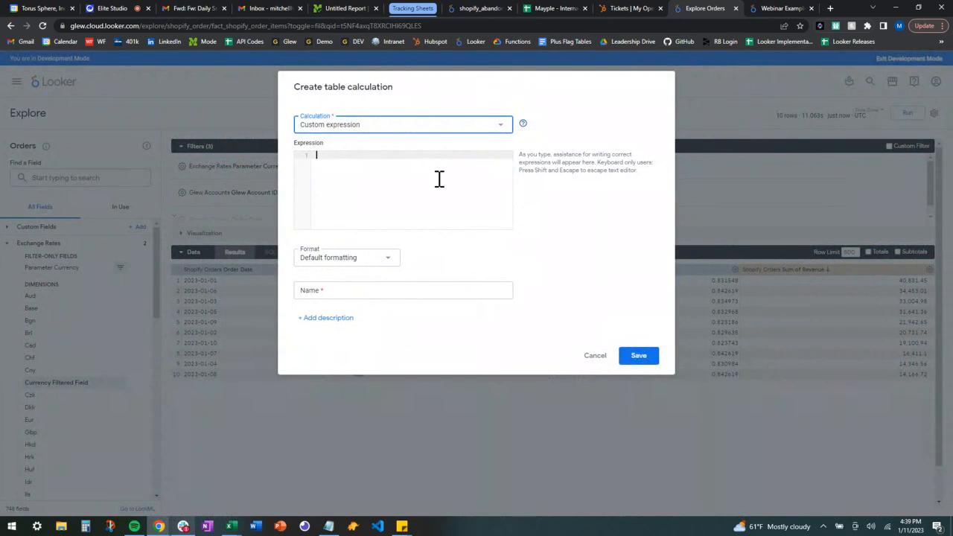
pyautogui.click(592, 362)
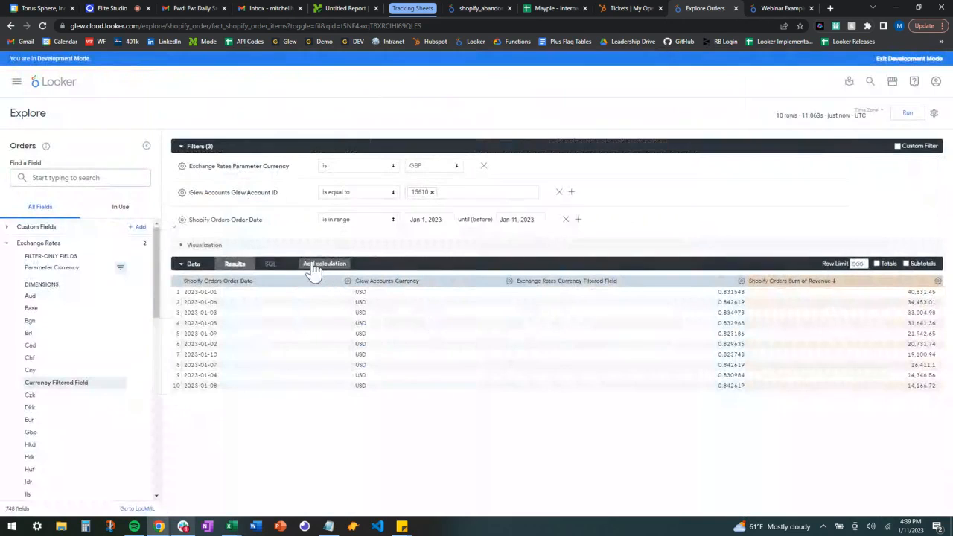
pyautogui.click(325, 264)
pyautogui.write('sum of')
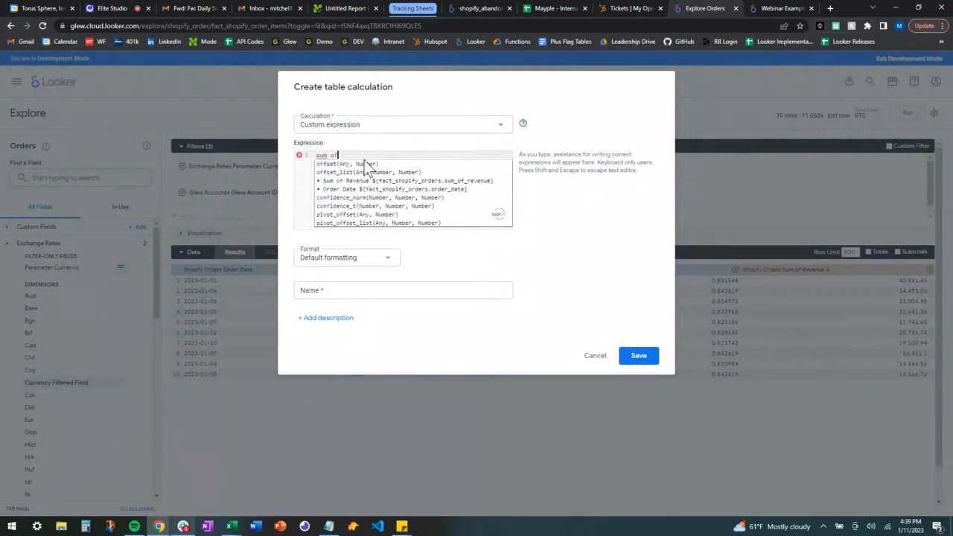
pyautogui.click(388, 182)
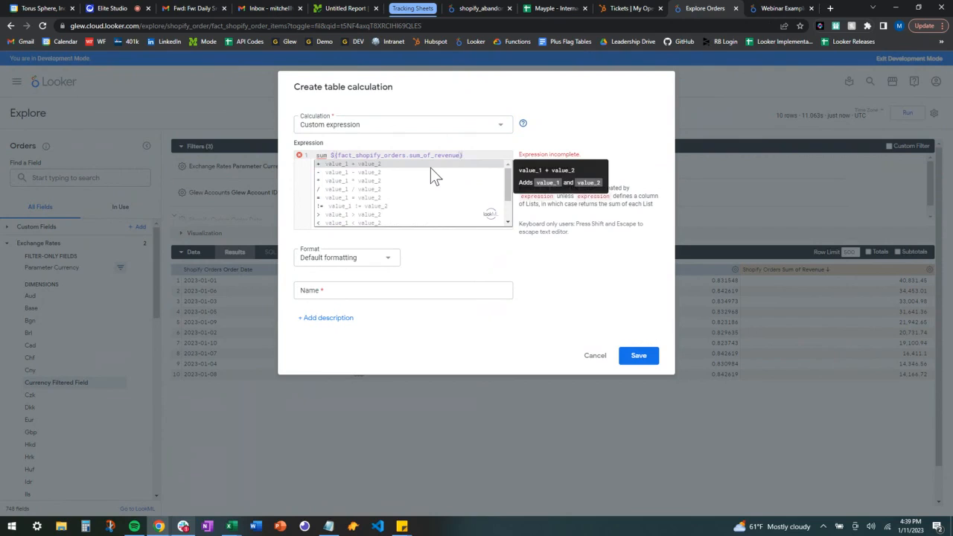
pyautogui.moveTo(329, 156); pyautogui.dragTo(253, 151)
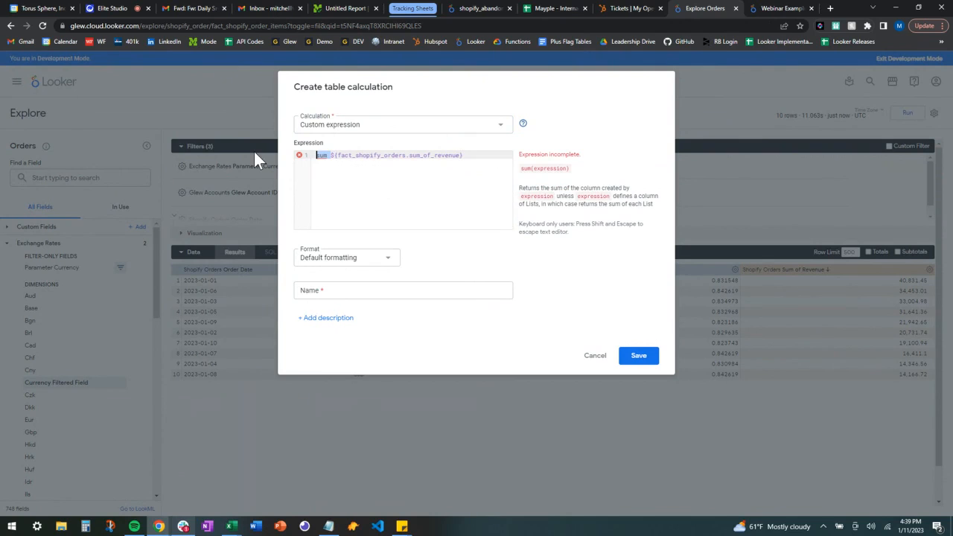
pyautogui.press('BackSpace')
pyautogui.click(453, 154)
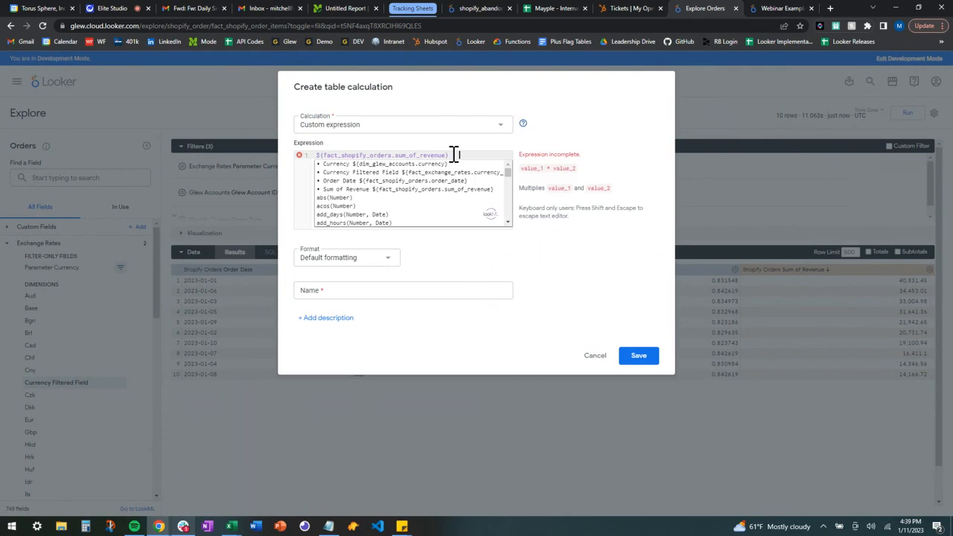
pyautogui.write('*')
pyautogui.click(421, 173)
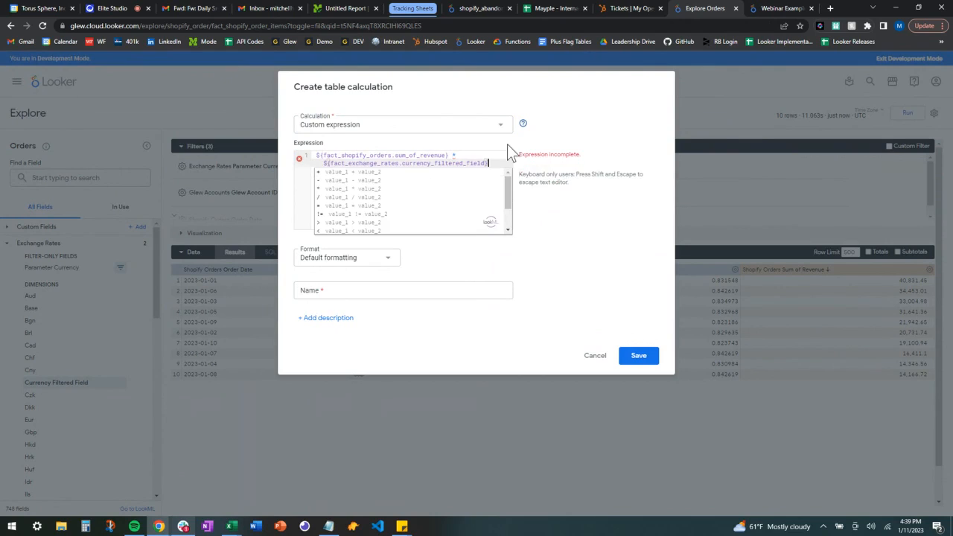
# Format the table calculation as Decimals with 2 places, name it Converted Currency, and save it.
pyautogui.click(386, 261)
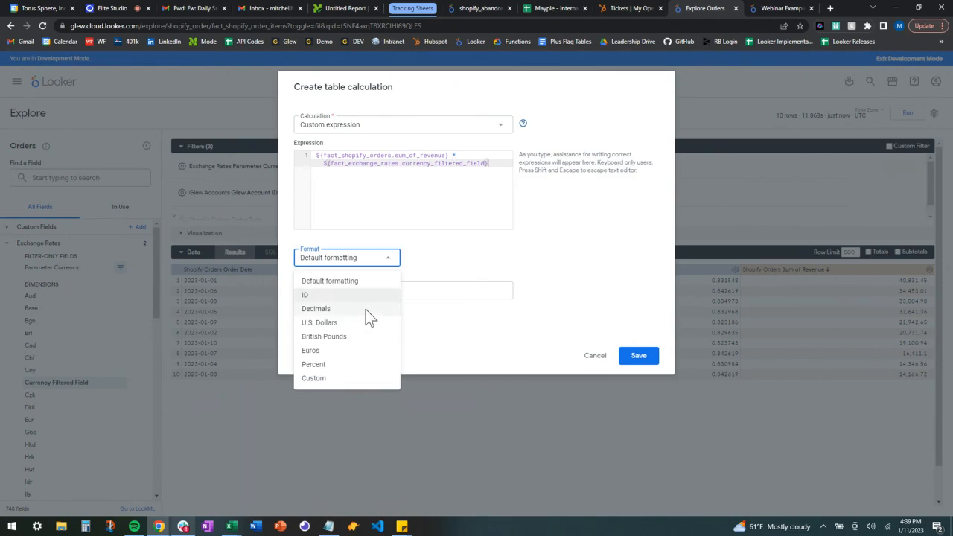
pyautogui.click(365, 311)
pyautogui.click(458, 257)
pyautogui.click(455, 308)
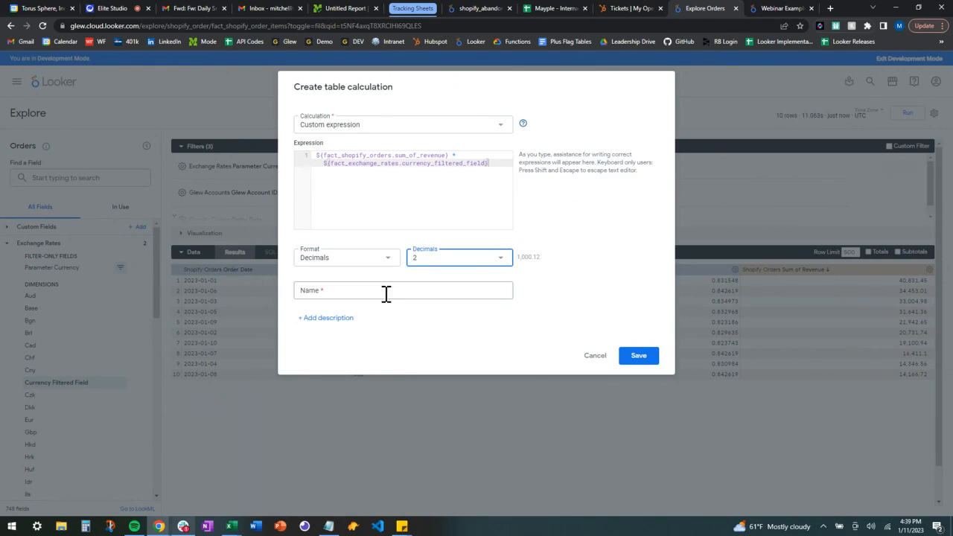
pyautogui.click(337, 293)
pyautogui.write('Converted Currency')
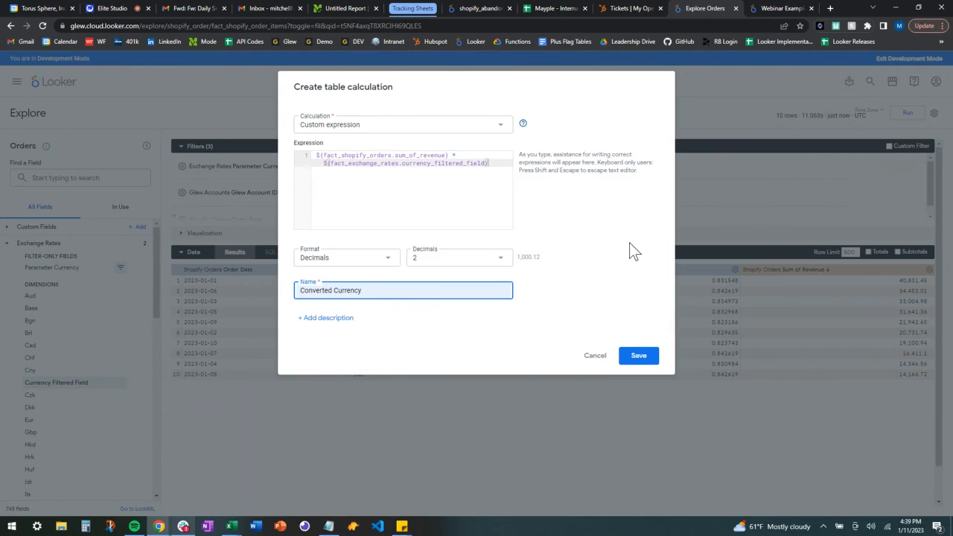
pyautogui.click(639, 356)
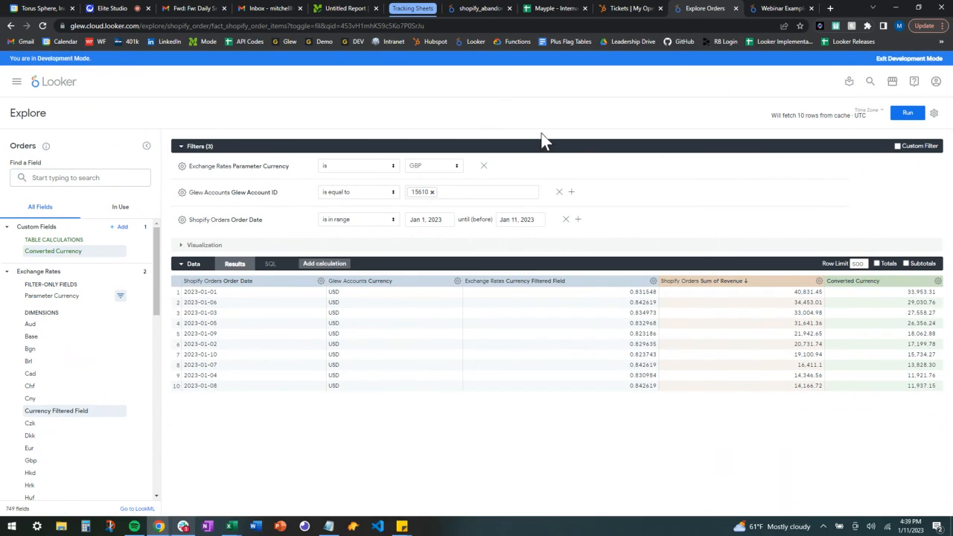
# Change the Parameter Currency filter to EUR and rerun the query.
pyautogui.click(459, 169)
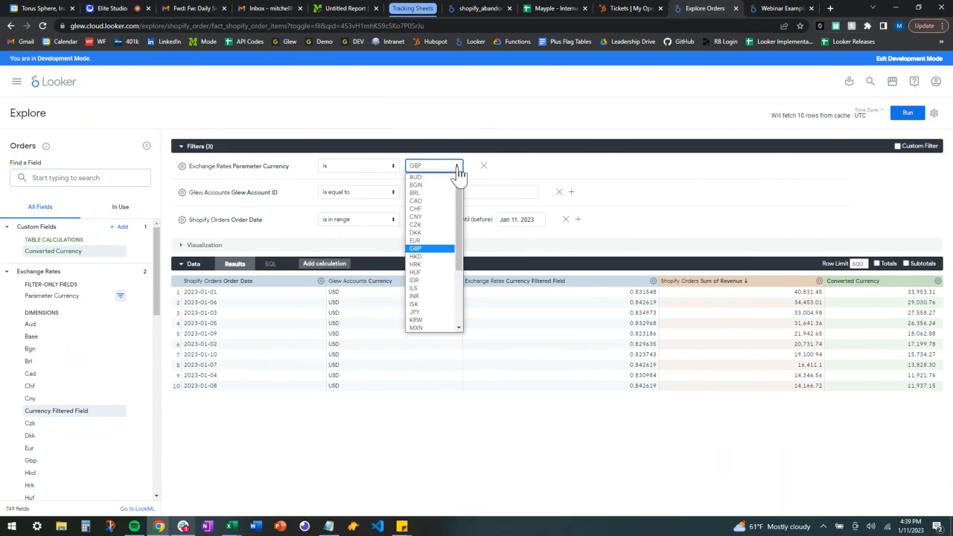
pyautogui.click(421, 241)
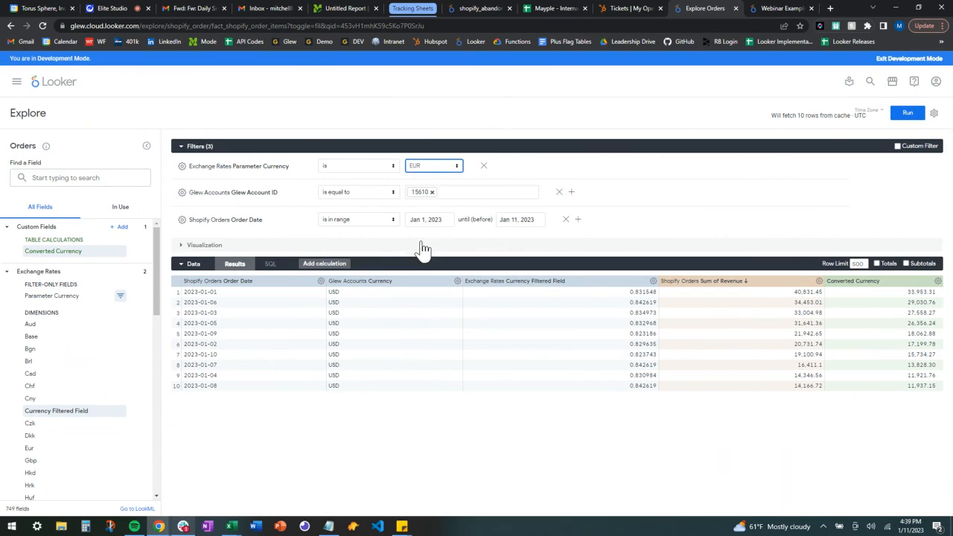
pyautogui.click(905, 114)
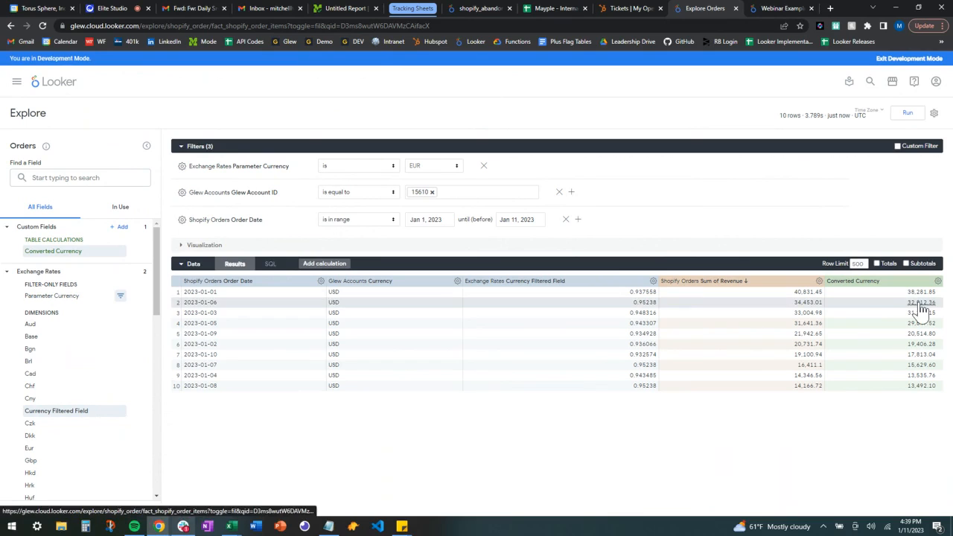
# Show the line chart visualization and hide the Currency, Currency Filtered Field and Sum of Revenue fields from it.
pyautogui.click(180, 245)
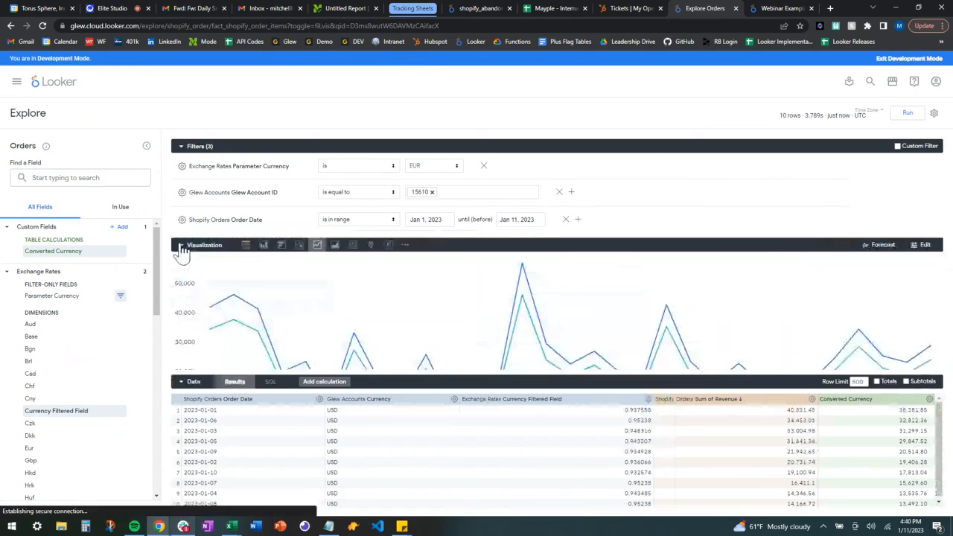
pyautogui.click(454, 399)
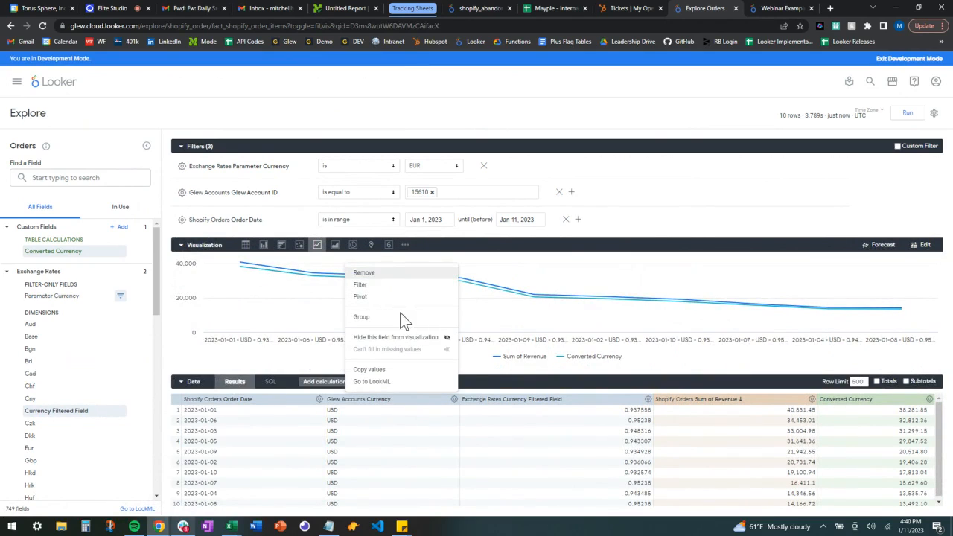
pyautogui.click(396, 337)
pyautogui.click(653, 400)
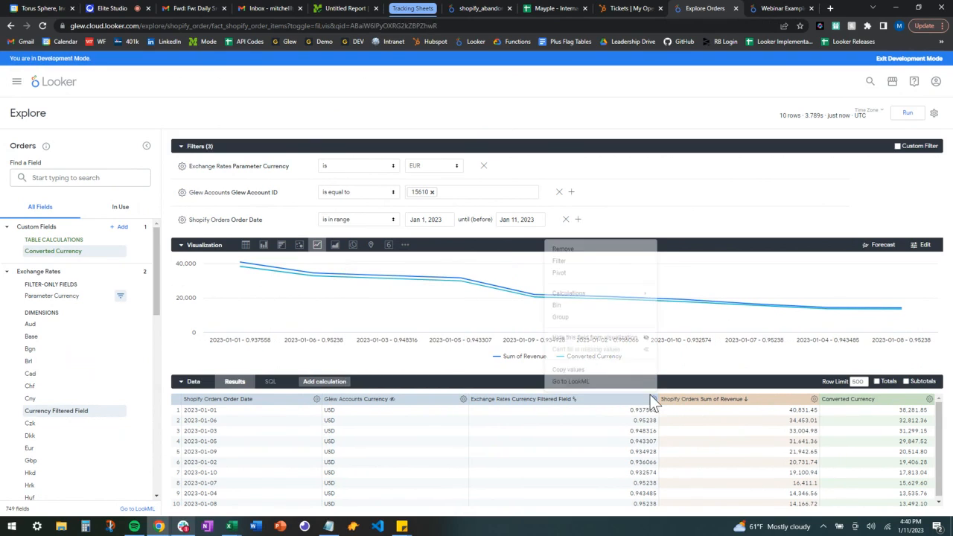
pyautogui.click(597, 341)
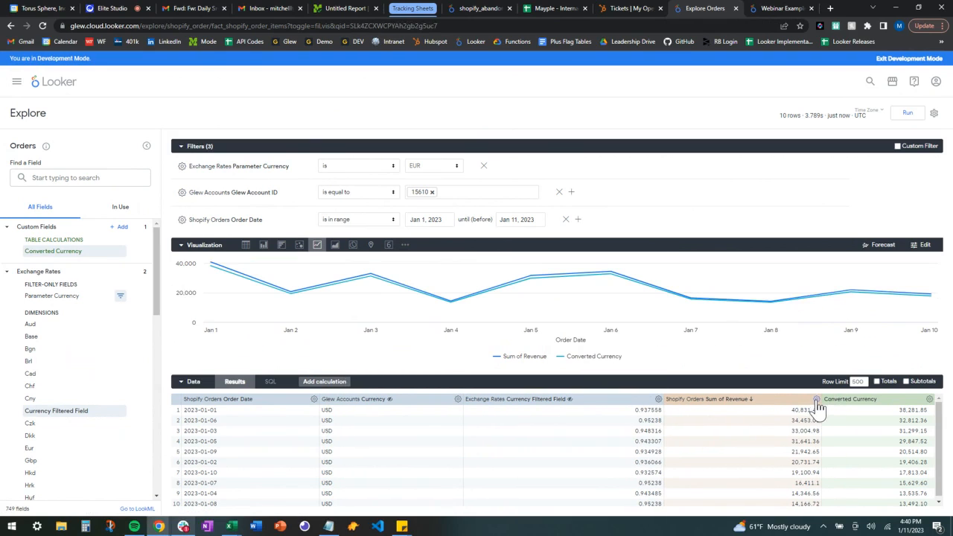
pyautogui.click(816, 400)
pyautogui.click(767, 351)
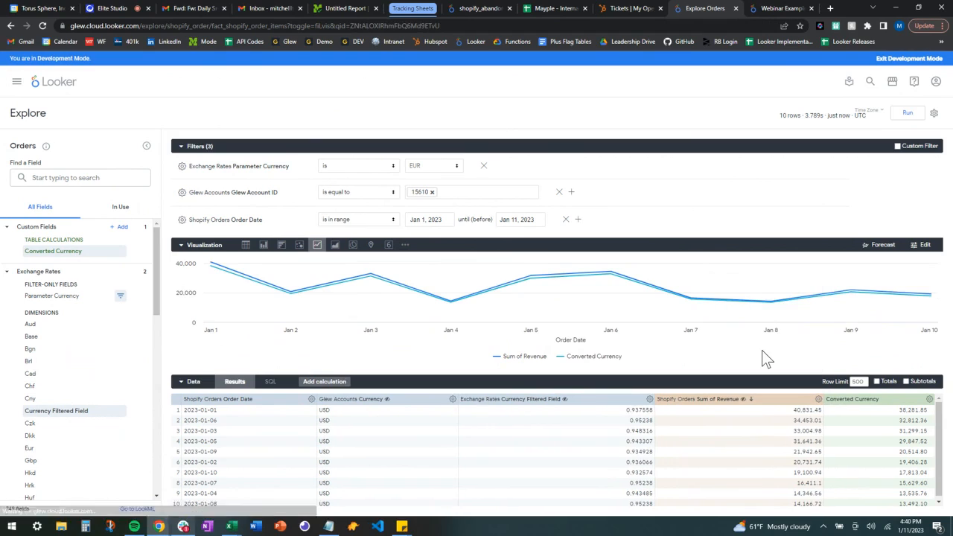
pyautogui.moveTo(310, 274)
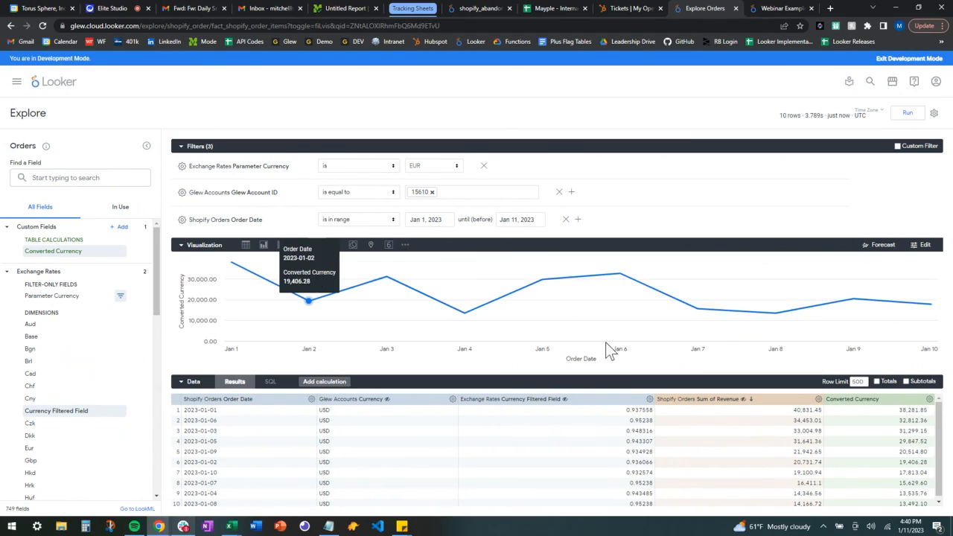
# Change the Parameter Currency filter to AUD, rerun the query, and inspect the converted revenue line chart with the results table collapsed.
pyautogui.click(428, 167)
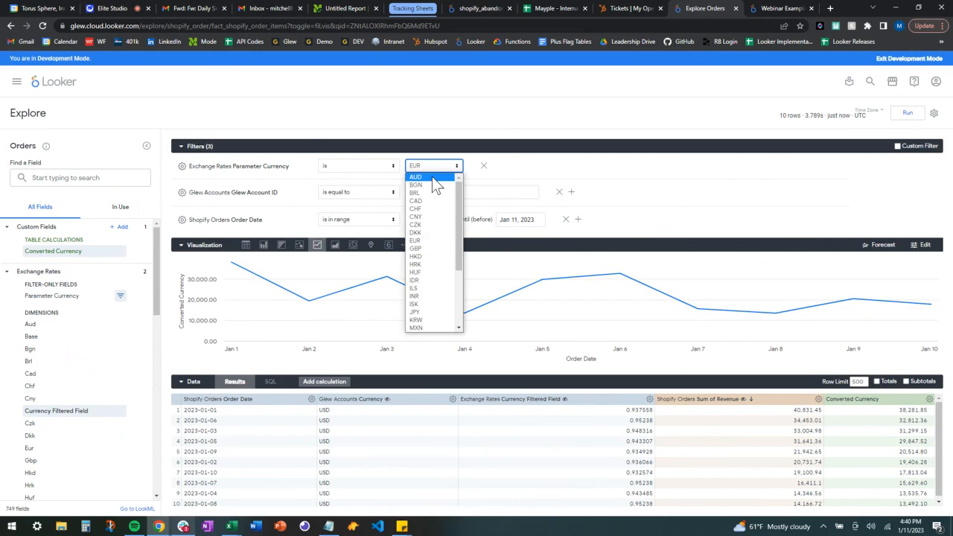
pyautogui.click(432, 177)
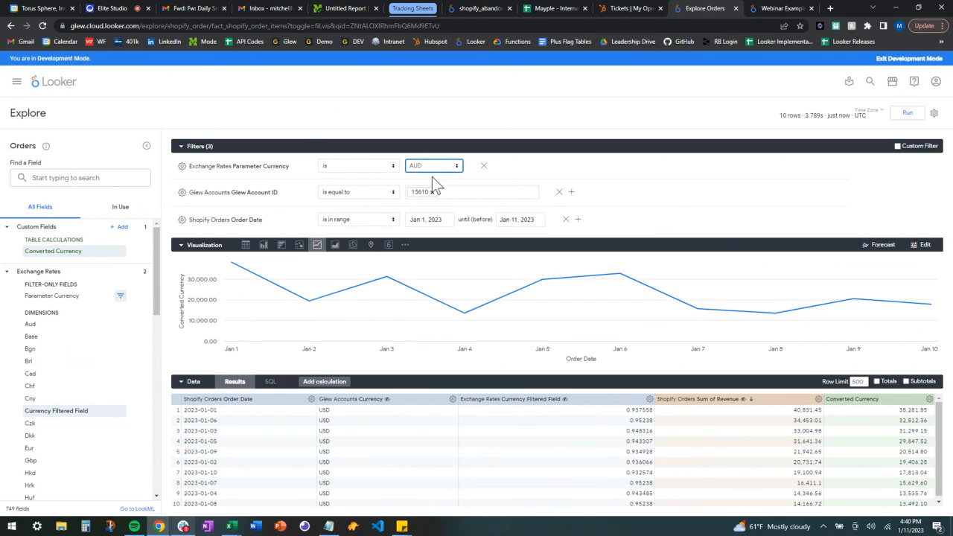
pyautogui.click(180, 382)
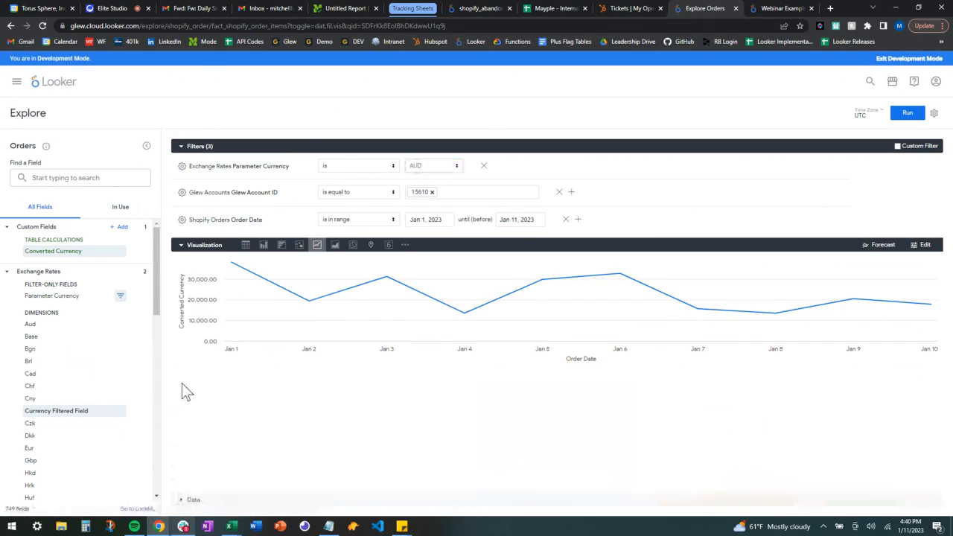
pyautogui.click(907, 116)
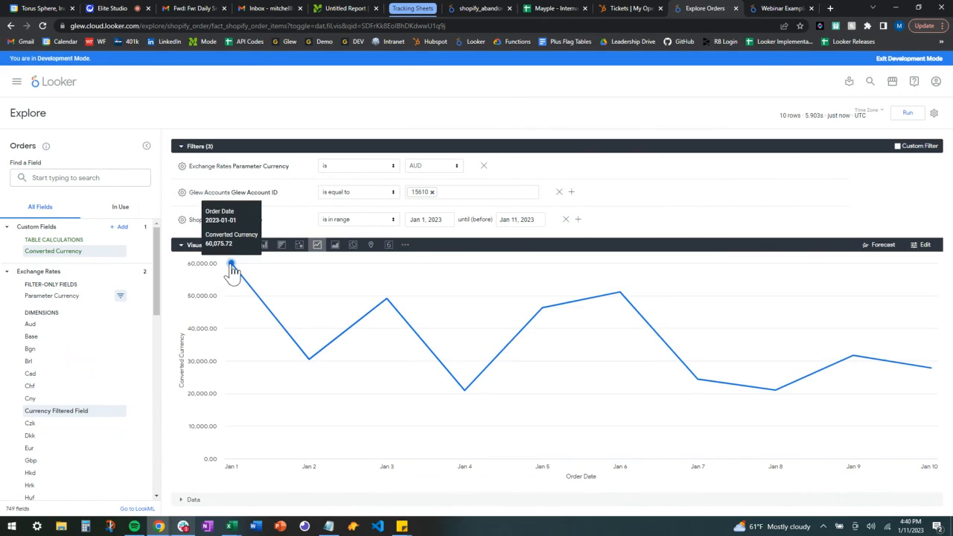
pyautogui.moveTo(393, 316)
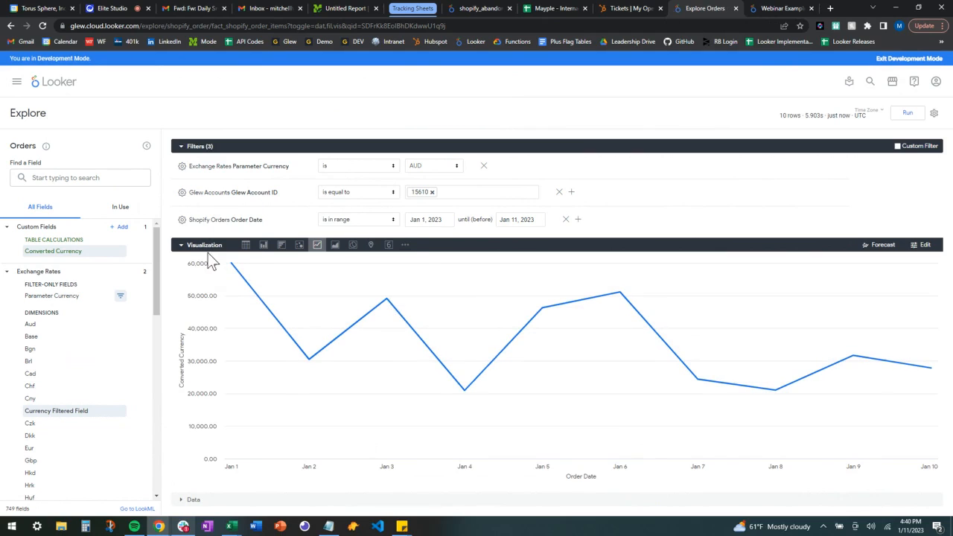
# Set the Parameter Currency filter to USD and rerun the query with the chart collapsed and the results table expanded.
pyautogui.click(456, 168)
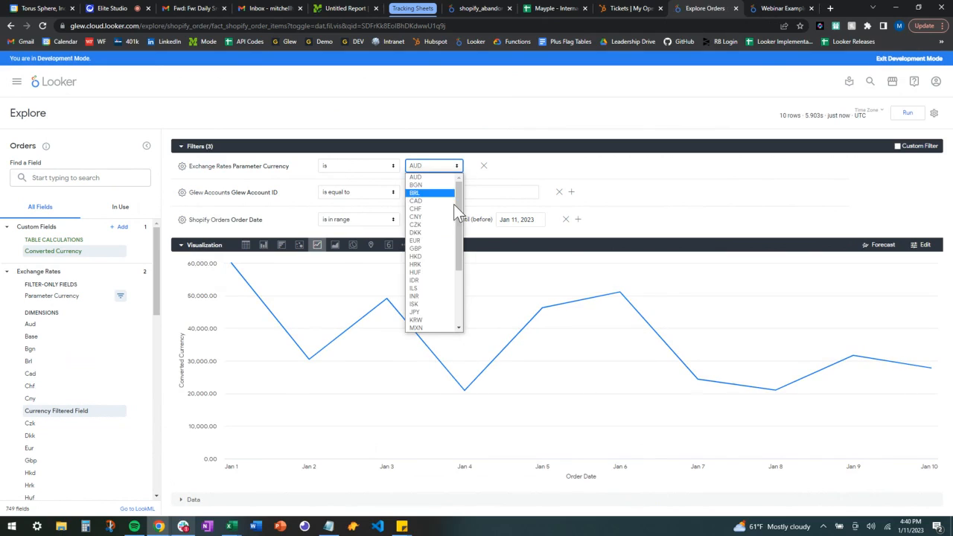
pyautogui.scroll(-3, 457, 253)
pyautogui.click(444, 328)
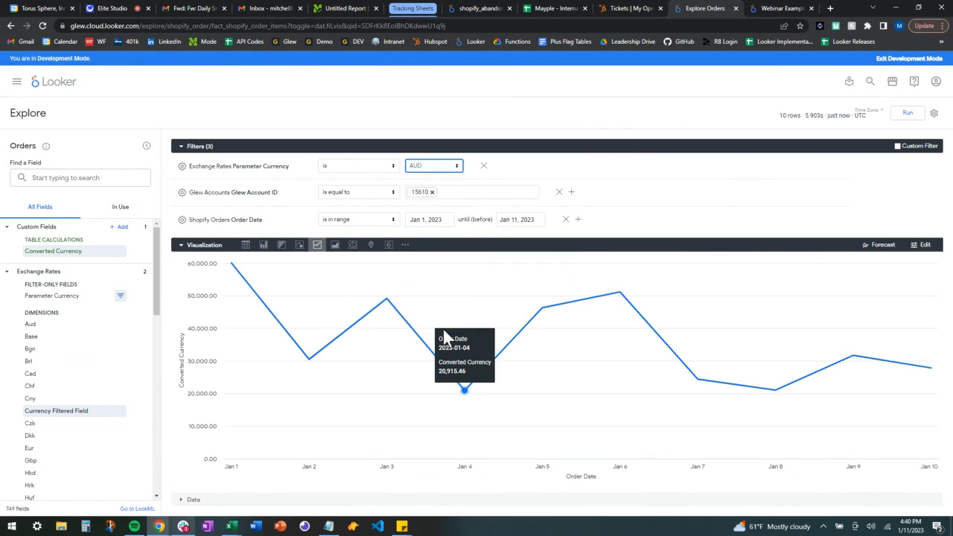
pyautogui.click(180, 247)
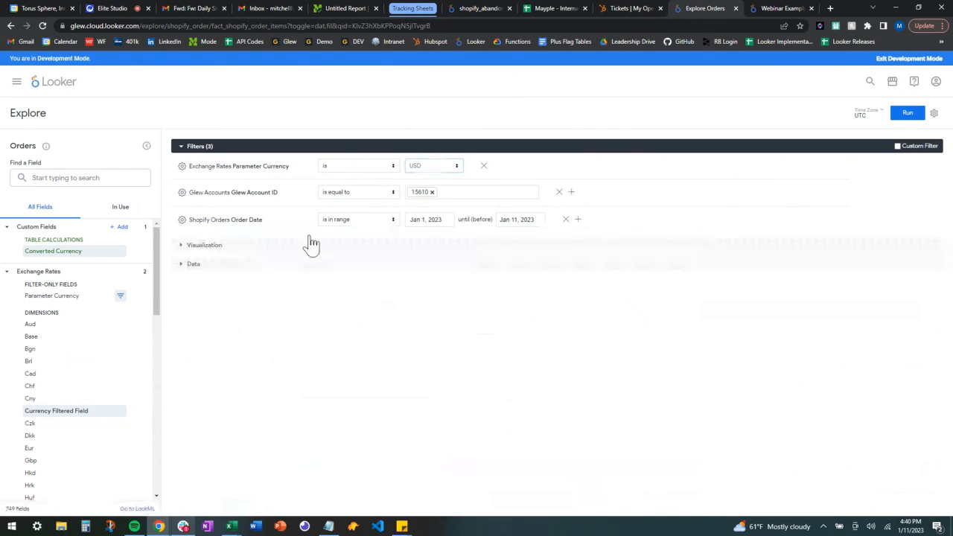
pyautogui.click(180, 267)
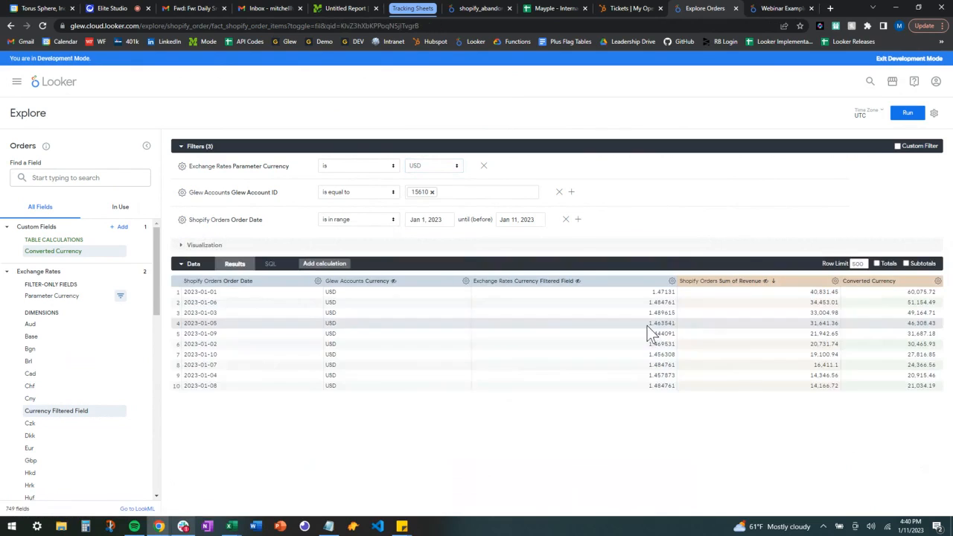
pyautogui.click(907, 114)
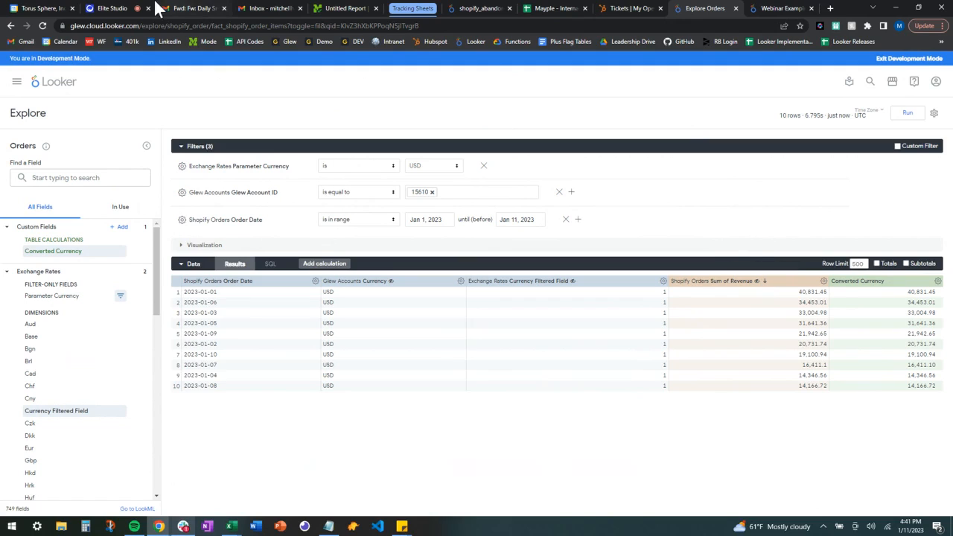
pyautogui.click(104, 8)
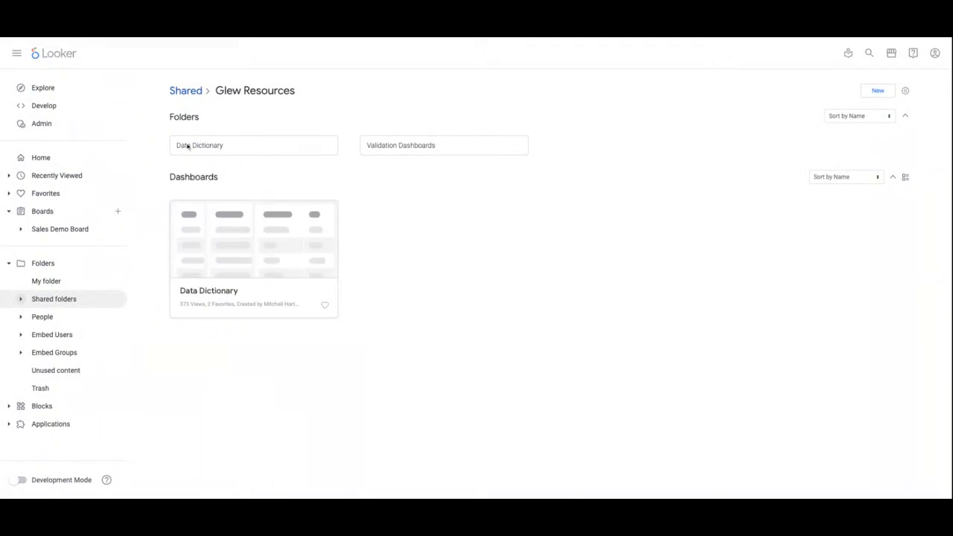
# Open the Data Dictionary and browse the available integrations alongside their data tables and columns.
pyautogui.moveTo(304, 253)
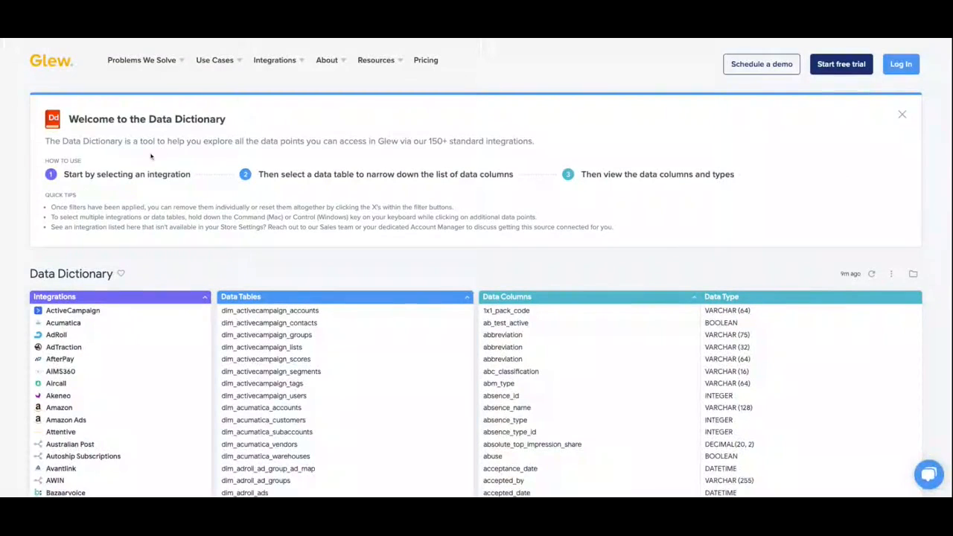
pyautogui.scroll(-3, 18, 163)
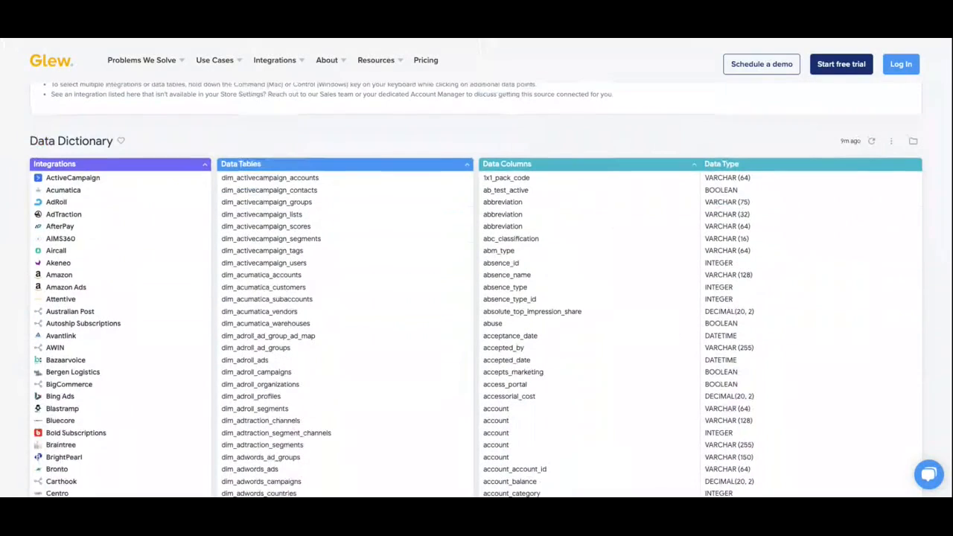
pyautogui.scroll(-2, 146, 292)
pyautogui.scroll(-8, 146, 292)
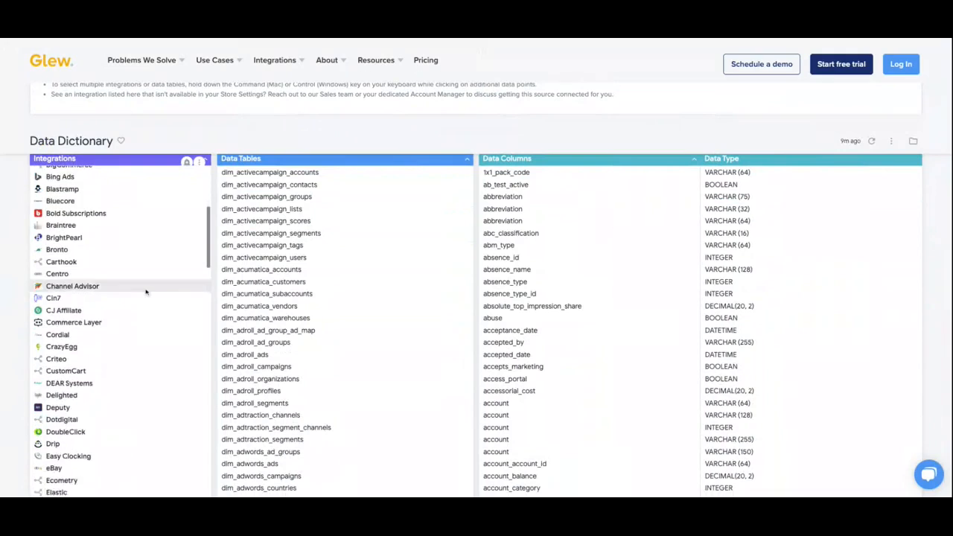
pyautogui.scroll(-1, 146, 292)
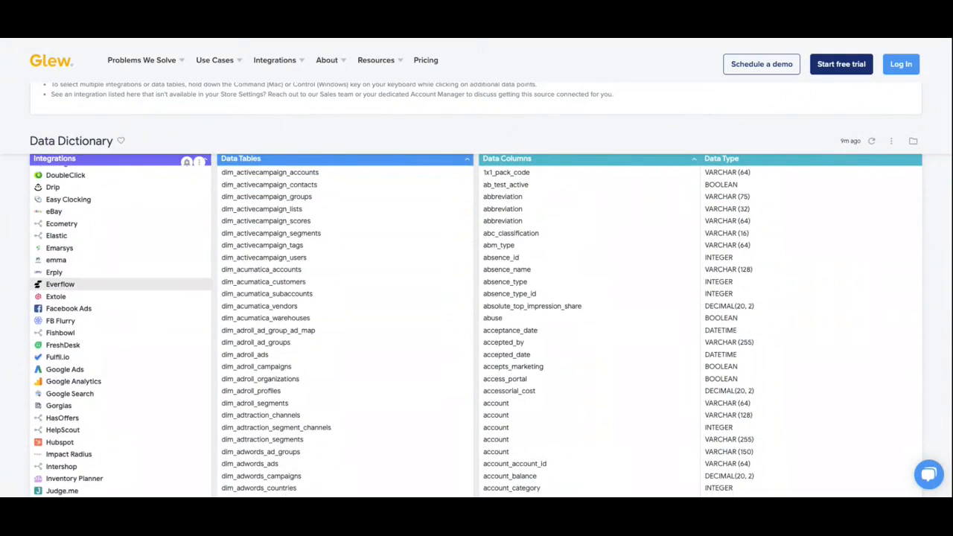
pyautogui.scroll(-5, 119, 271)
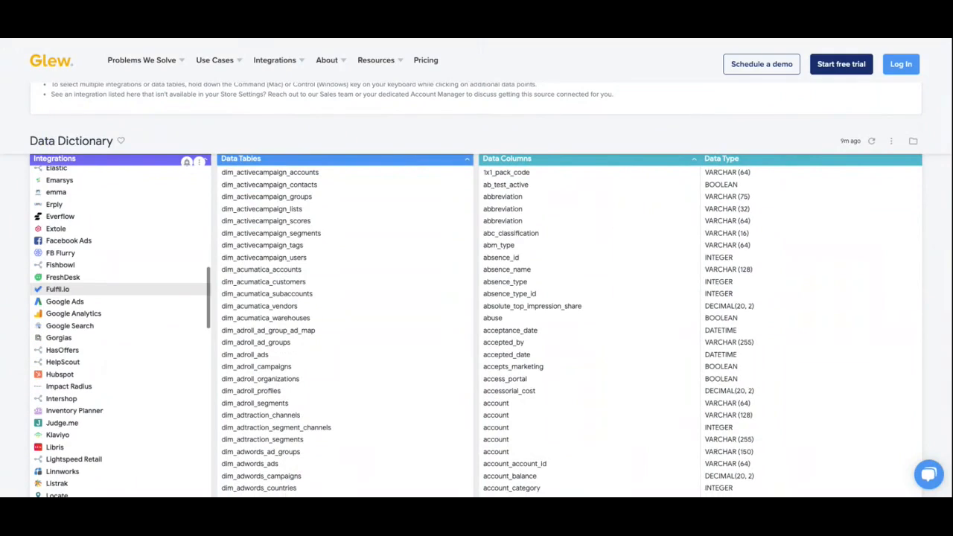
pyautogui.scroll(-4, 119, 279)
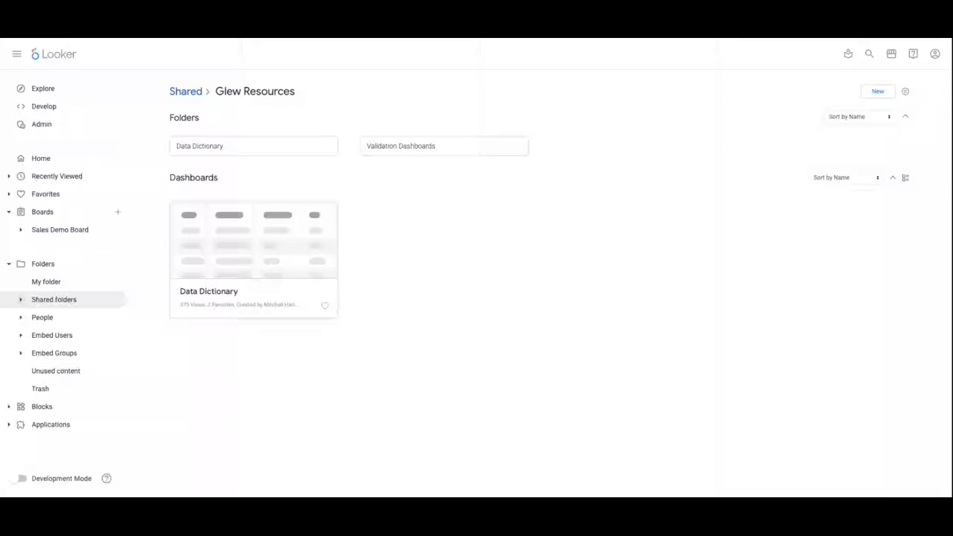
# Open the Validation Dashboards folder in Glew Resources and look through the available integration dashboards.
pyautogui.click(421, 149)
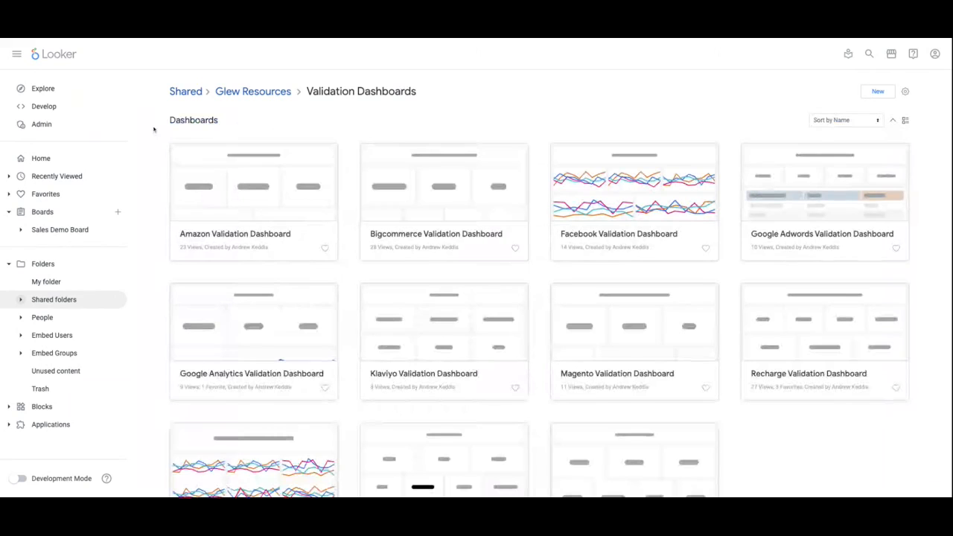
pyautogui.scroll(-1, 154, 129)
pyautogui.scroll(1, 154, 130)
pyautogui.scroll(-1, 145, 99)
pyautogui.scroll(1, 144, 103)
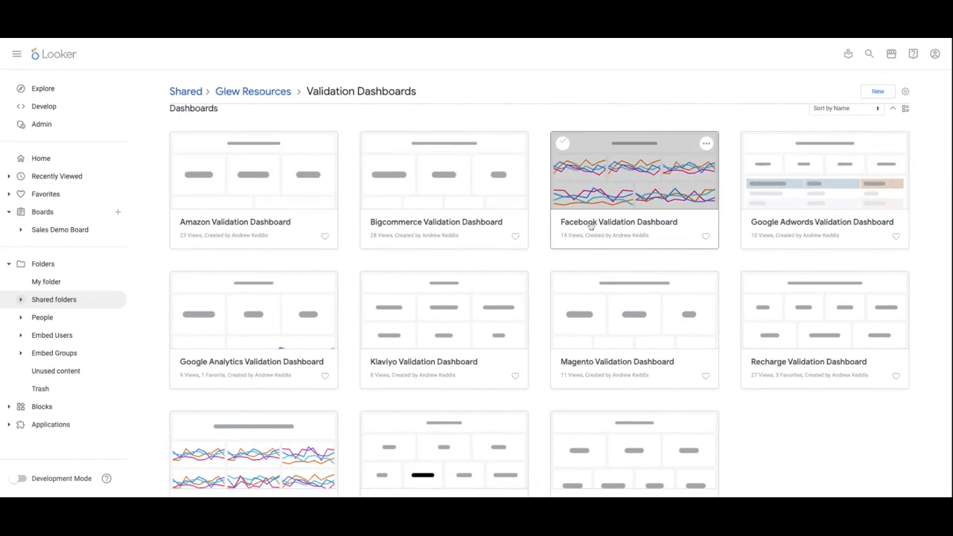
pyautogui.scroll(-1, 589, 227)
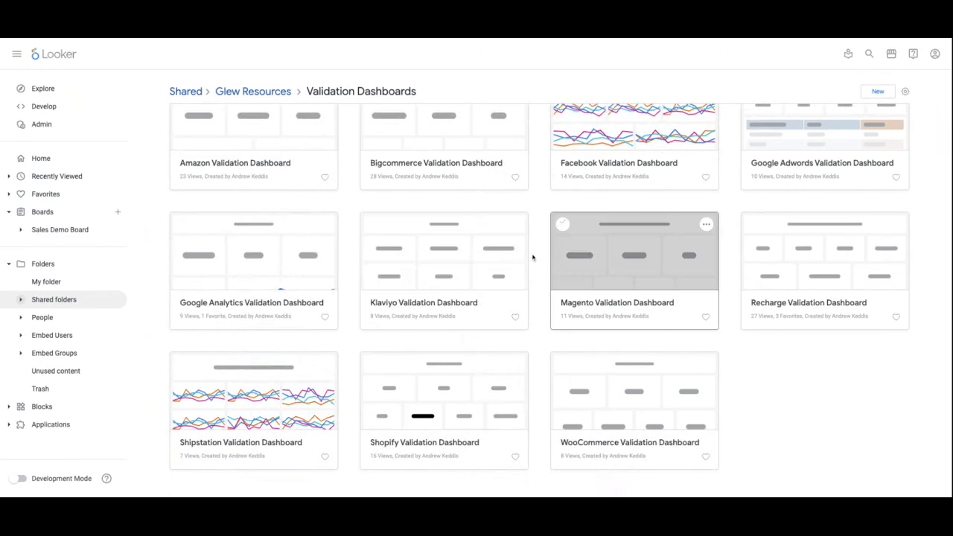
# Open the Klaviyo Validation Dashboard and review its email metrics, daily charts, data date range and historic monthly clicks.
pyautogui.click(435, 261)
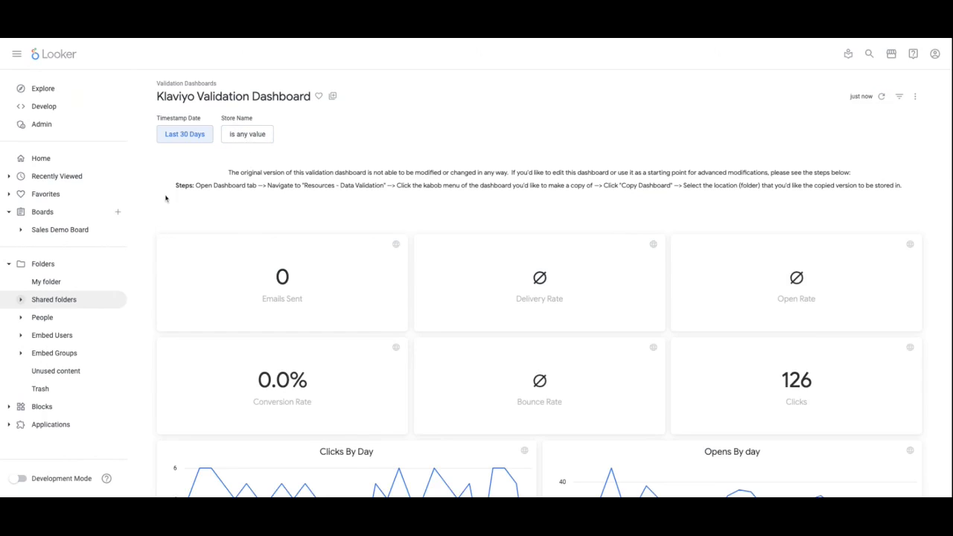
pyautogui.scroll(-1, 164, 196)
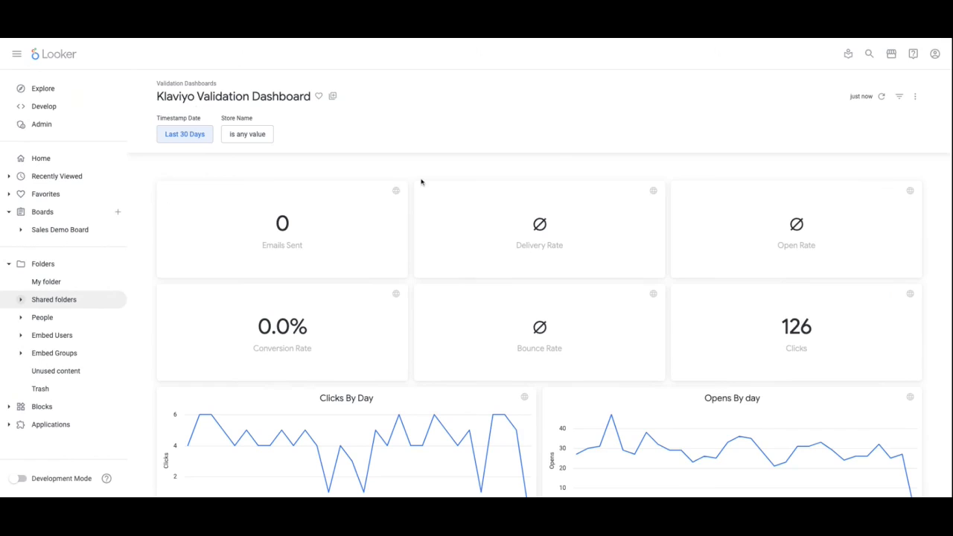
pyautogui.scroll(-5, 423, 183)
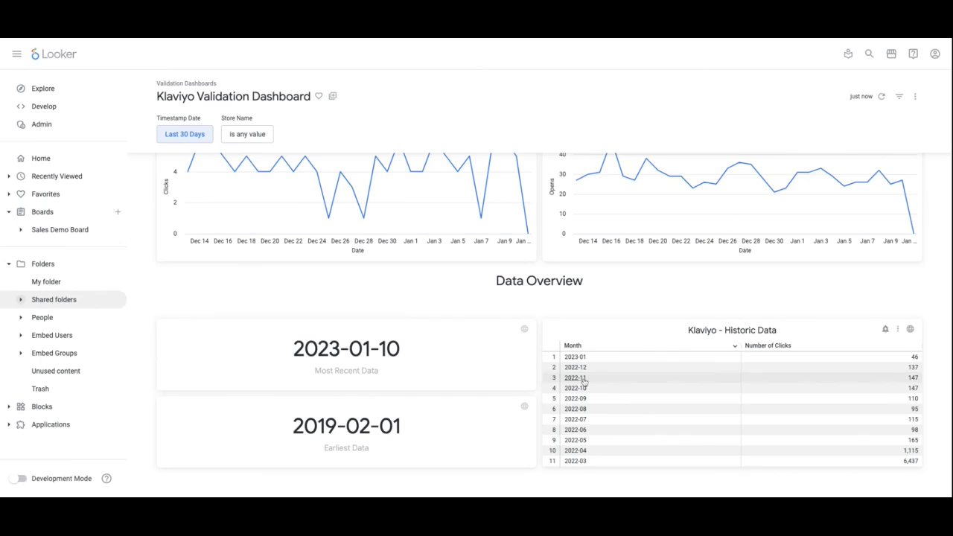
pyautogui.scroll(-5, 585, 381)
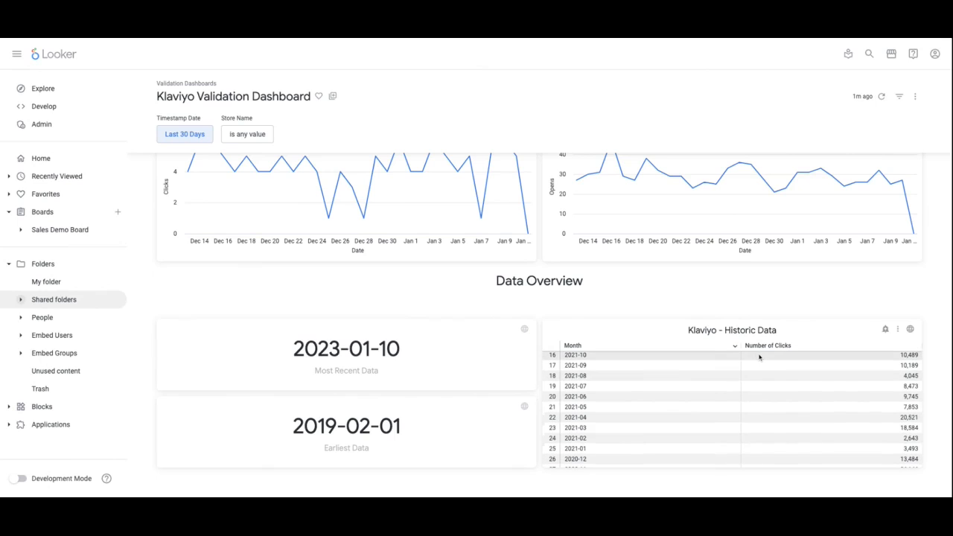
pyautogui.scroll(4, 759, 361)
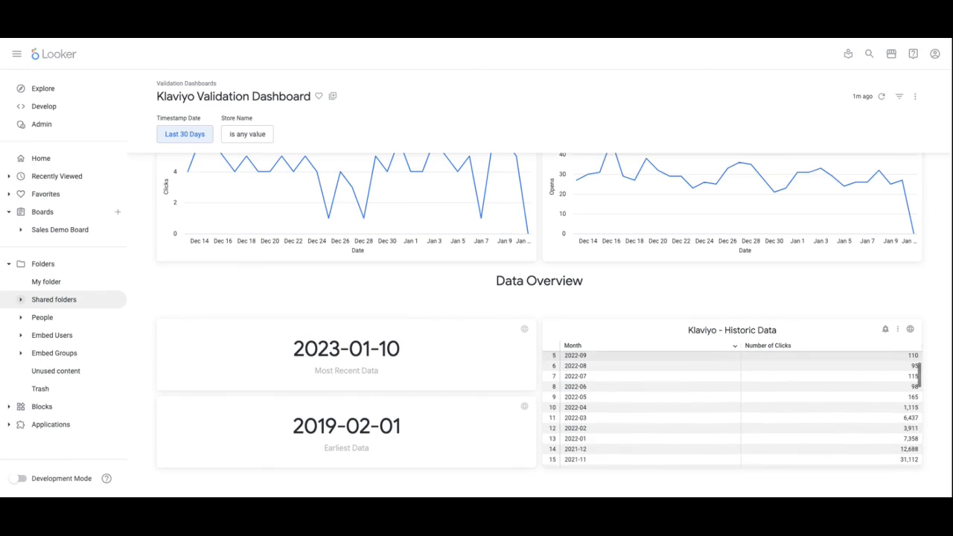
pyautogui.scroll(2, 747, 354)
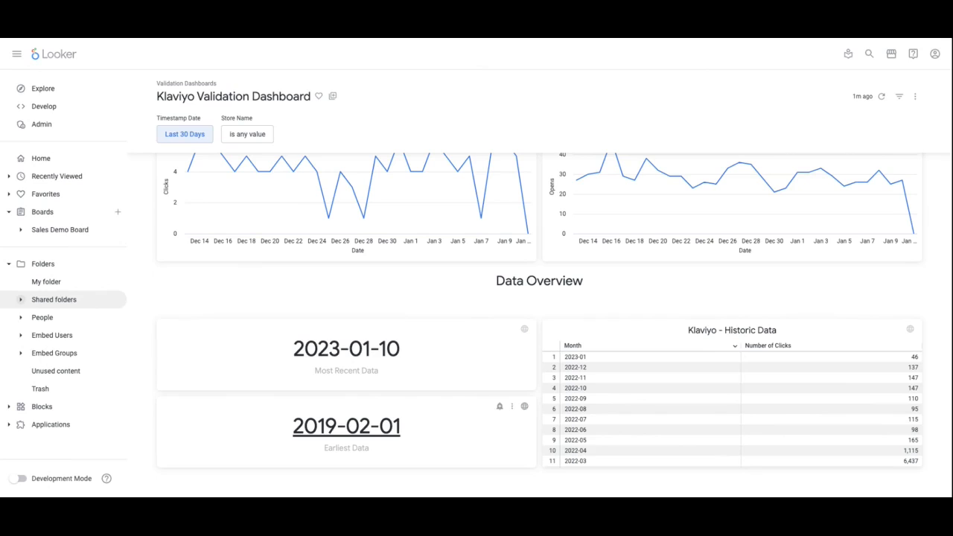
pyautogui.scroll(2, 455, 365)
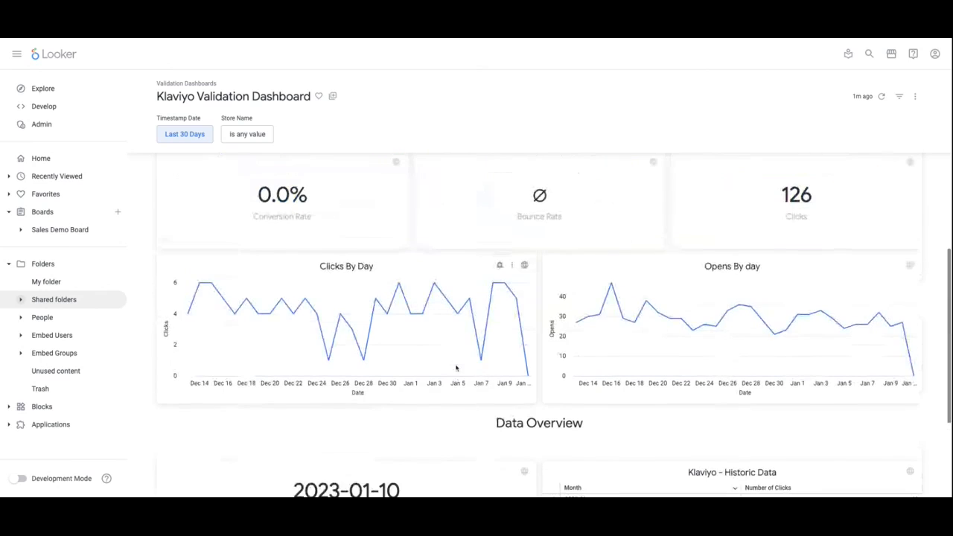
pyautogui.scroll(3, 456, 368)
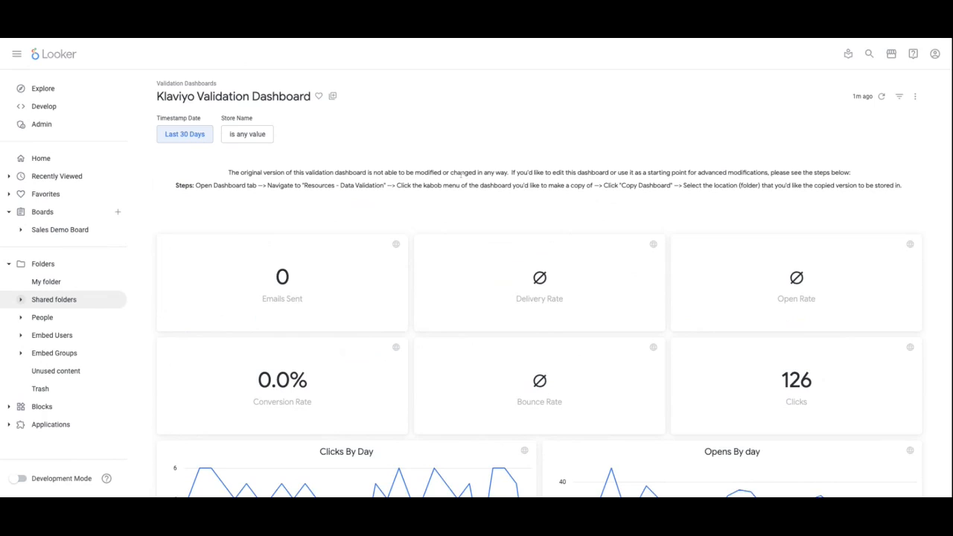
# Open the list of dashboard actions for the Klaviyo Validation Dashboard.
pyautogui.click(915, 97)
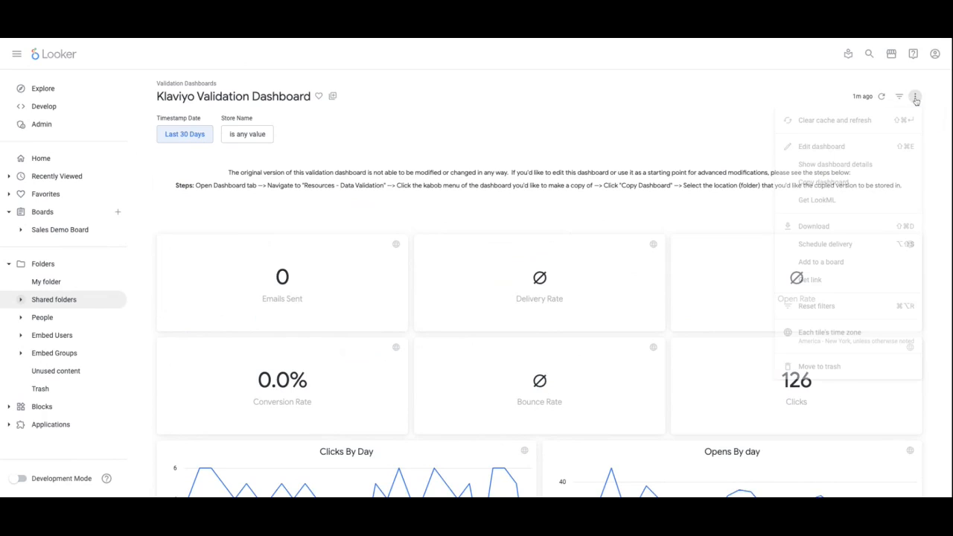